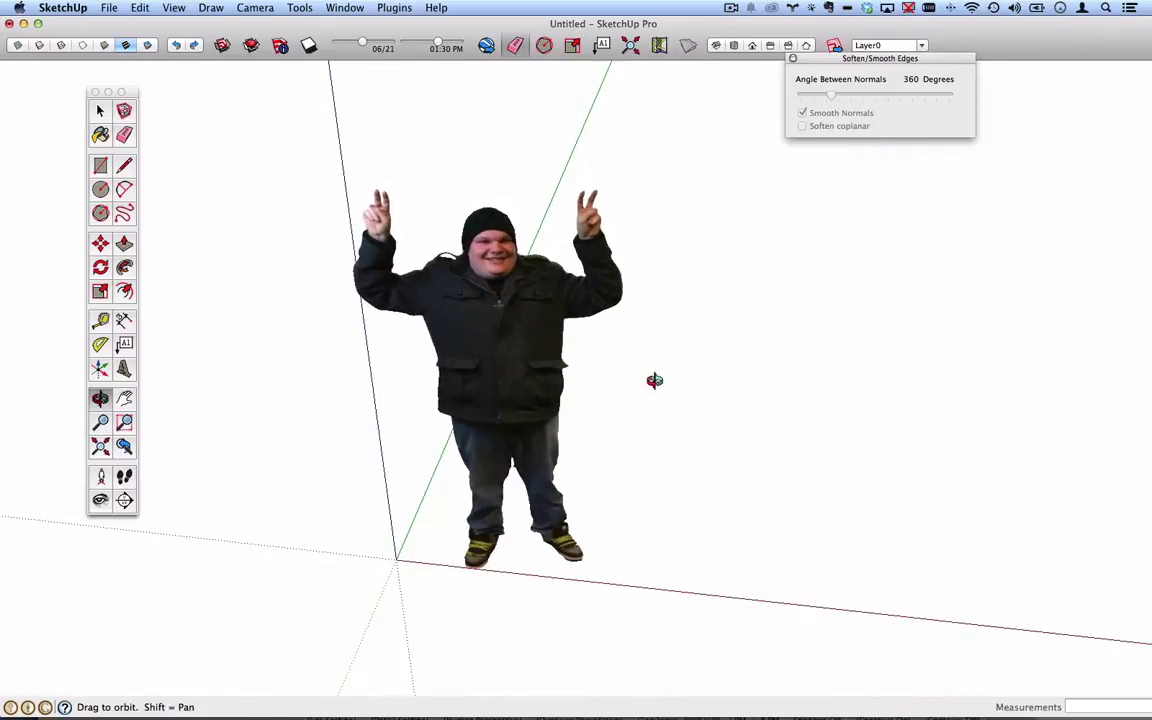
- Select the standing photo of the person and orbit around it
click(522, 368)
middle_drag(522, 368, 445, 196)
middle_drag(433, 307, 513, 320)
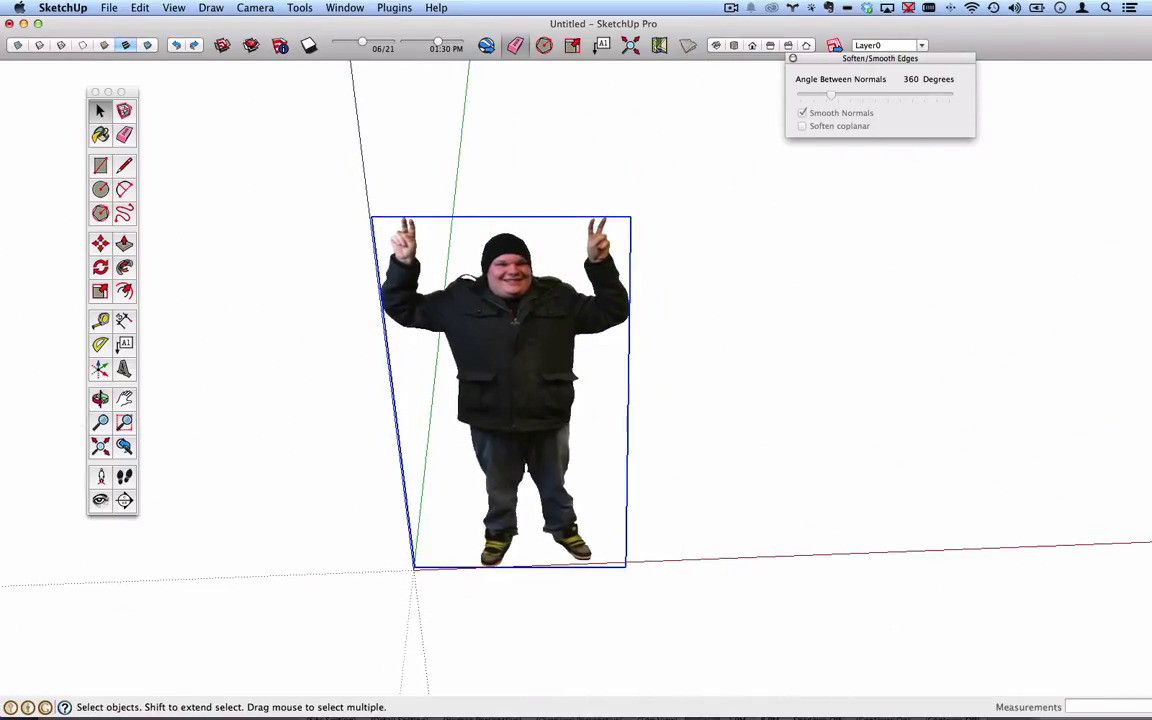
- Check the tutorial video, then return to SketchUp and orbit around the standing photo
key(super+Tab)
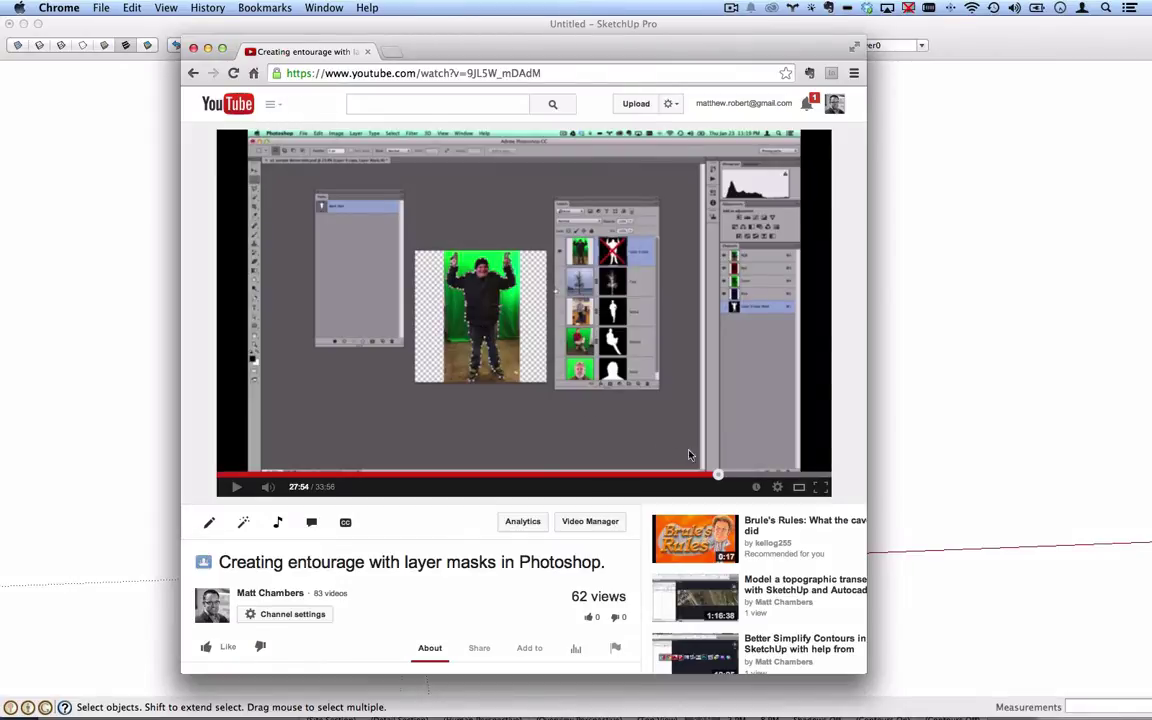
drag(649, 66, 610, 72)
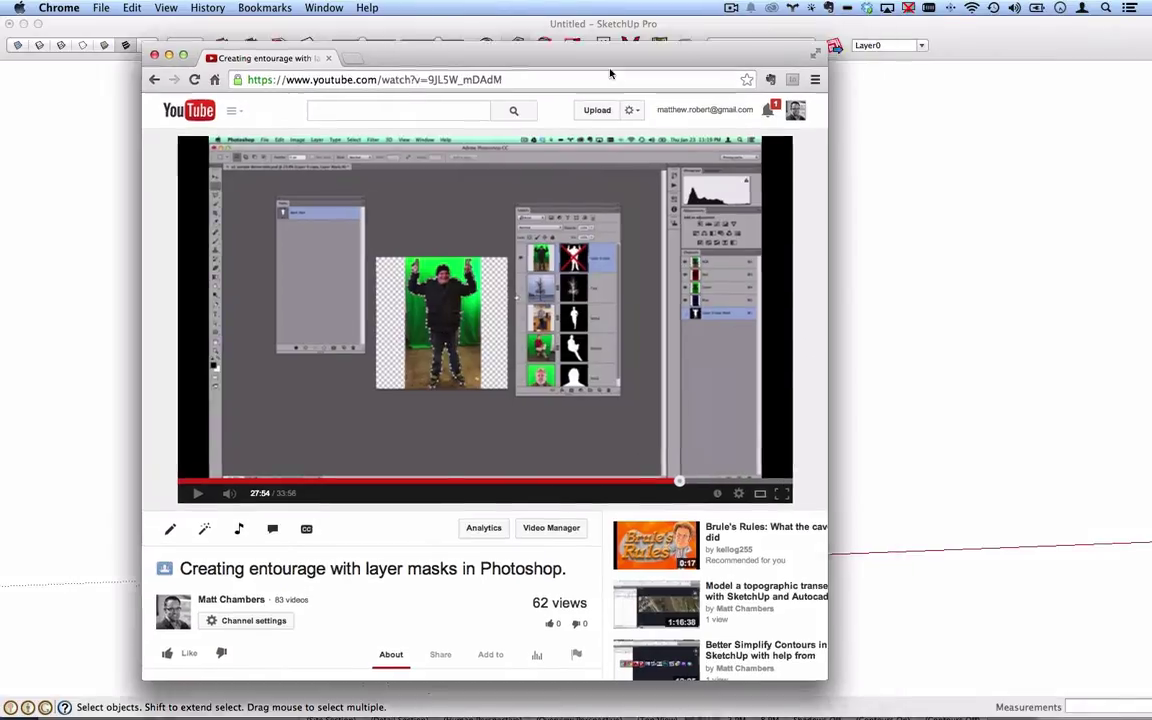
key(super+m)
click(547, 20)
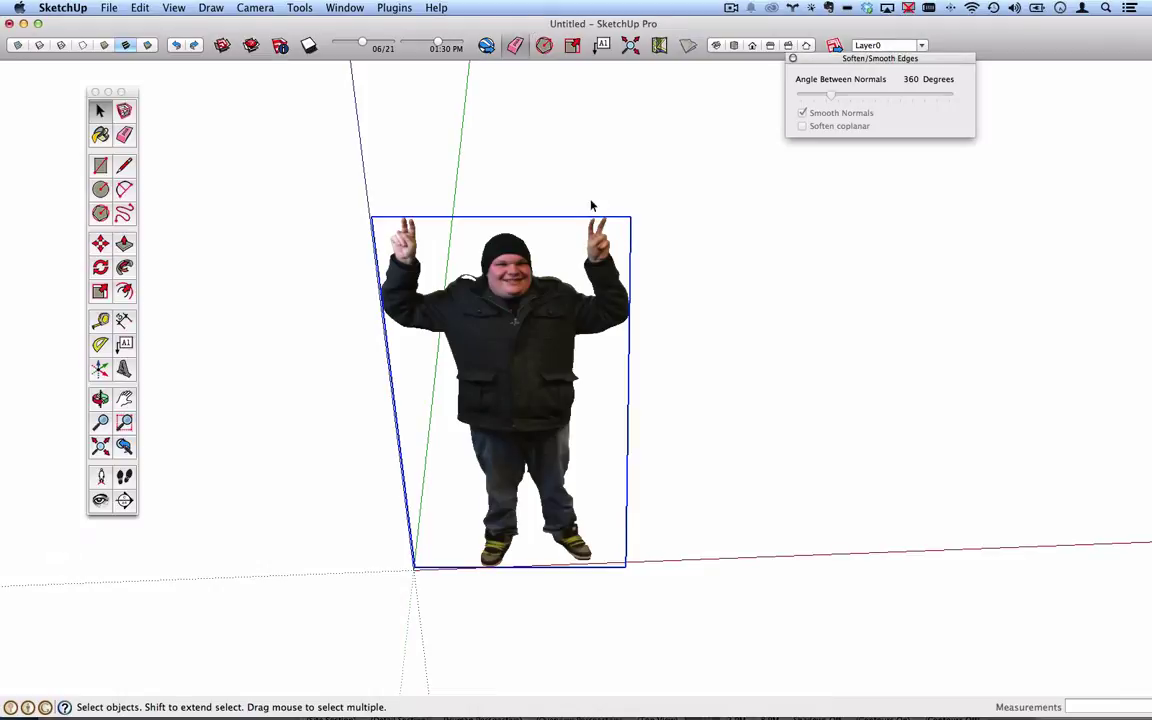
key(o)
mouse_move(607, 411)
mouse_down()
mouse_move(465, 432)
mouse_move(374, 313)
mouse_move(373, 424)
mouse_up()
key(space)
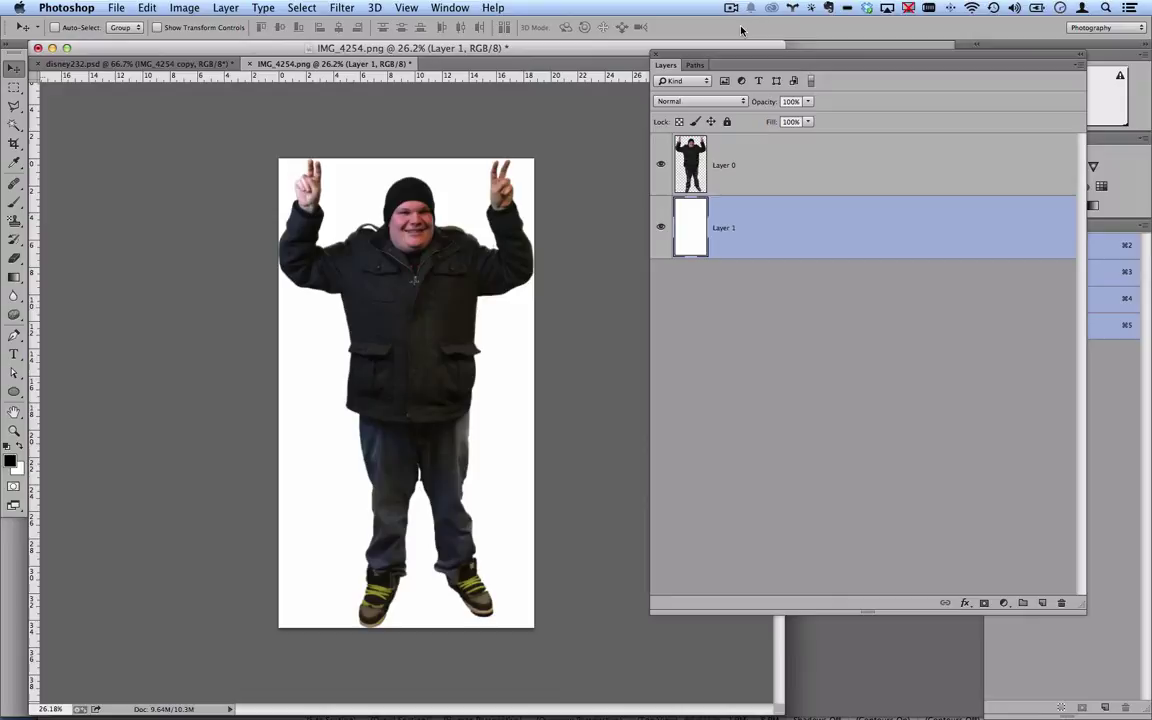
- Hide the white background layer, load the person's outline as a selection, invert it, then deselect
key(super+comma)
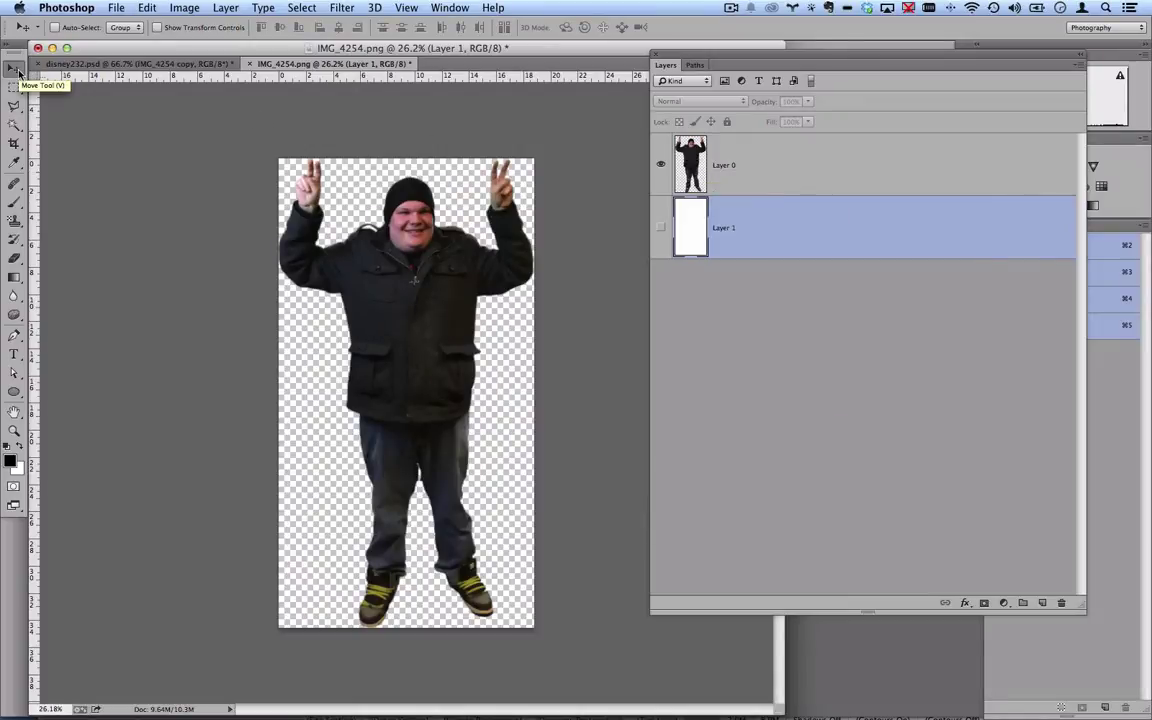
click(16, 70)
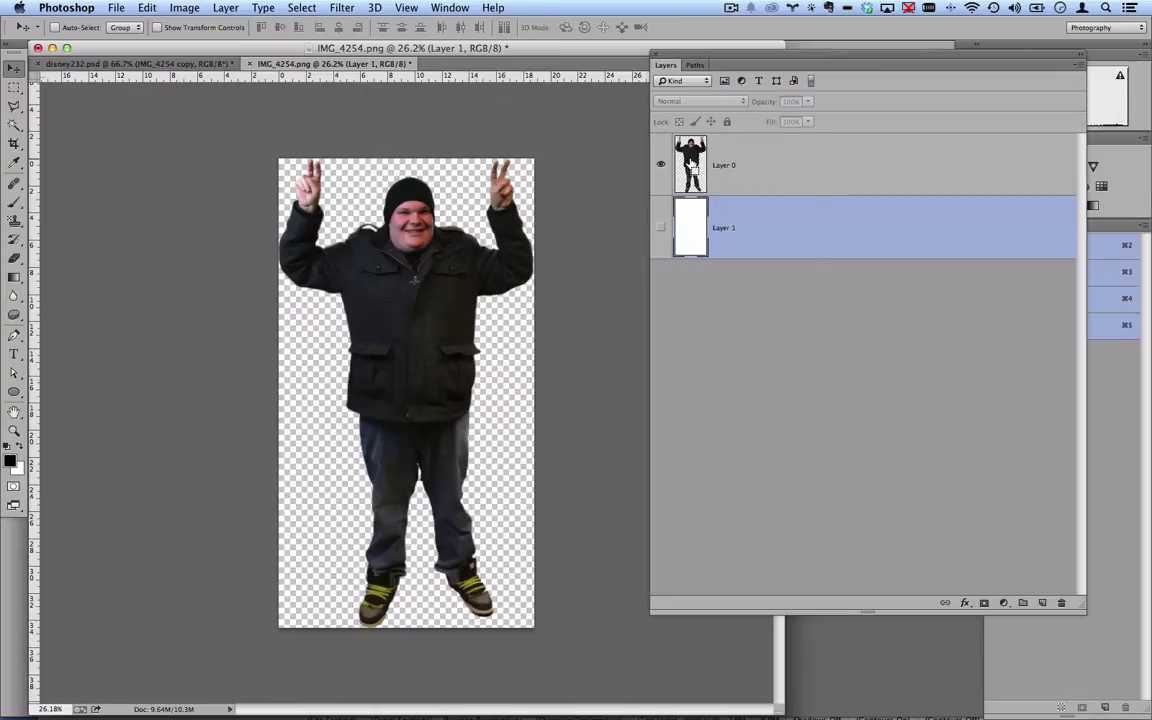
super+click(690, 162)
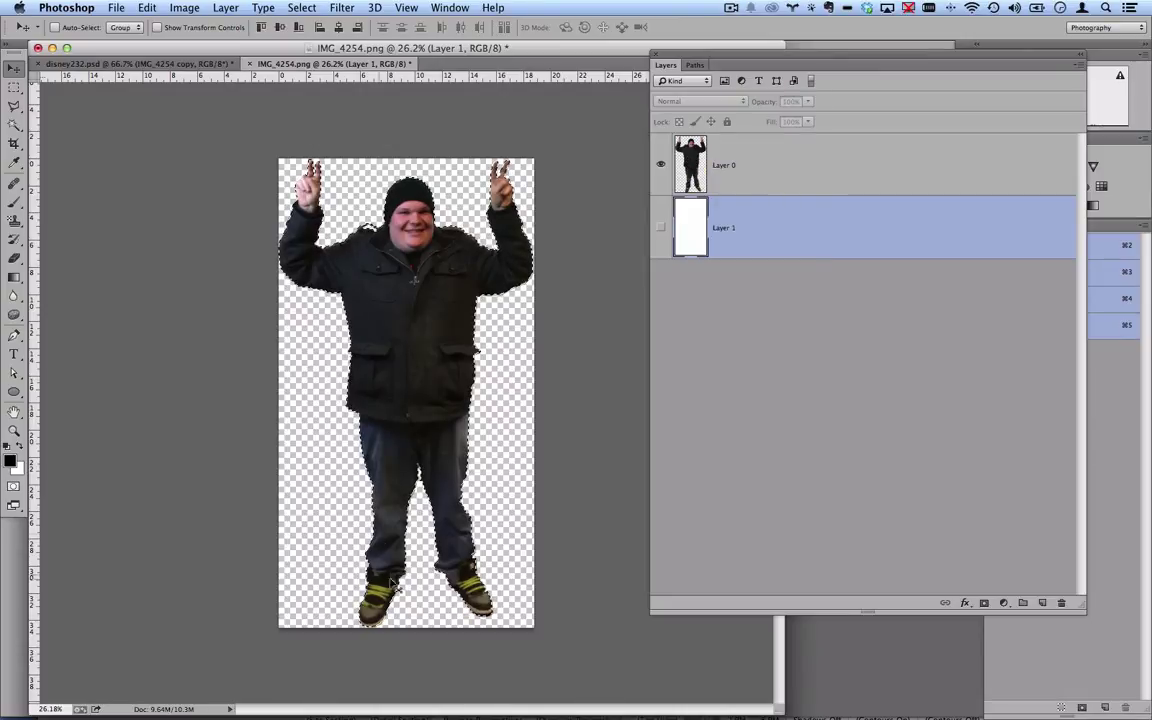
click(302, 8)
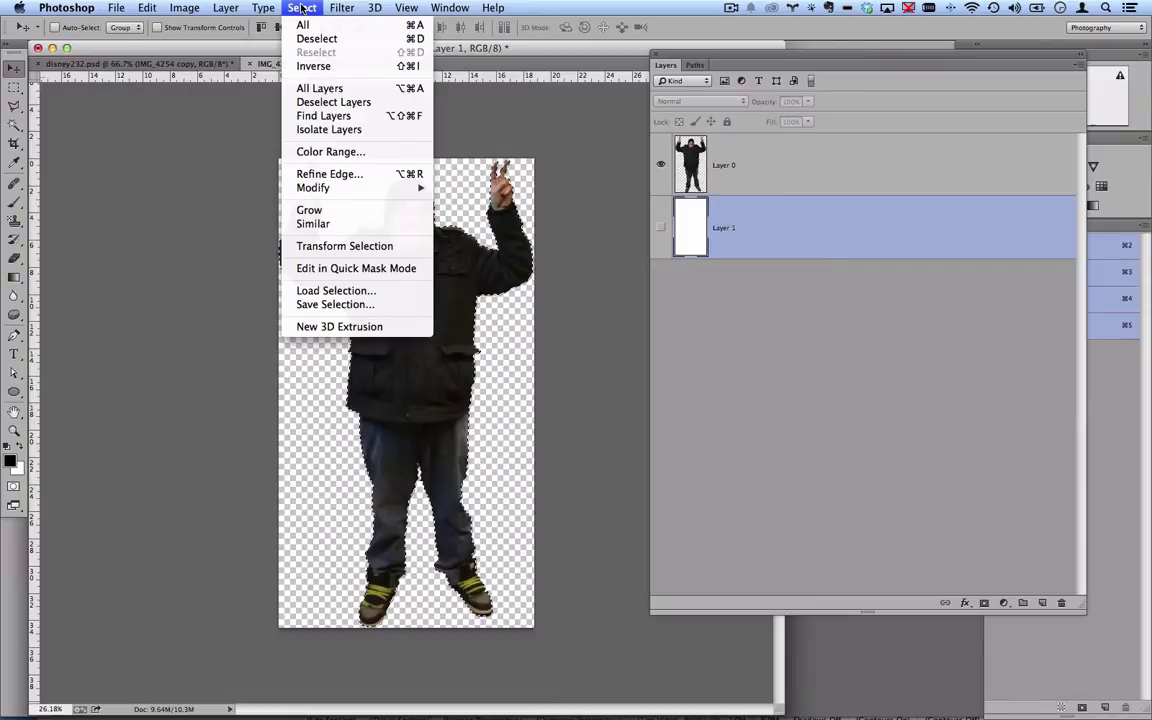
click(347, 67)
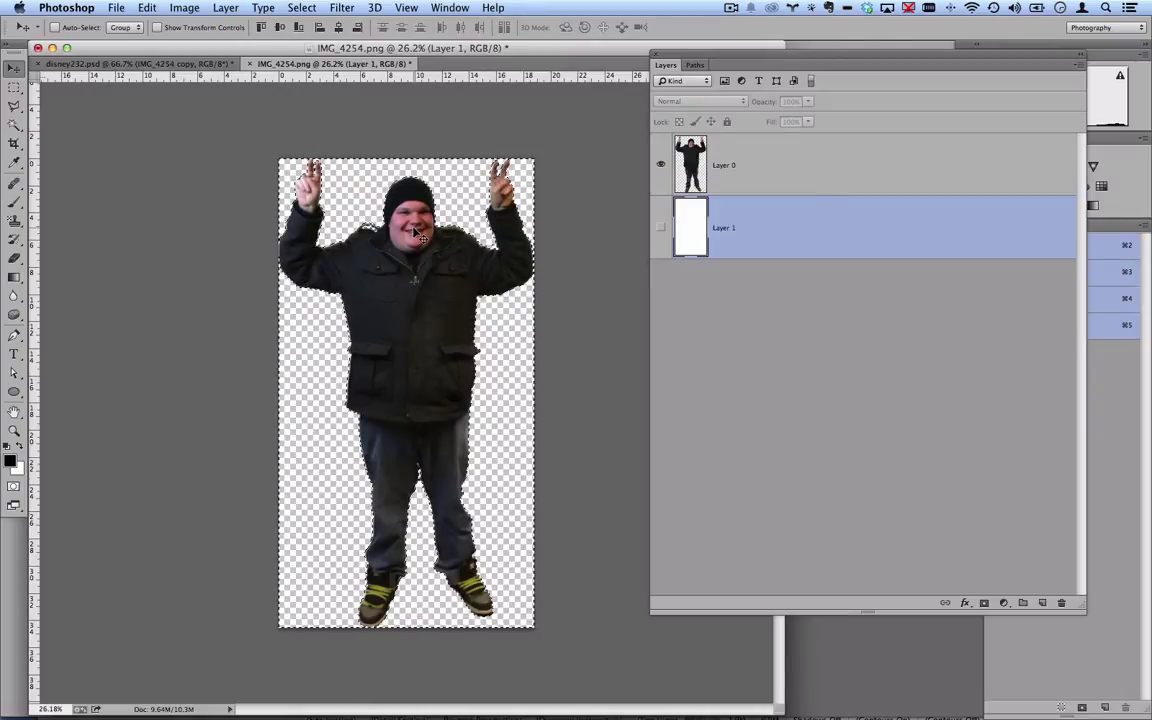
key(super+d)
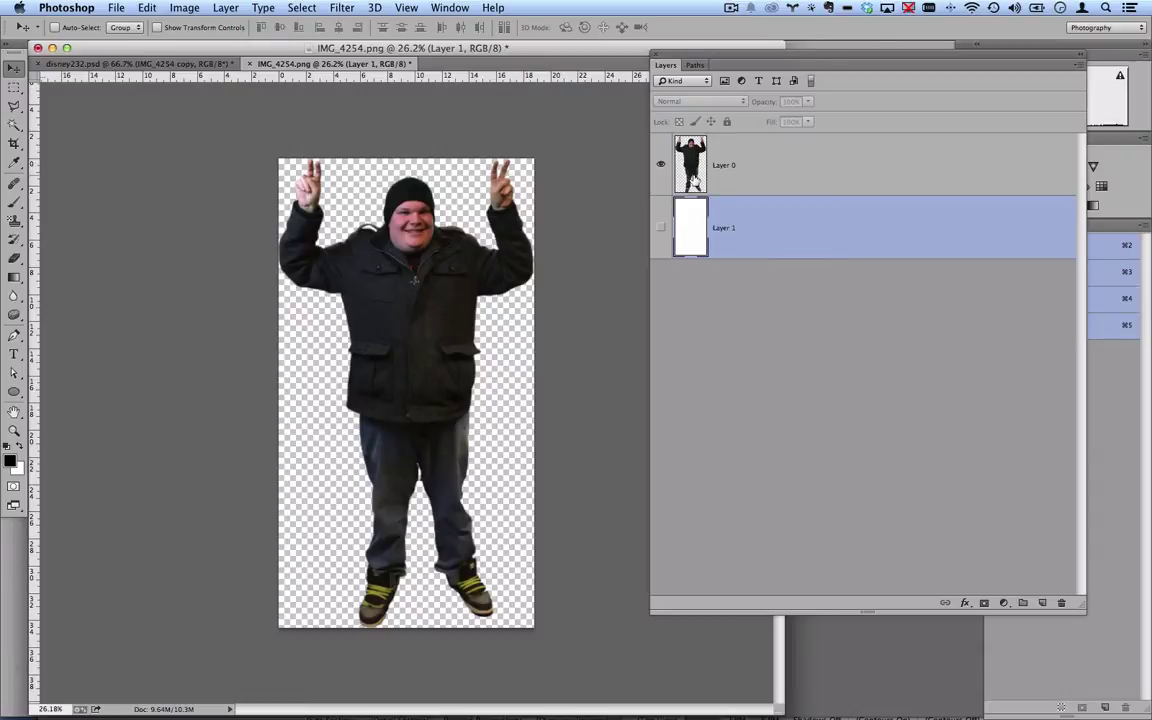
drag(694, 178, 600, 184)
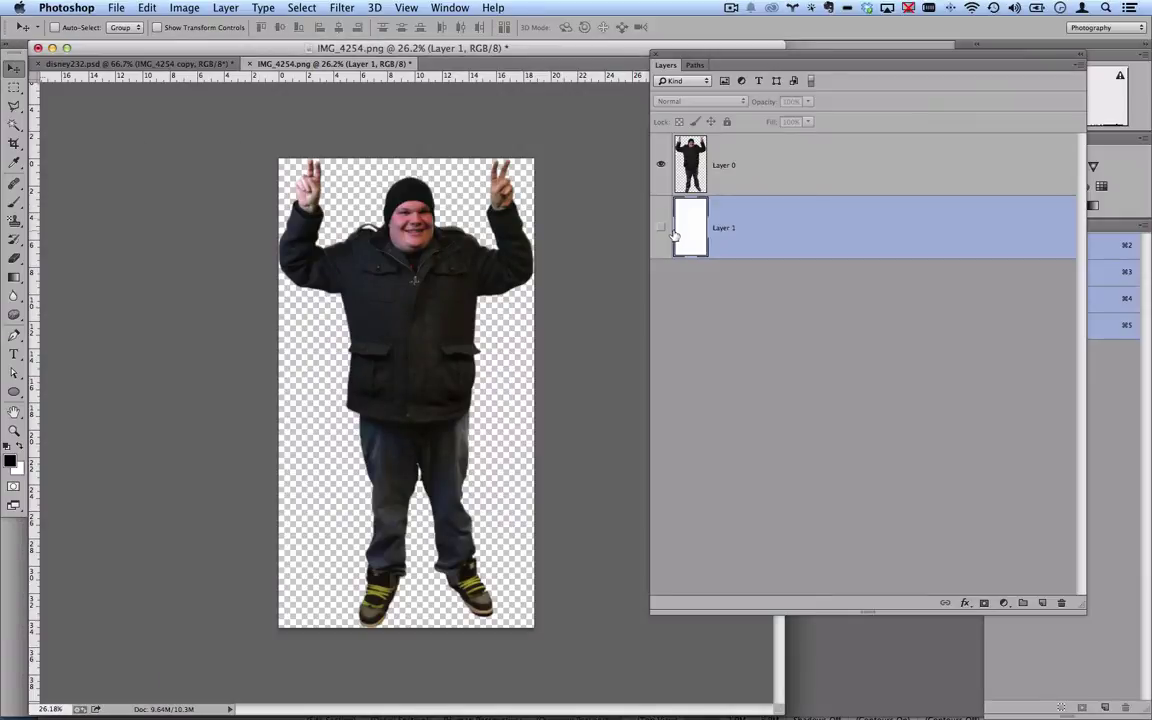
- Show the white layer again and merge the visible layers into Layer 0
click(661, 229)
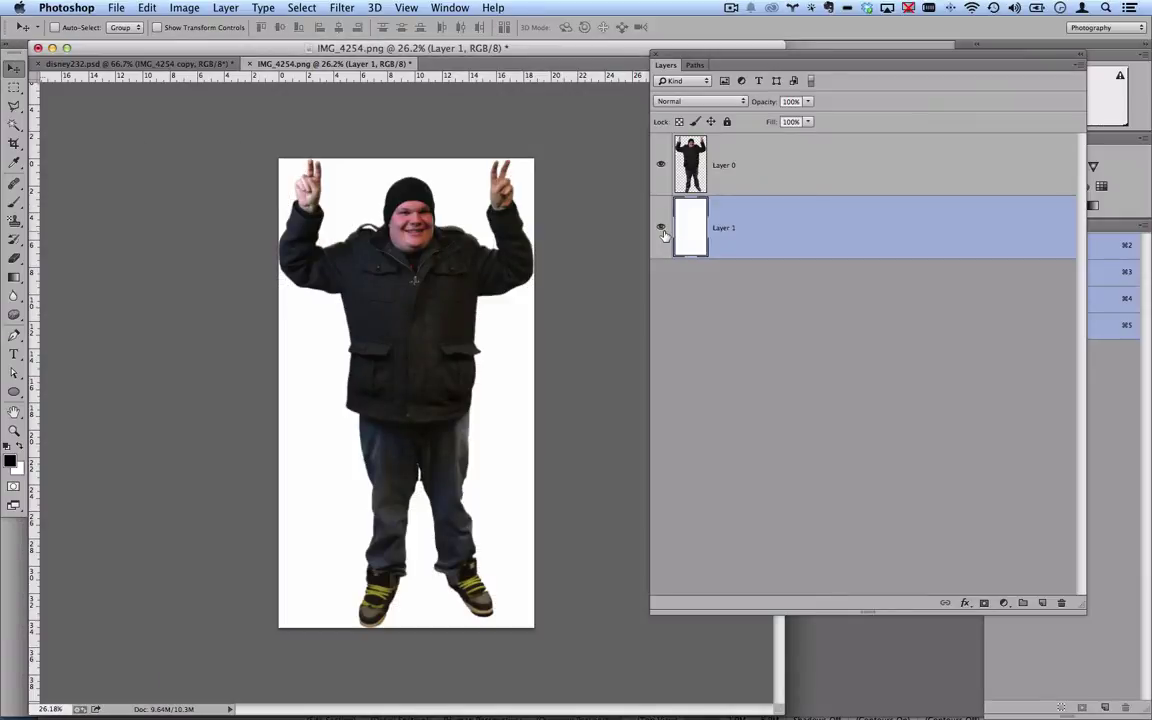
right_click(781, 176)
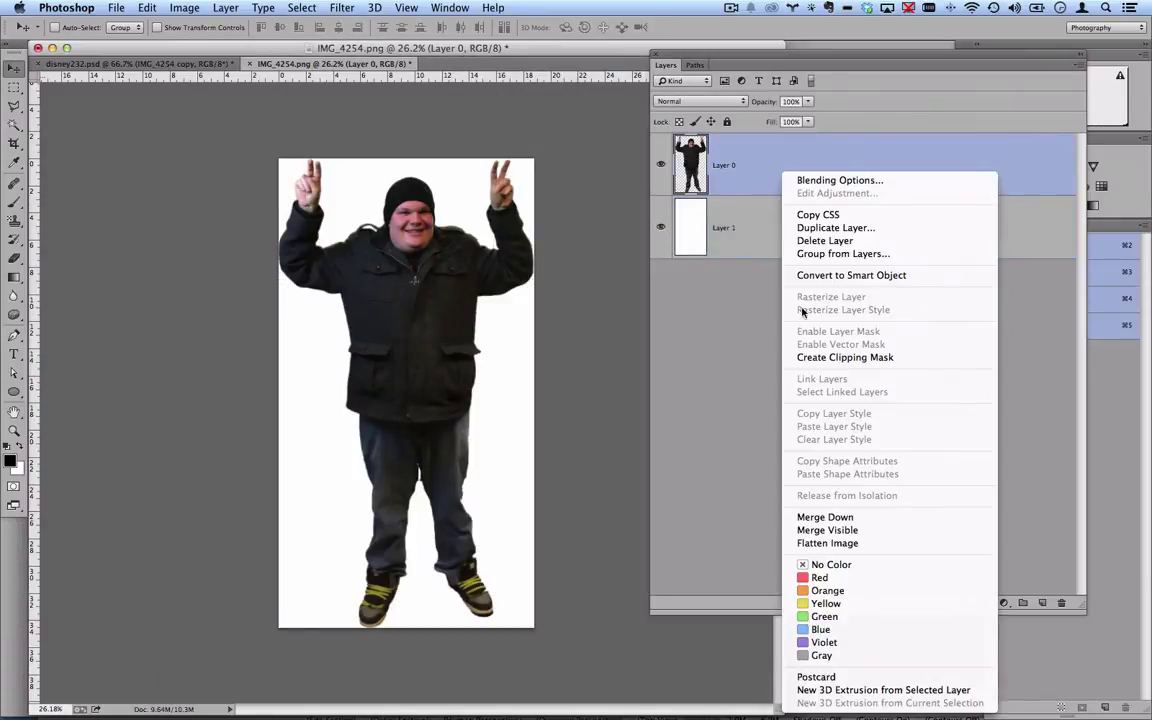
click(827, 530)
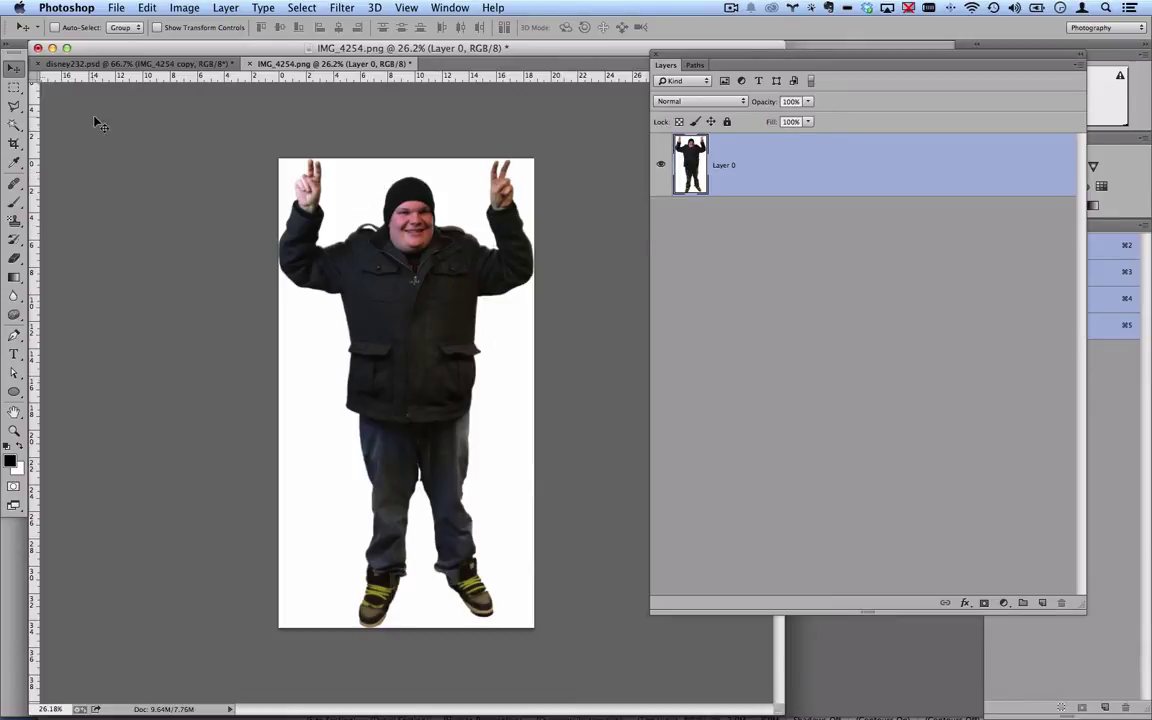
- Select the white background around the person with the Magic Wand at tolerance 6
click(15, 124)
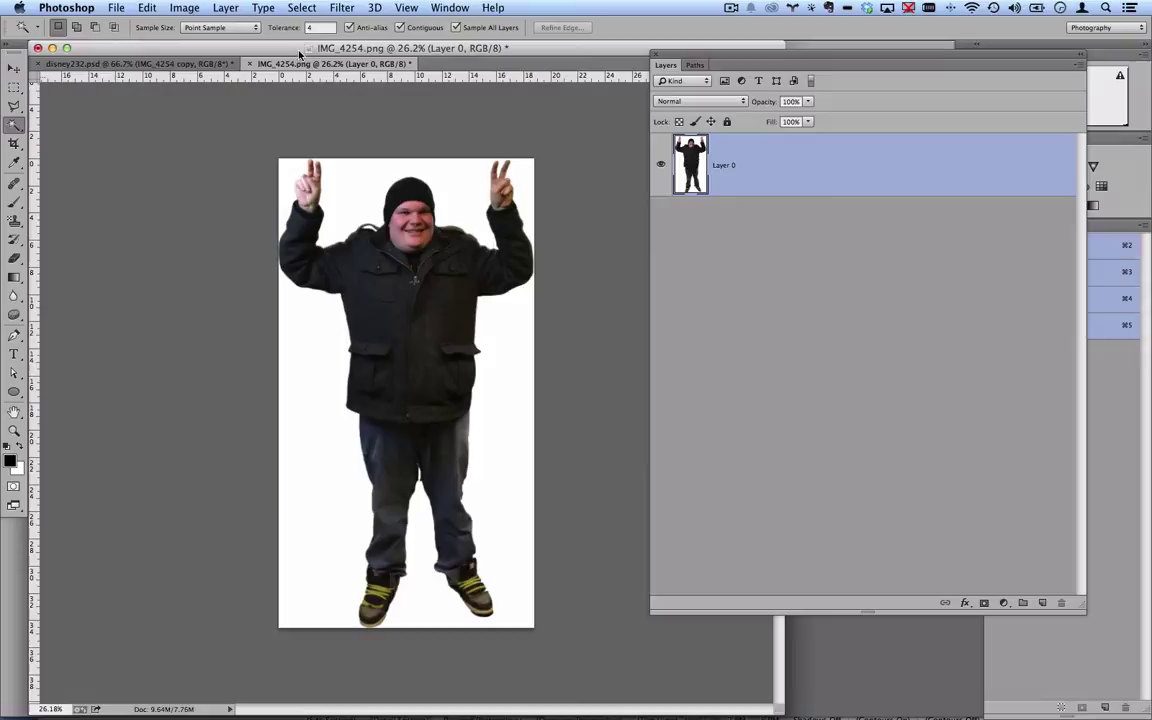
click(333, 28)
text(6)
click(364, 200)
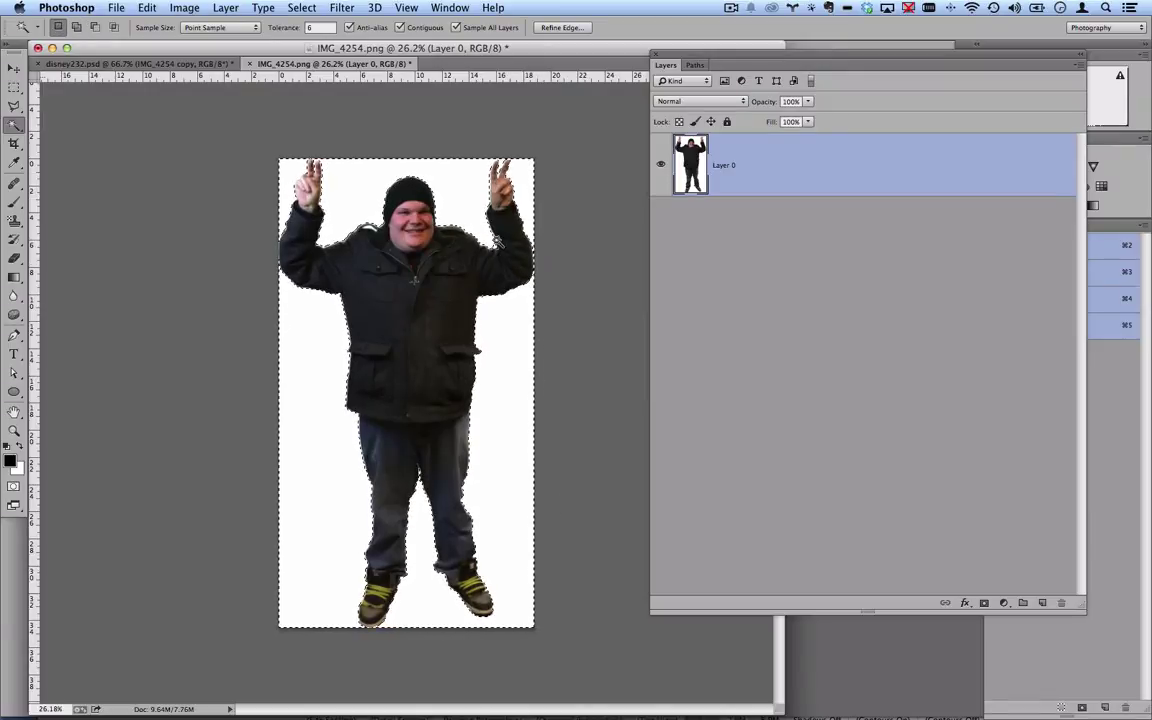
alt+scroll(497, 236, up, 5)
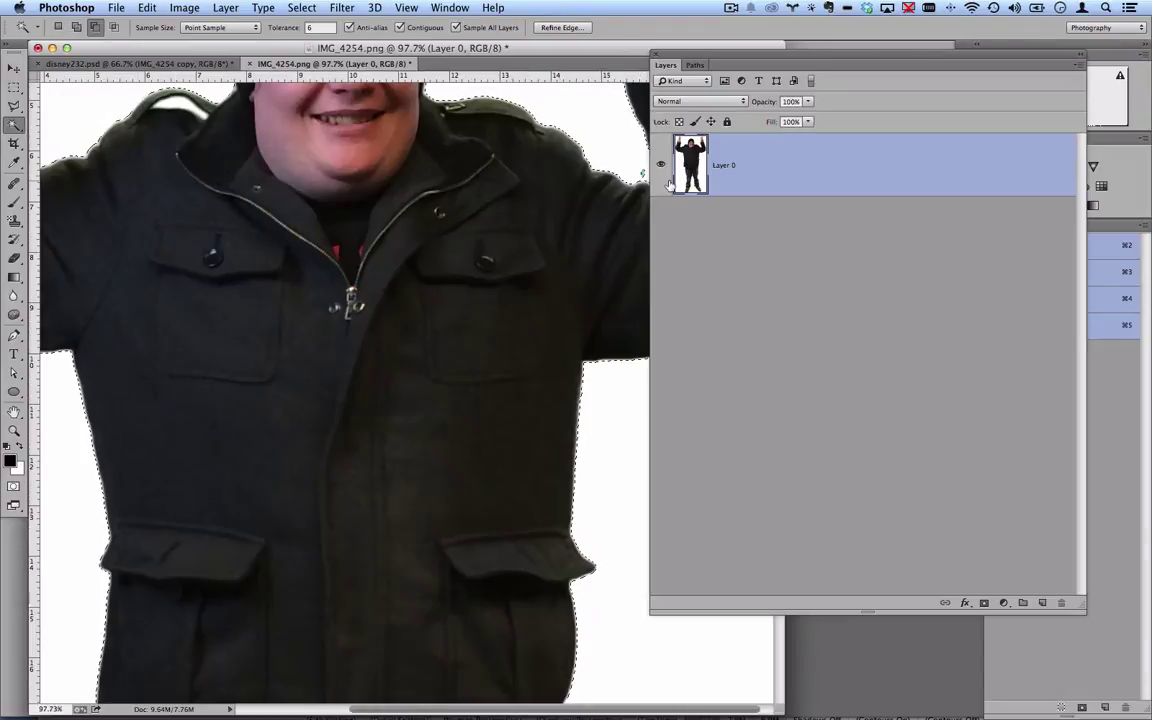
alt+scroll(552, 143, down, 4)
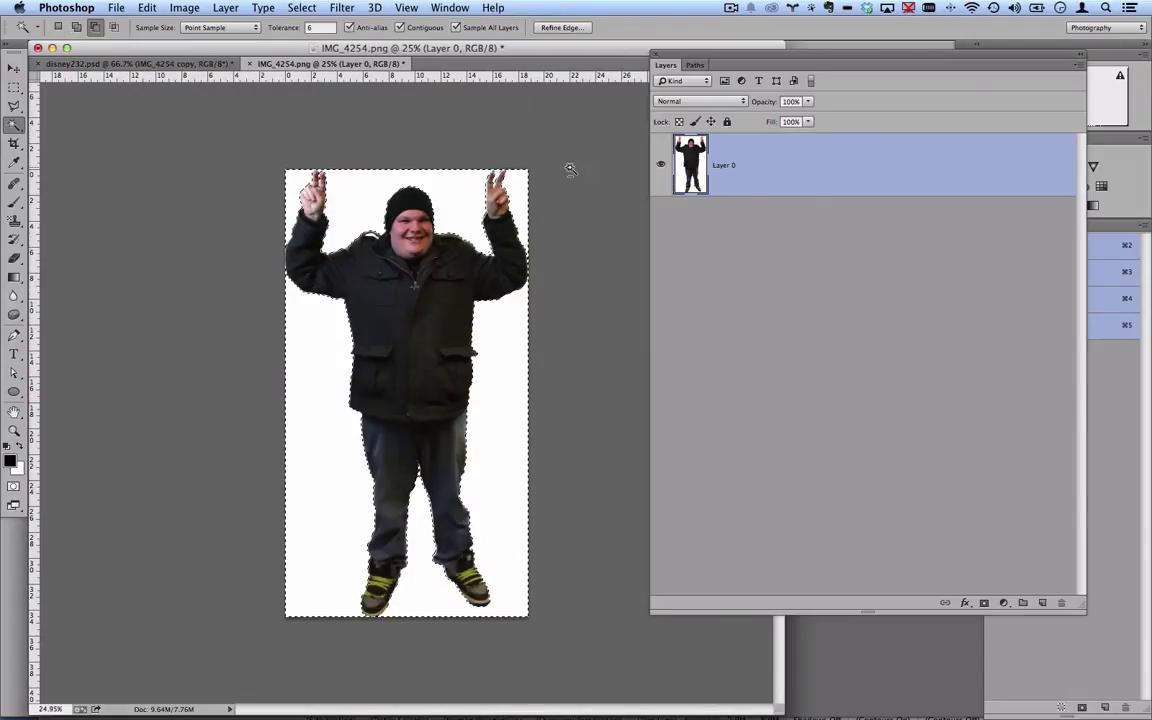
alt+scroll(374, 232, up, 2)
alt+scroll(374, 232, up, 3)
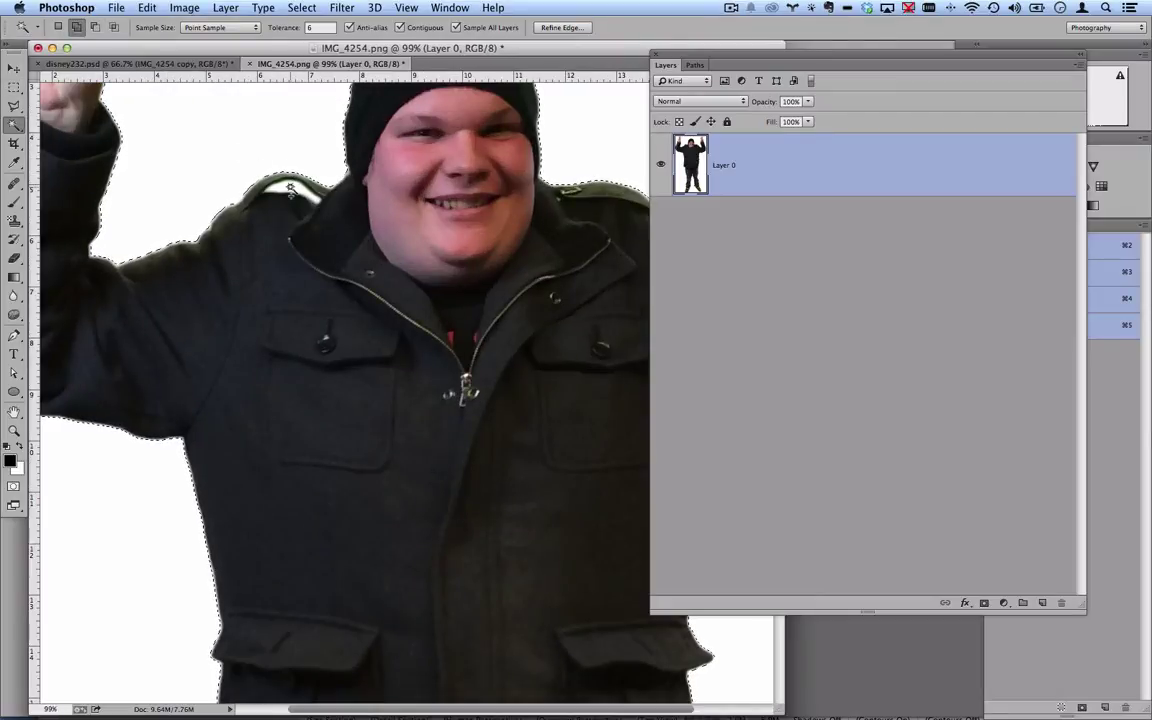
alt+scroll(342, 212, down, 5)
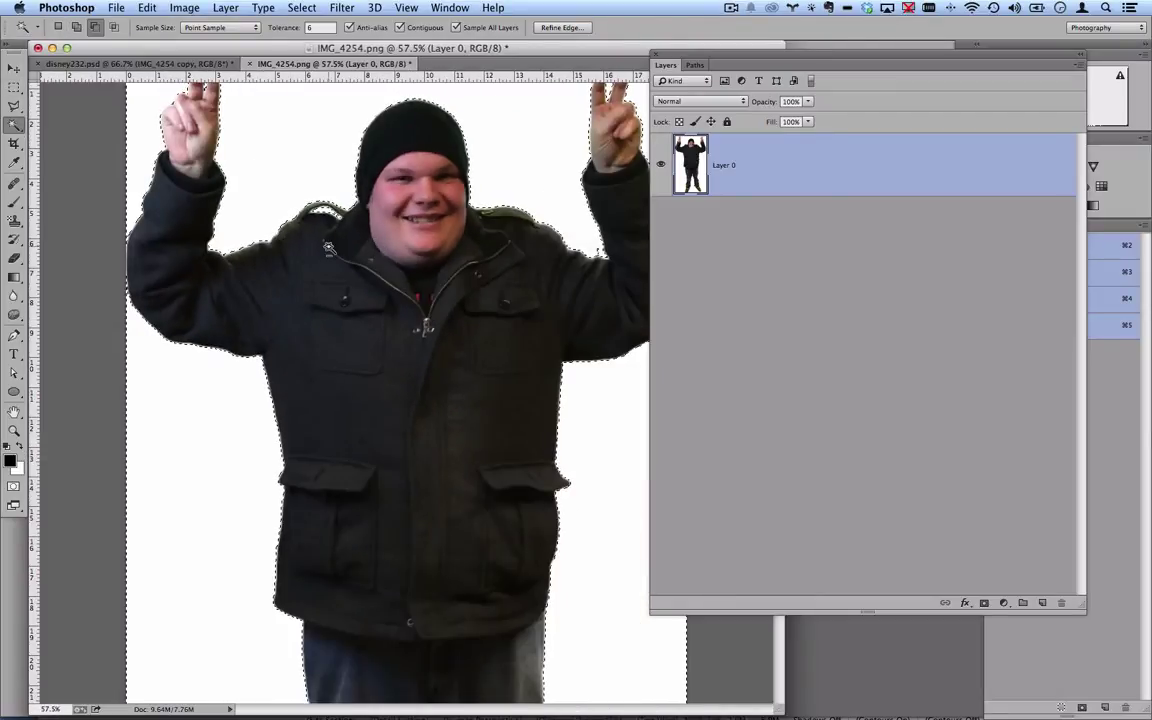
alt+scroll(387, 243, down, 1)
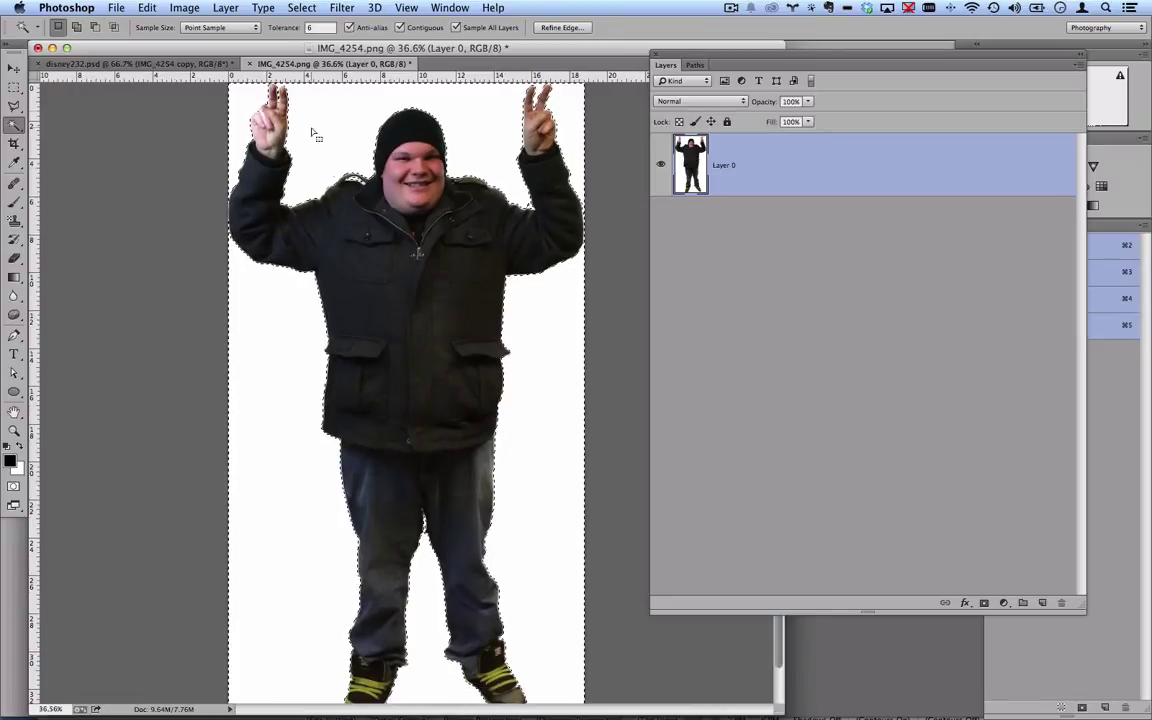
- Invert the background selection so it outlines the person
click(330, 6)
mouse_move(314, 6)
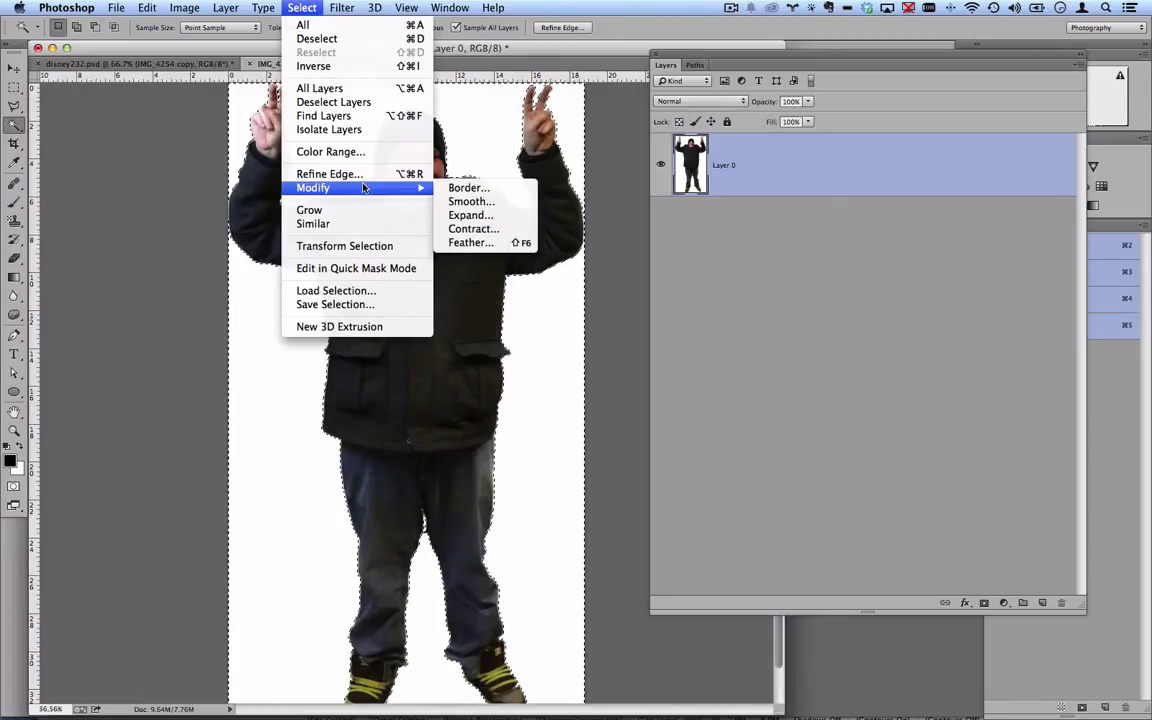
click(344, 66)
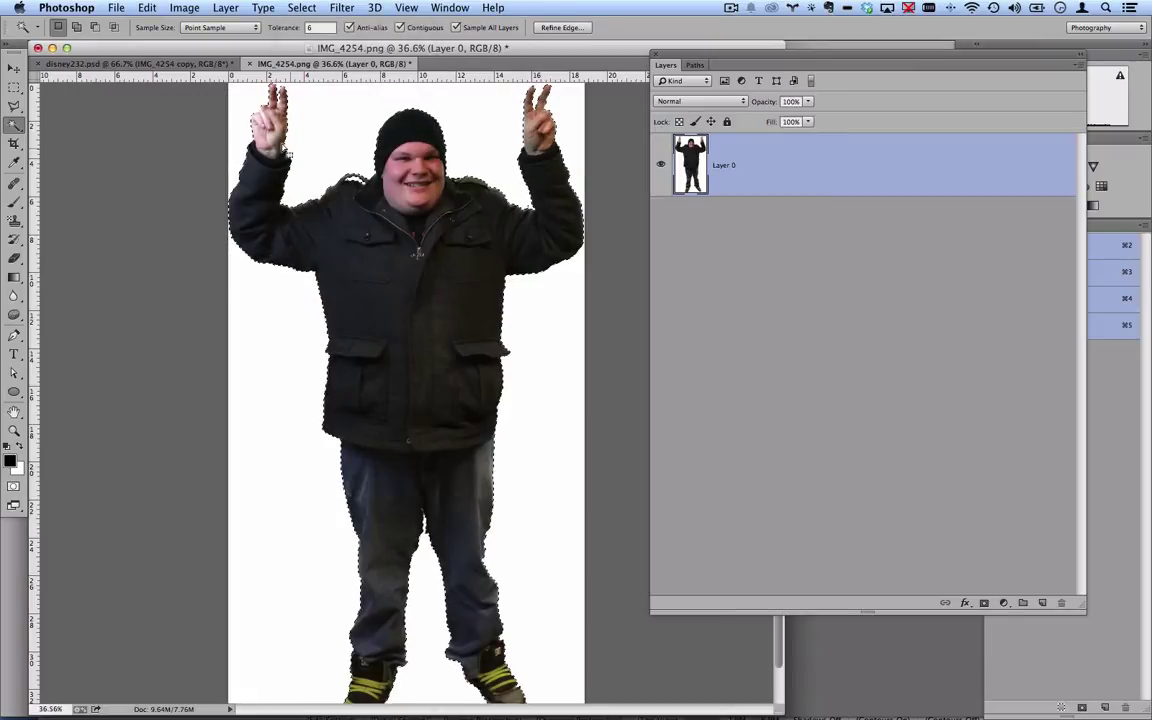
- Contract the selection by 3 pixels and invert it onto the person again
click(226, 7)
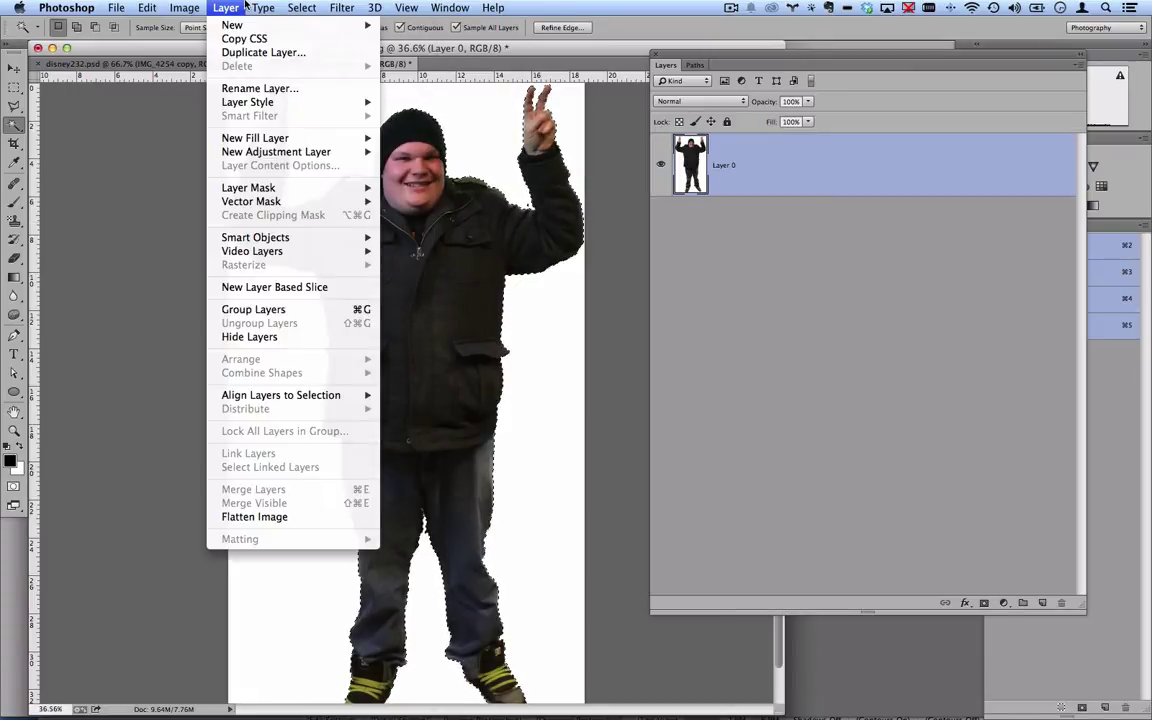
mouse_move(299, 7)
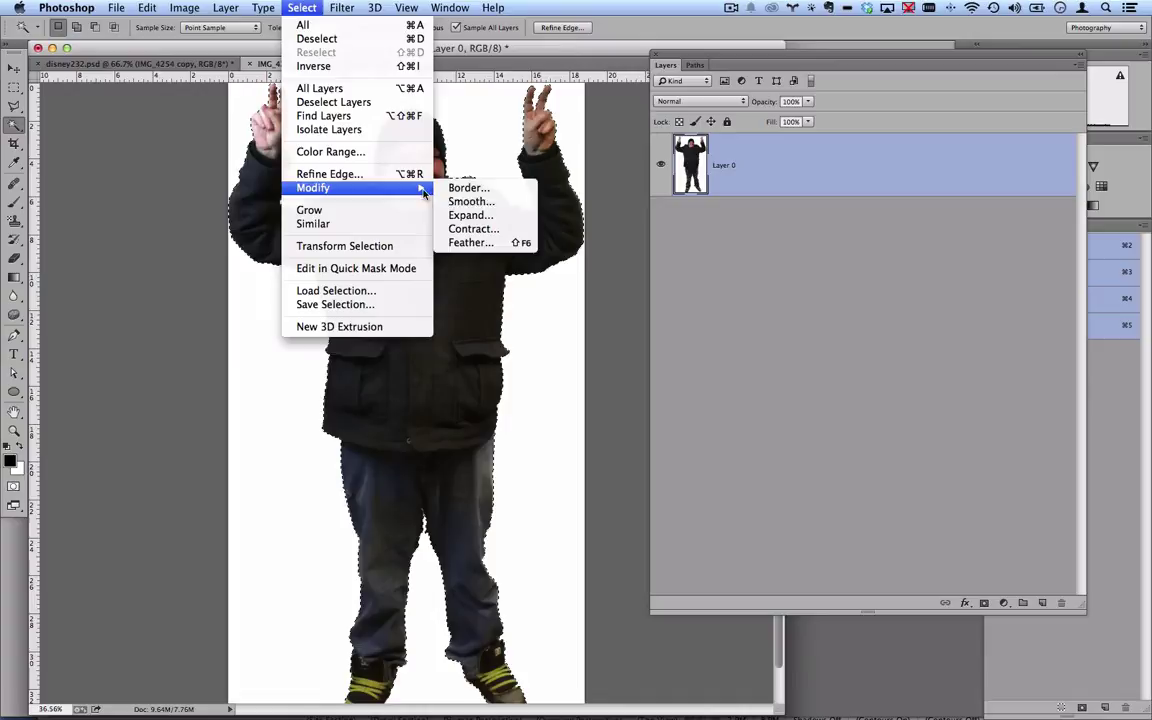
click(474, 229)
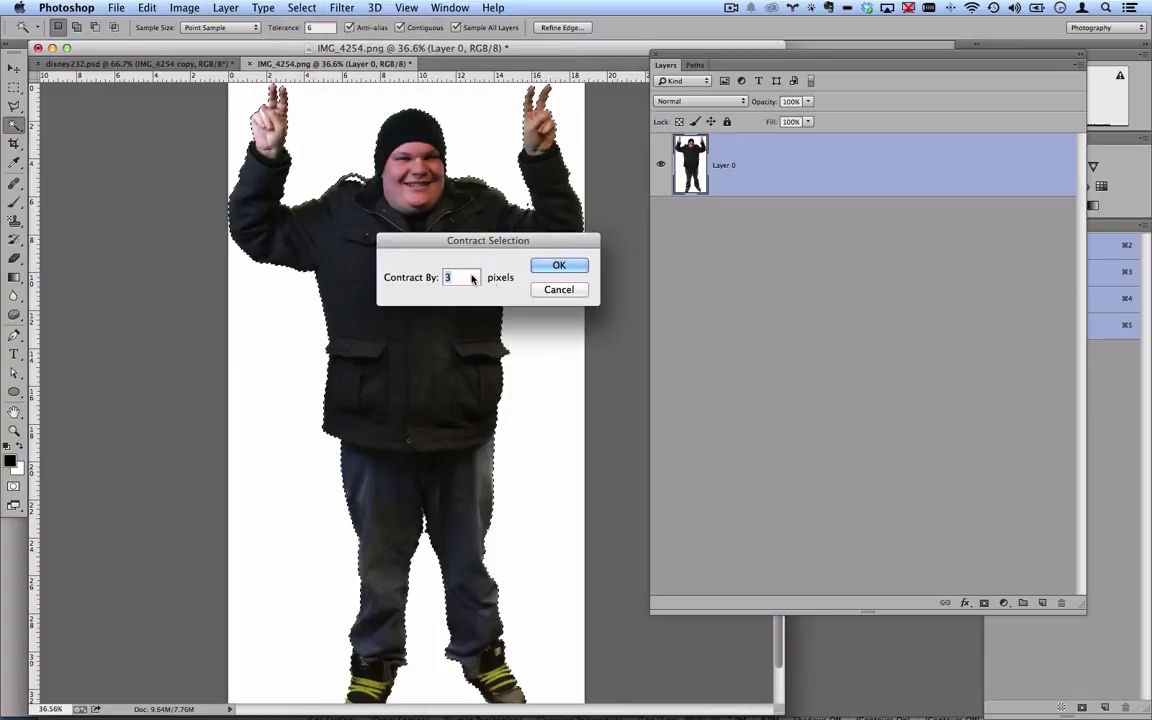
click(559, 265)
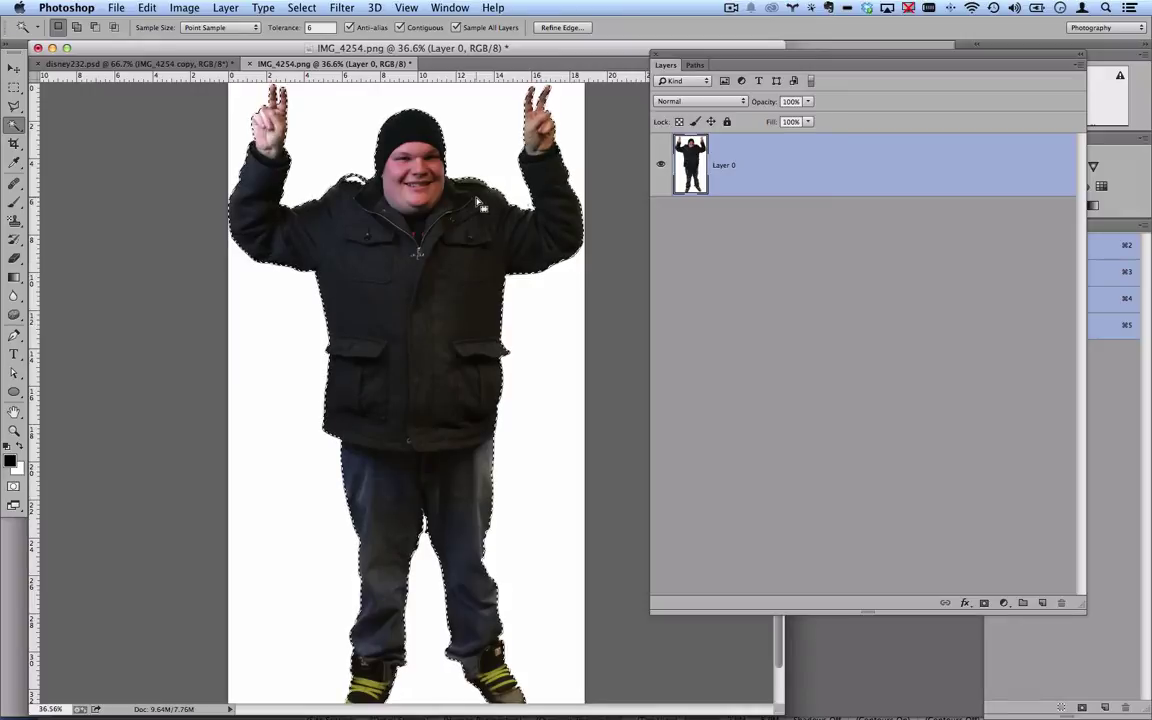
click(301, 7)
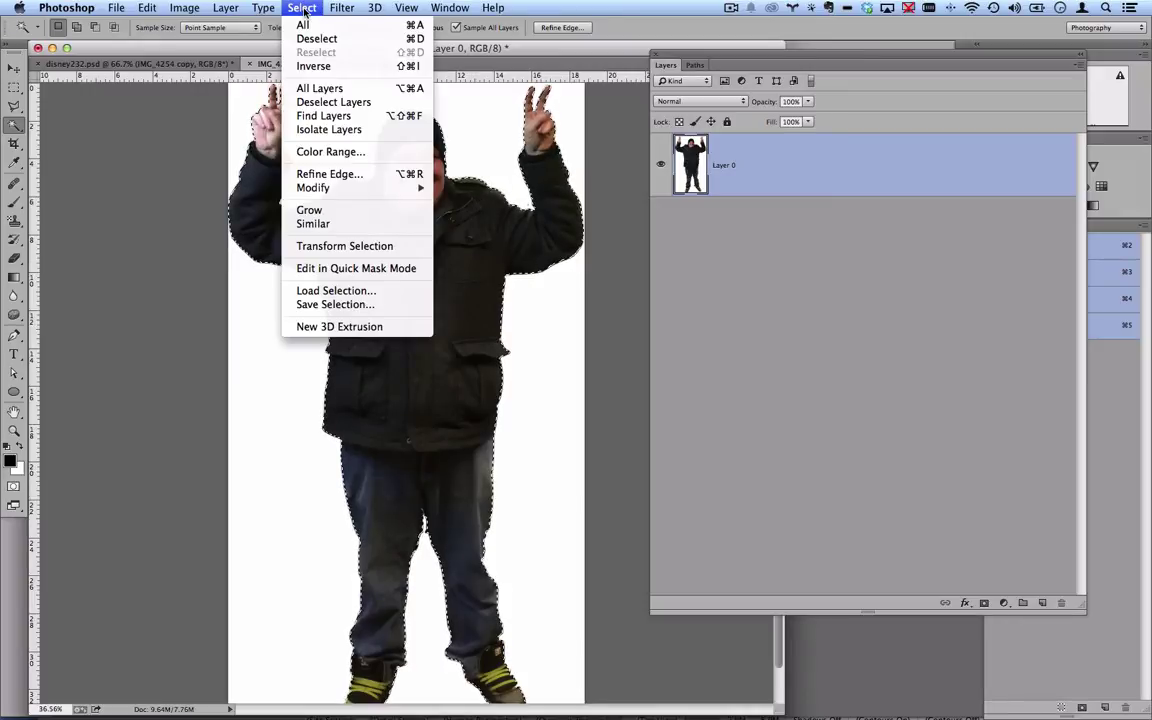
click(322, 67)
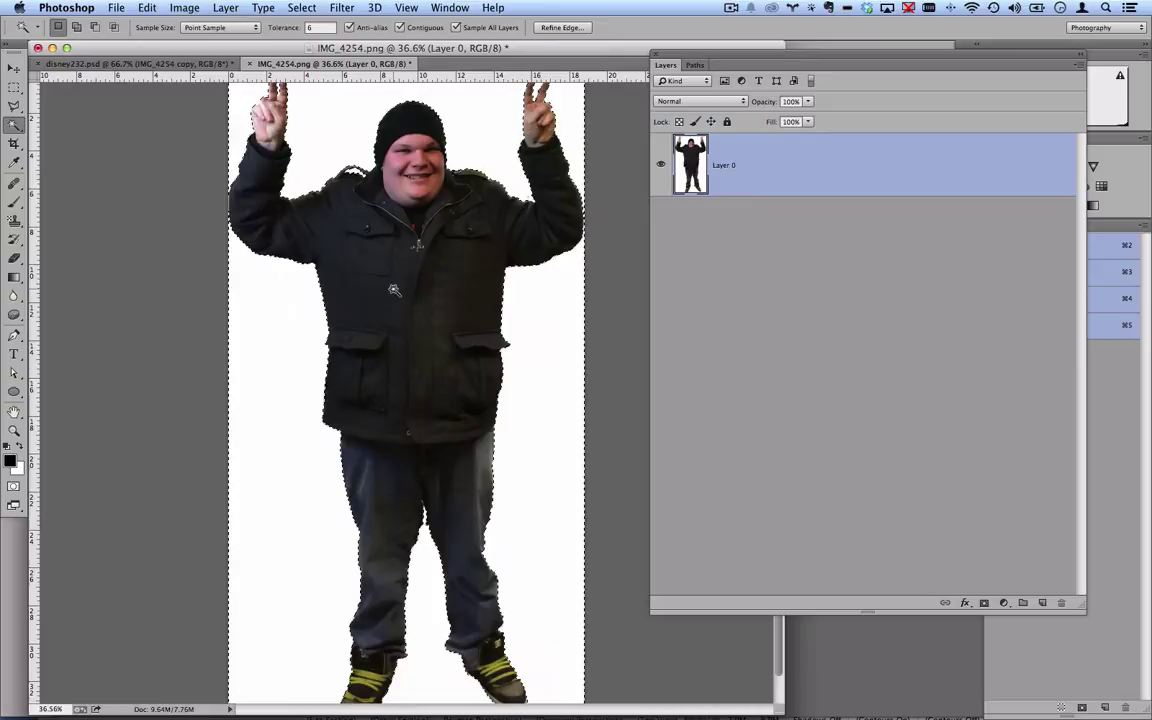
scroll(413, 344, down, 1)
scroll(421, 381, up, 2)
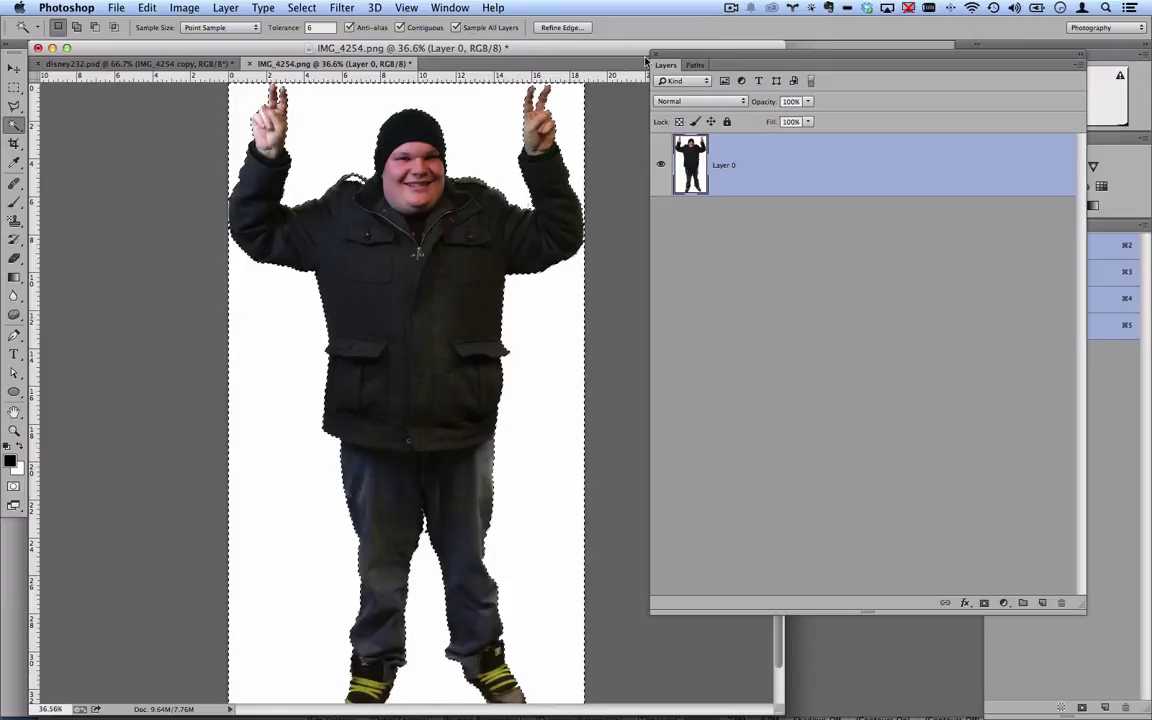
- Convert the person selection into a Work Path from the Paths panel
click(694, 66)
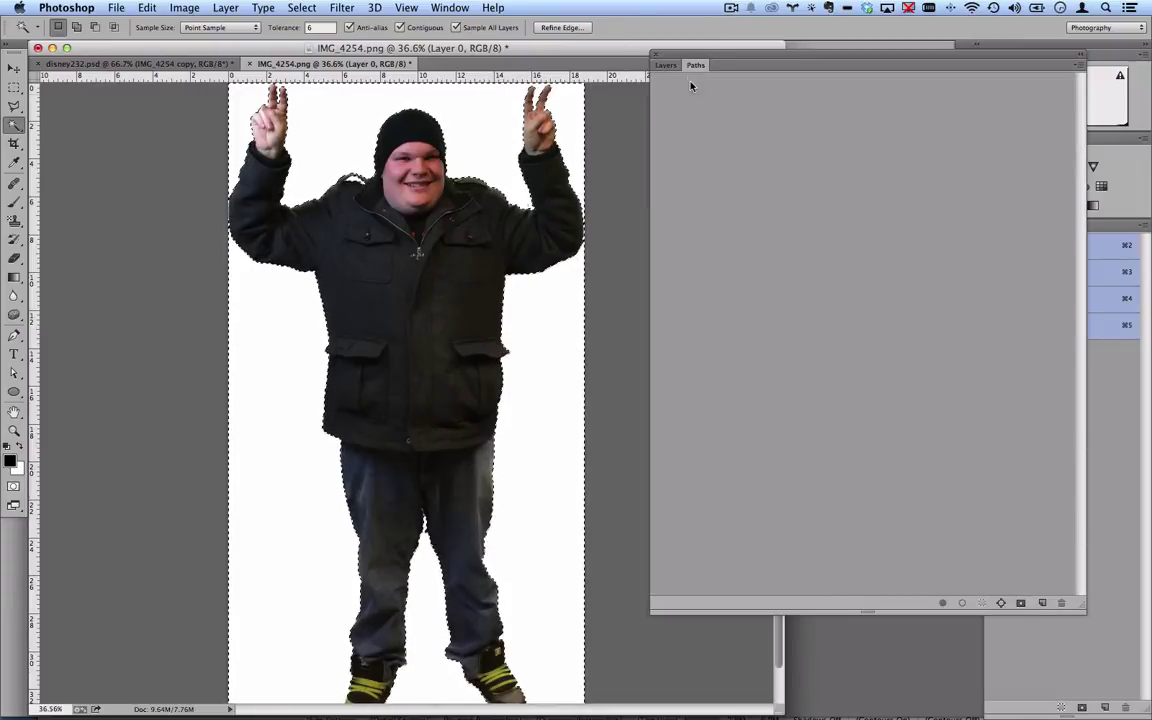
click(452, 9)
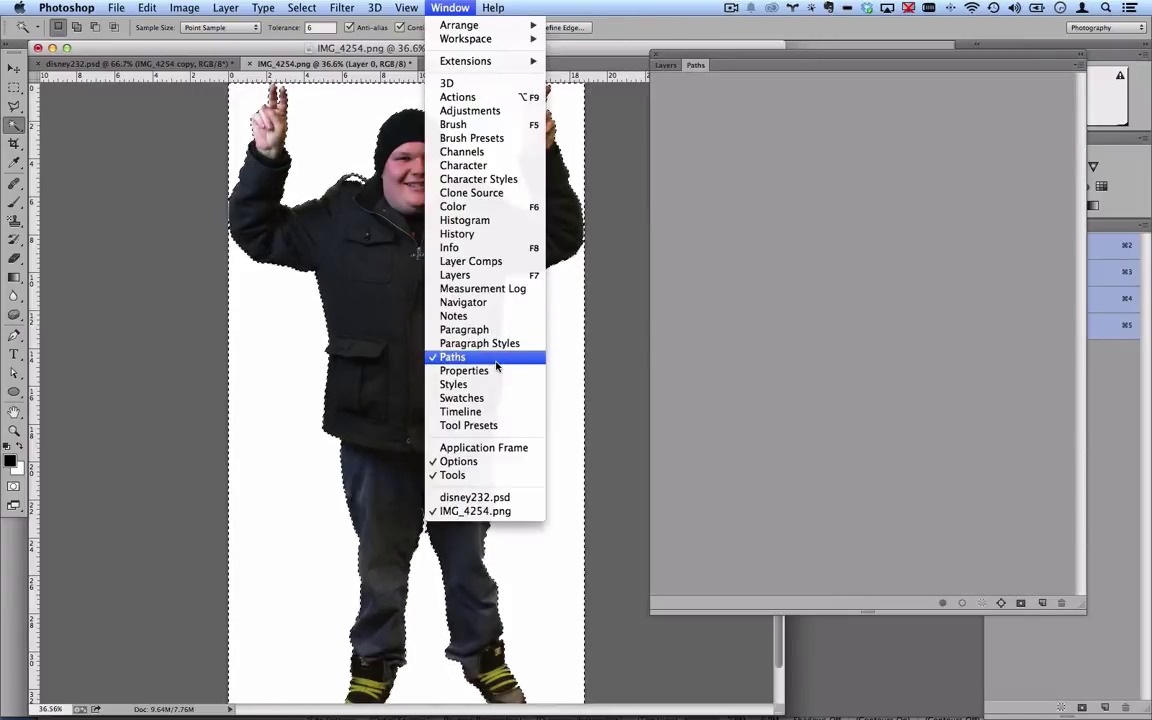
click(771, 53)
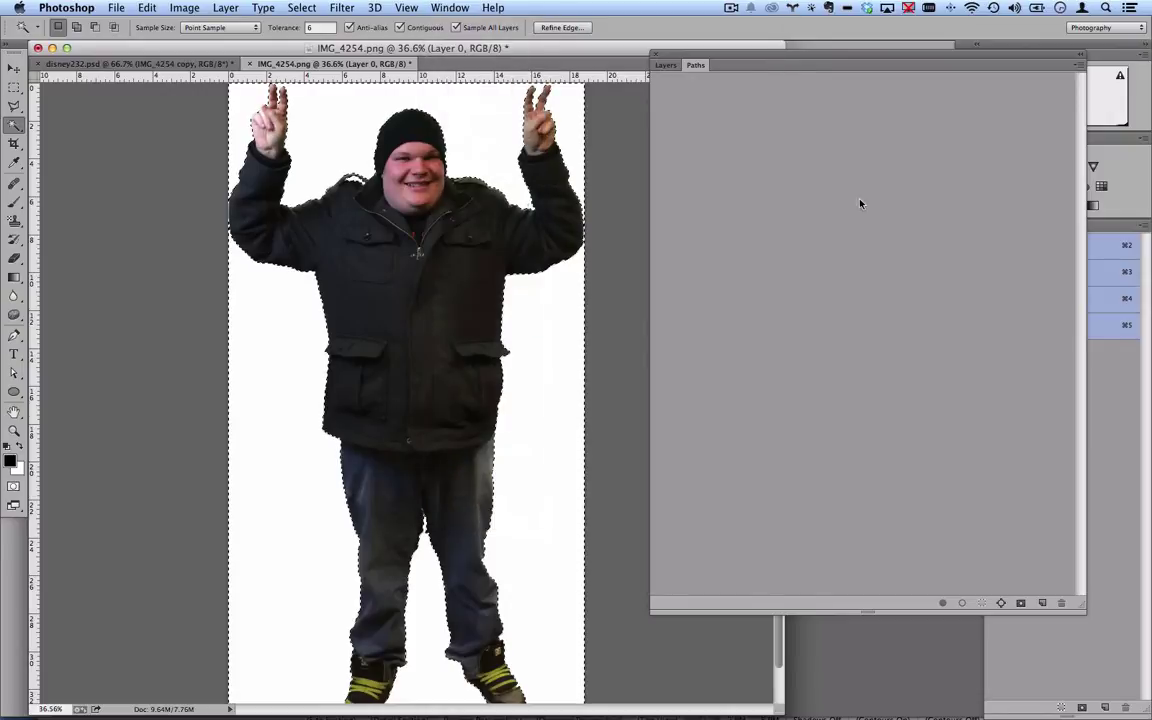
click(1001, 603)
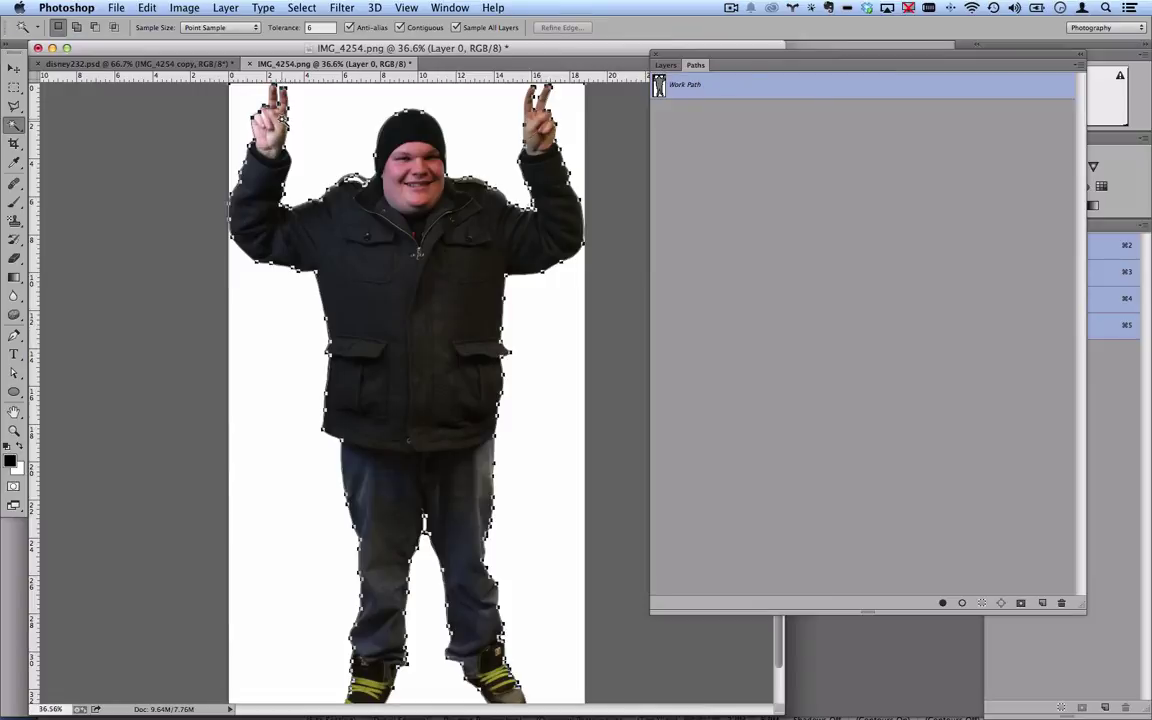
- Export the Work Path to Illustrator as testtempIMG_4254.ai in Downloads
click(125, 8)
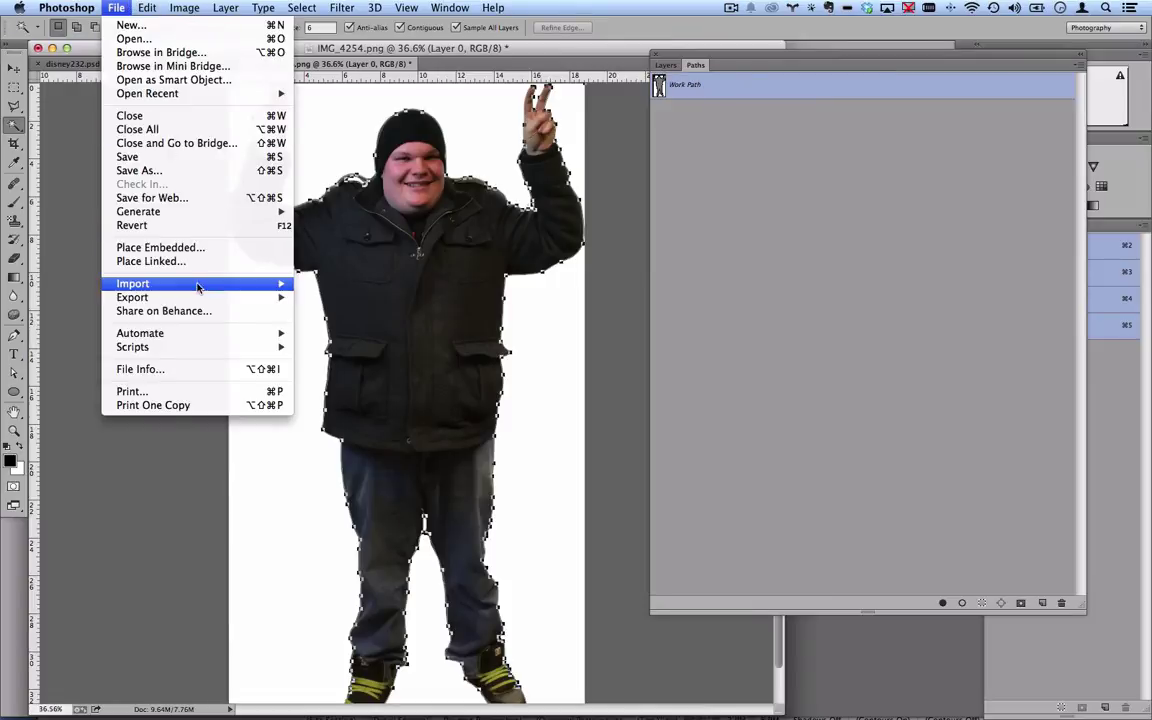
mouse_move(196, 303)
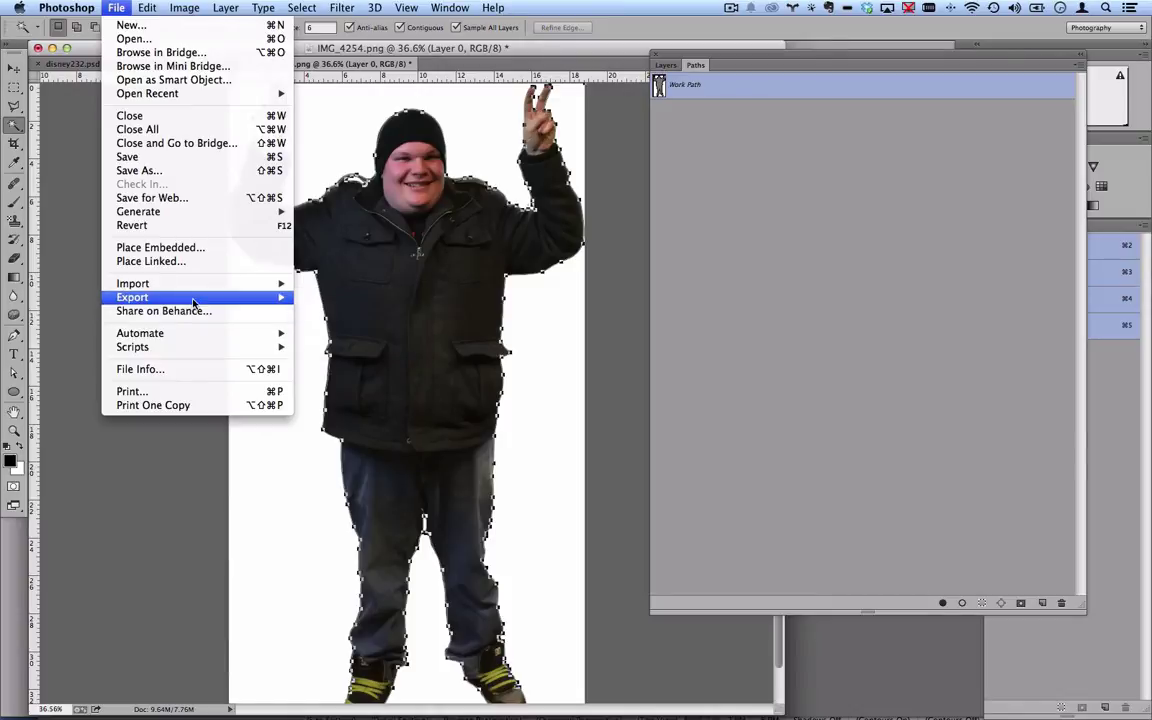
click(357, 311)
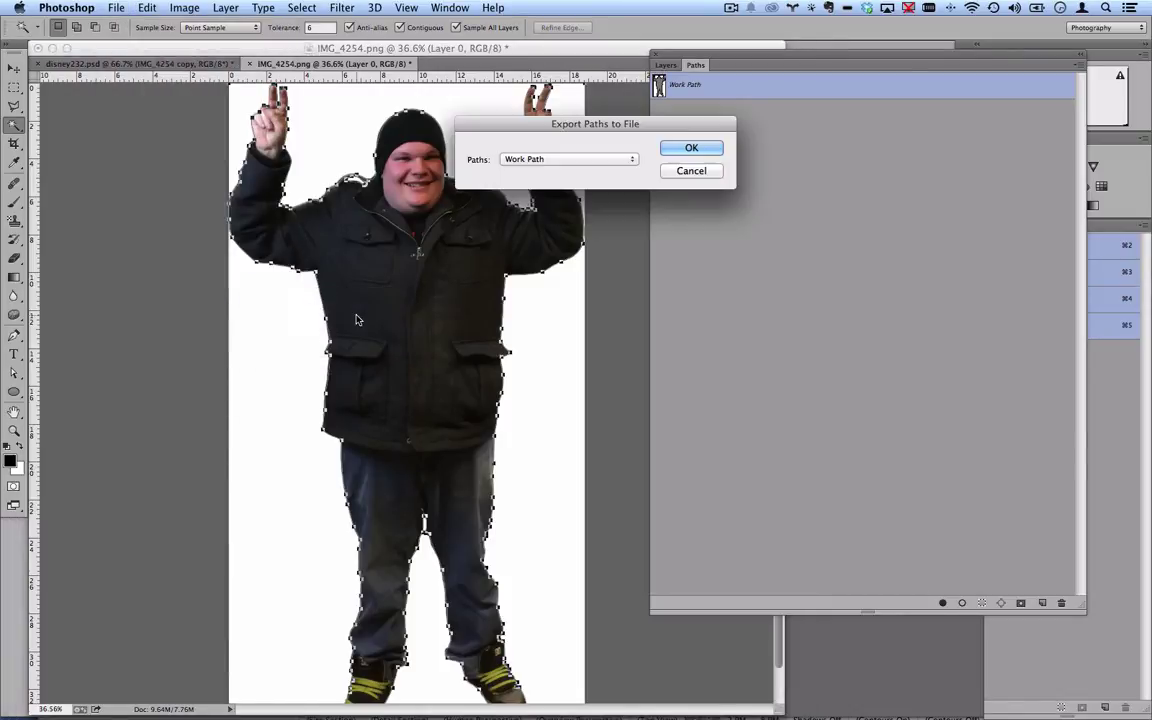
click(686, 146)
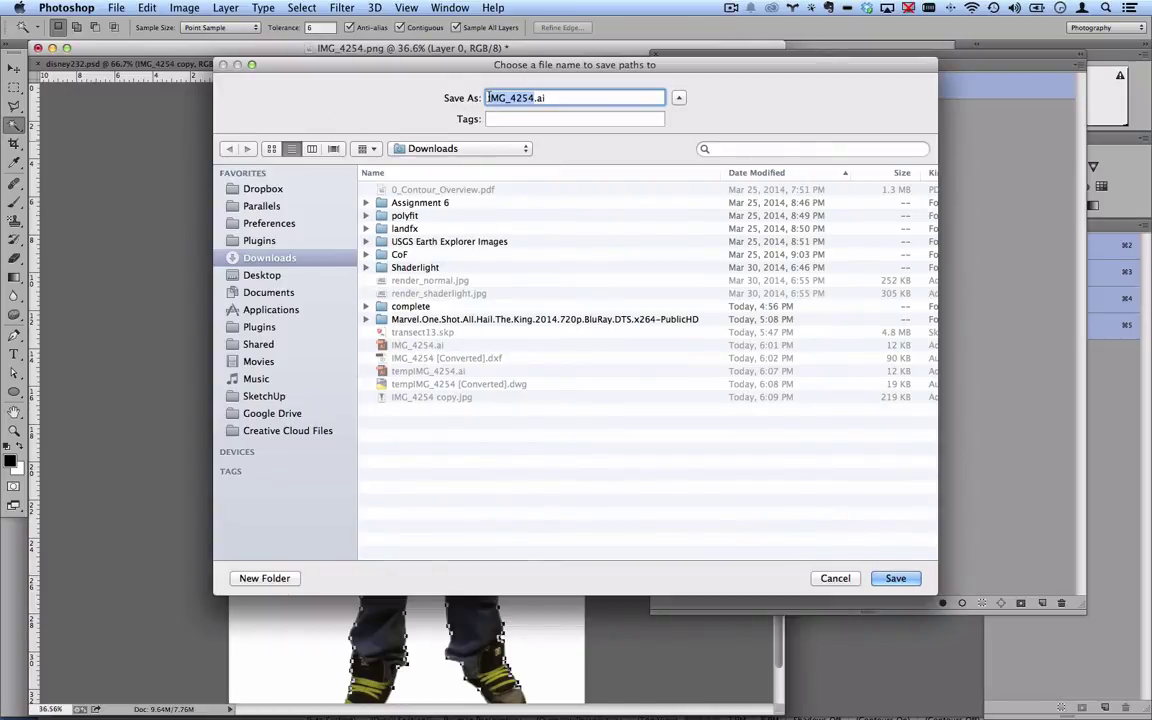
click(487, 103)
text(testte)
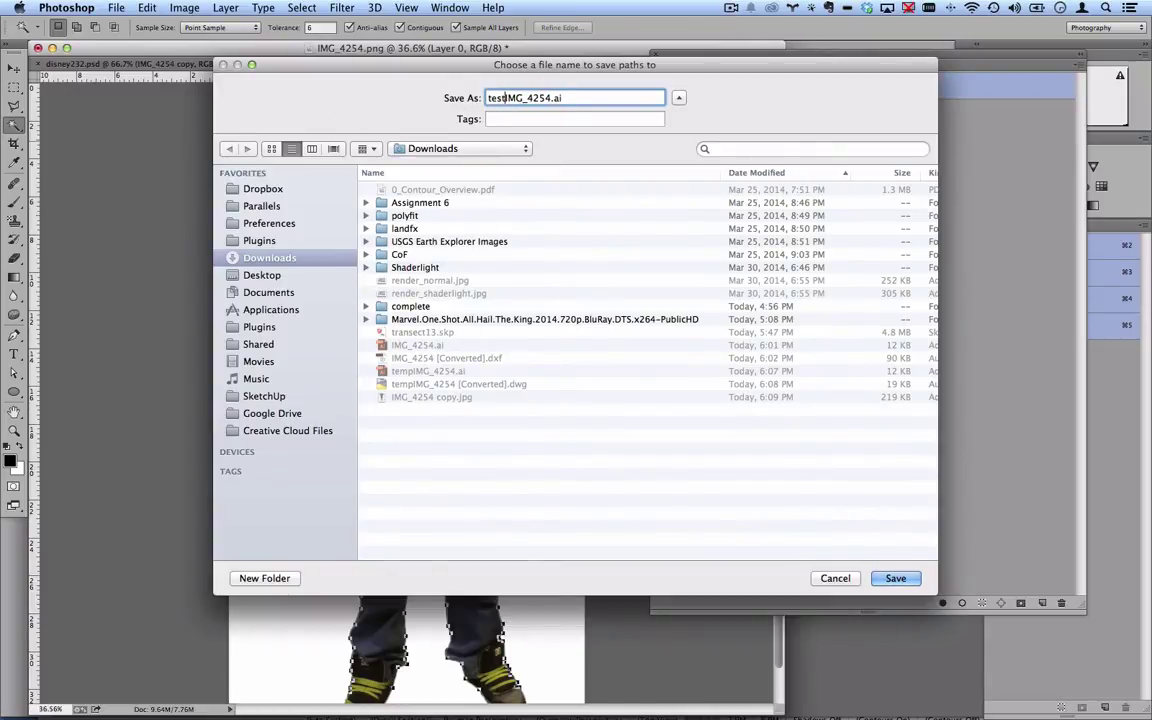
text(mp)
click(916, 580)
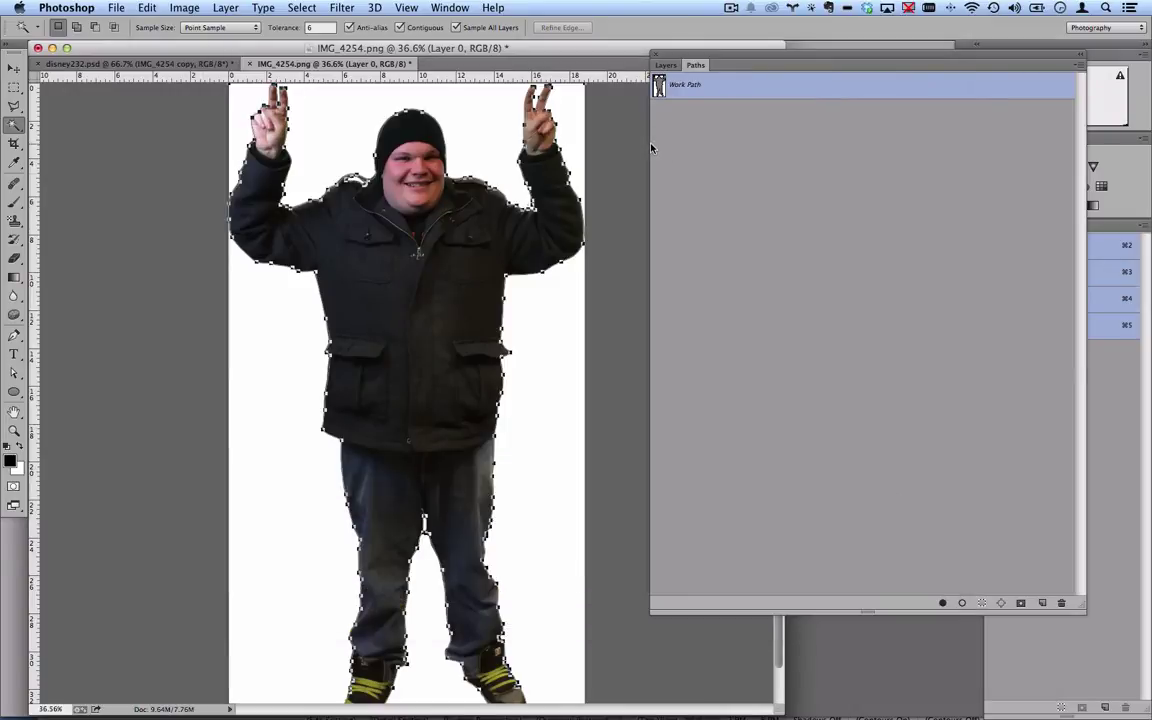
- Open testtempIMG_4254.ai in Illustrator, accepting the artboard conversion settings
key(super+Tab)
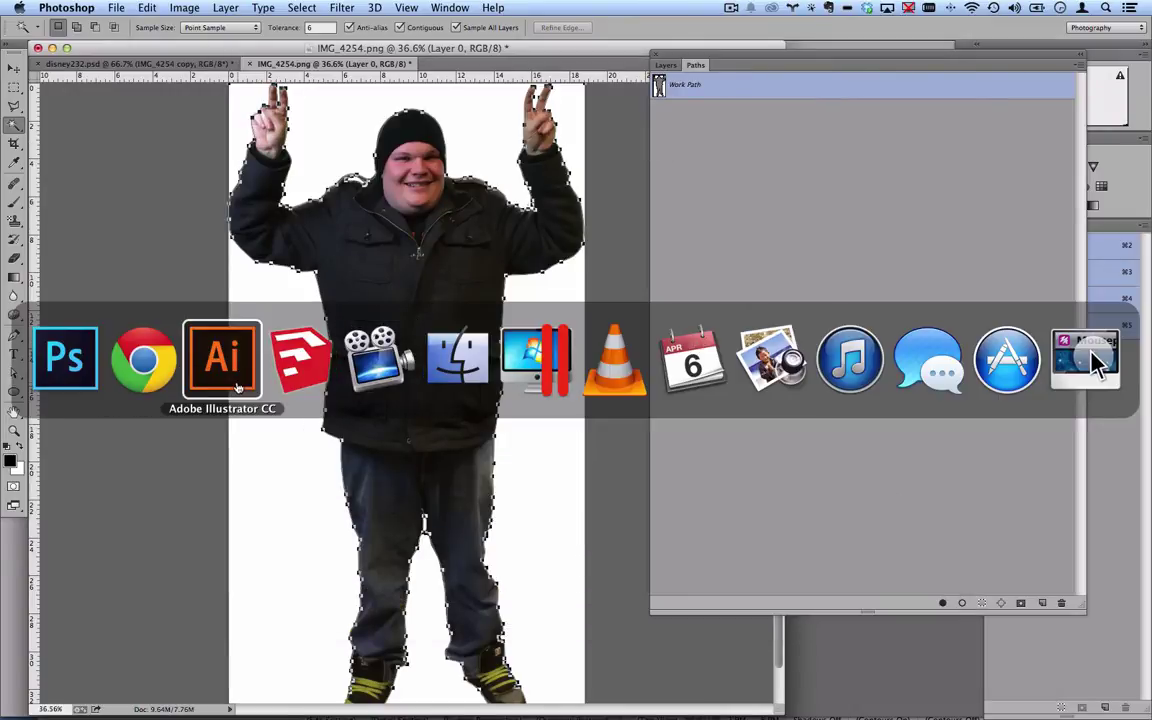
click(235, 380)
click(113, 8)
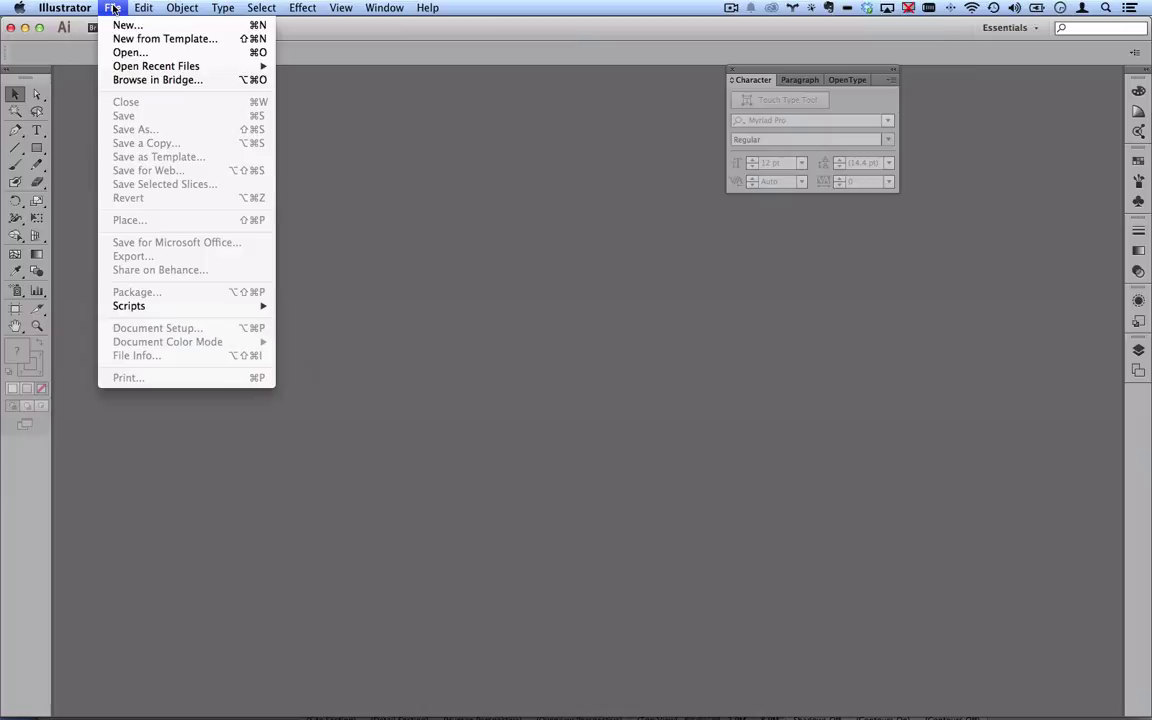
click(120, 51)
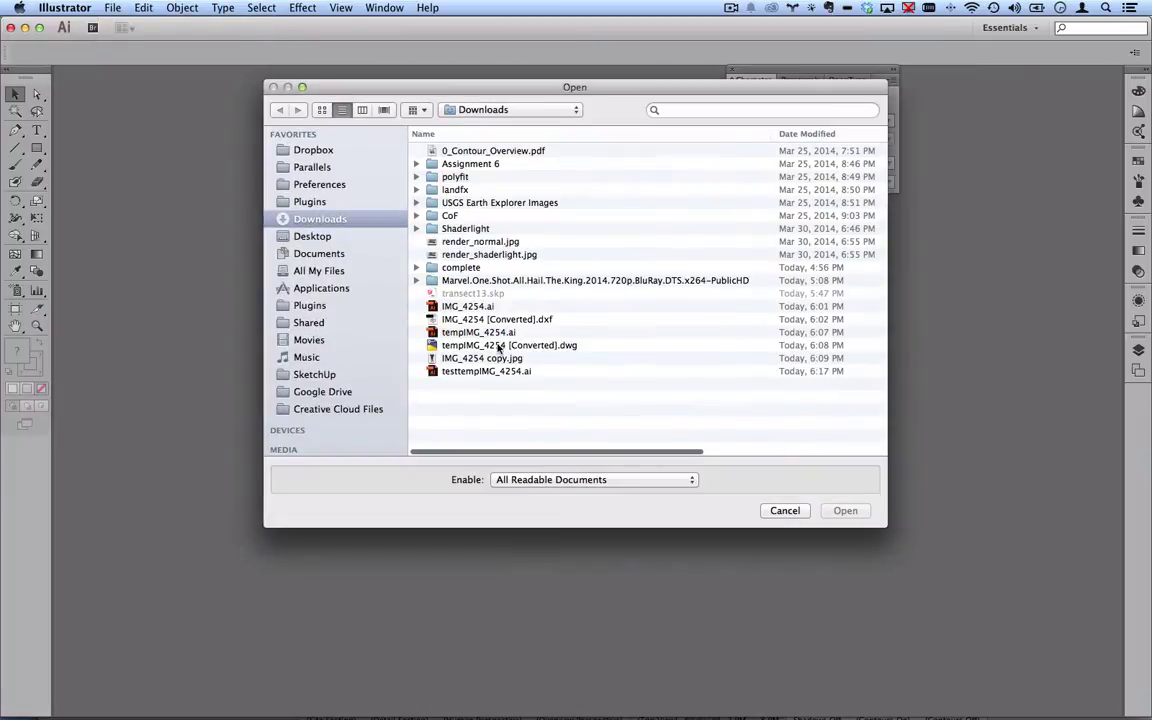
click(495, 371)
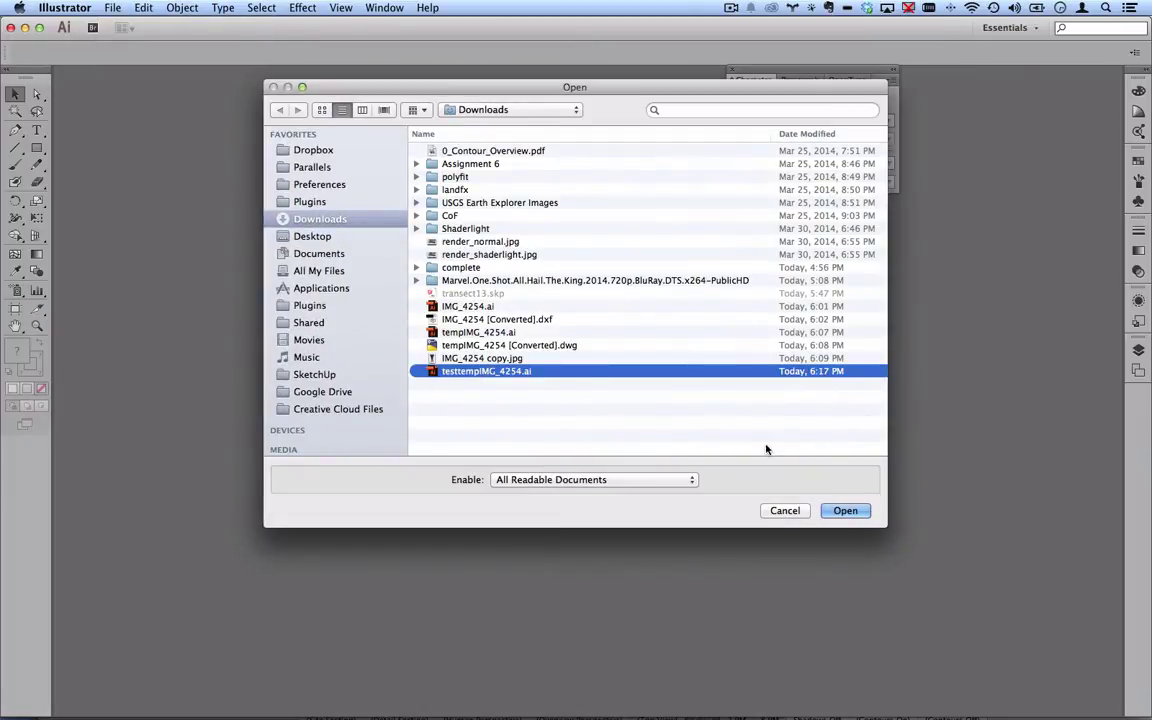
click(845, 510)
click(243, 287)
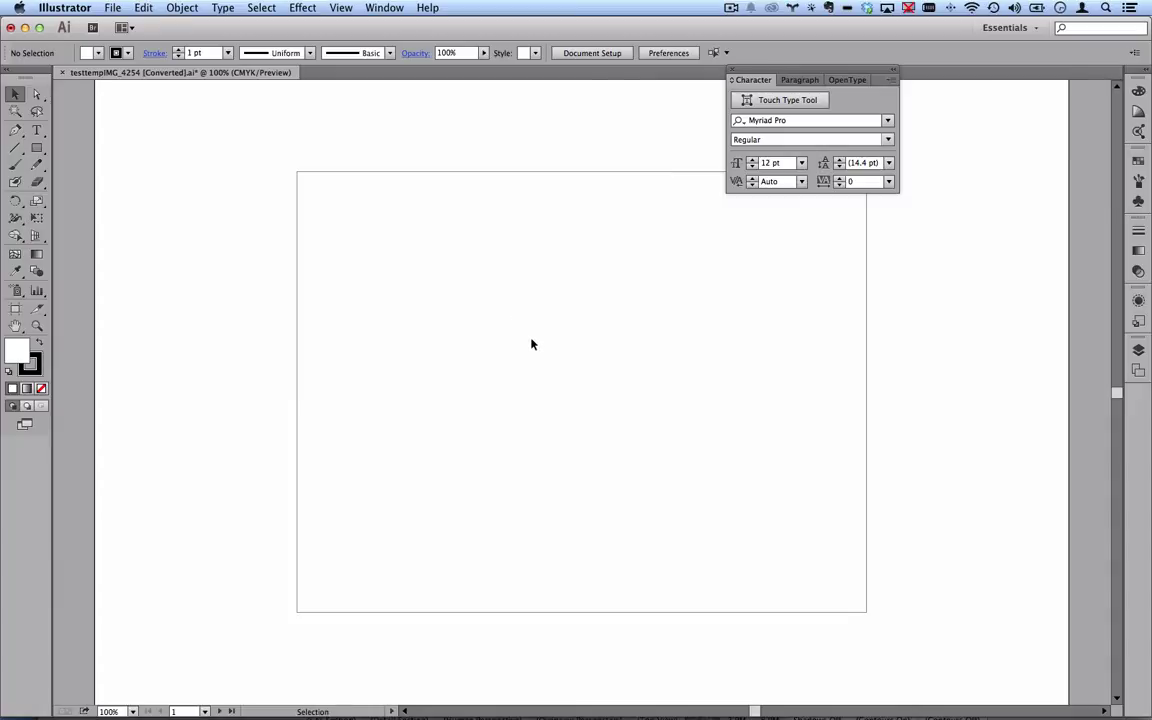
- Select the silhouette path and export it as an AutoCAD Drawing (dwg) file
key(a)
key(v)
click(532, 345)
key(super+minus)
key(super+minus)
key(super+minus)
key(super+minus)
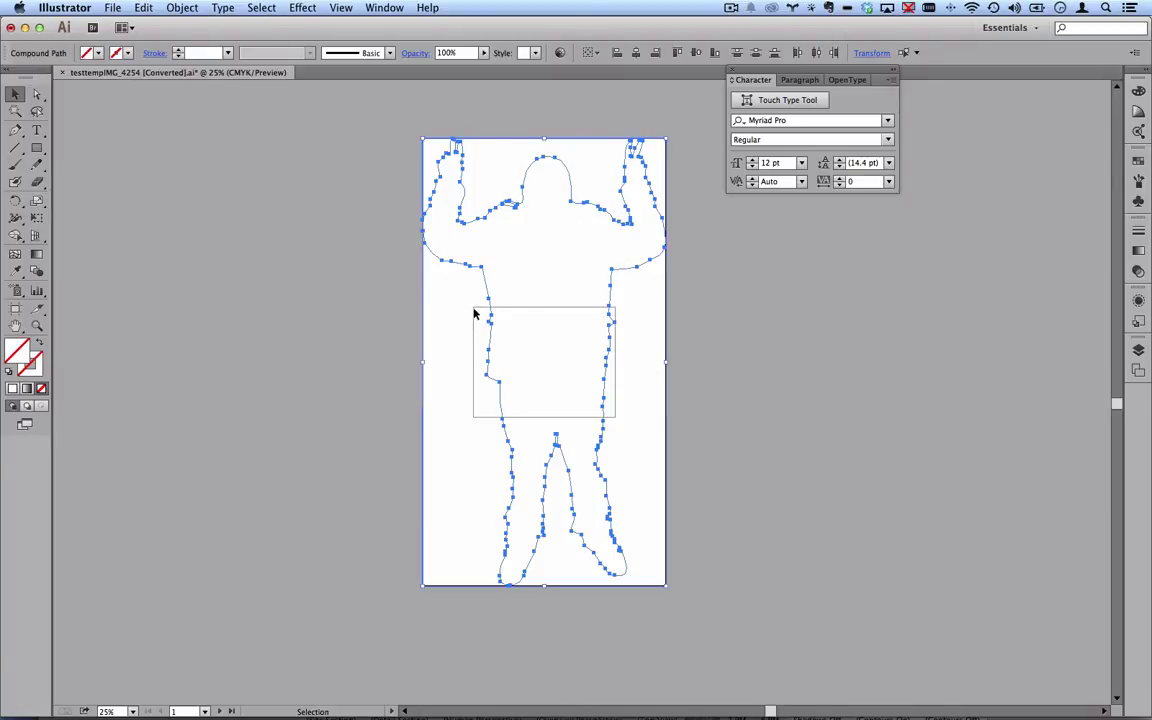
click(110, 8)
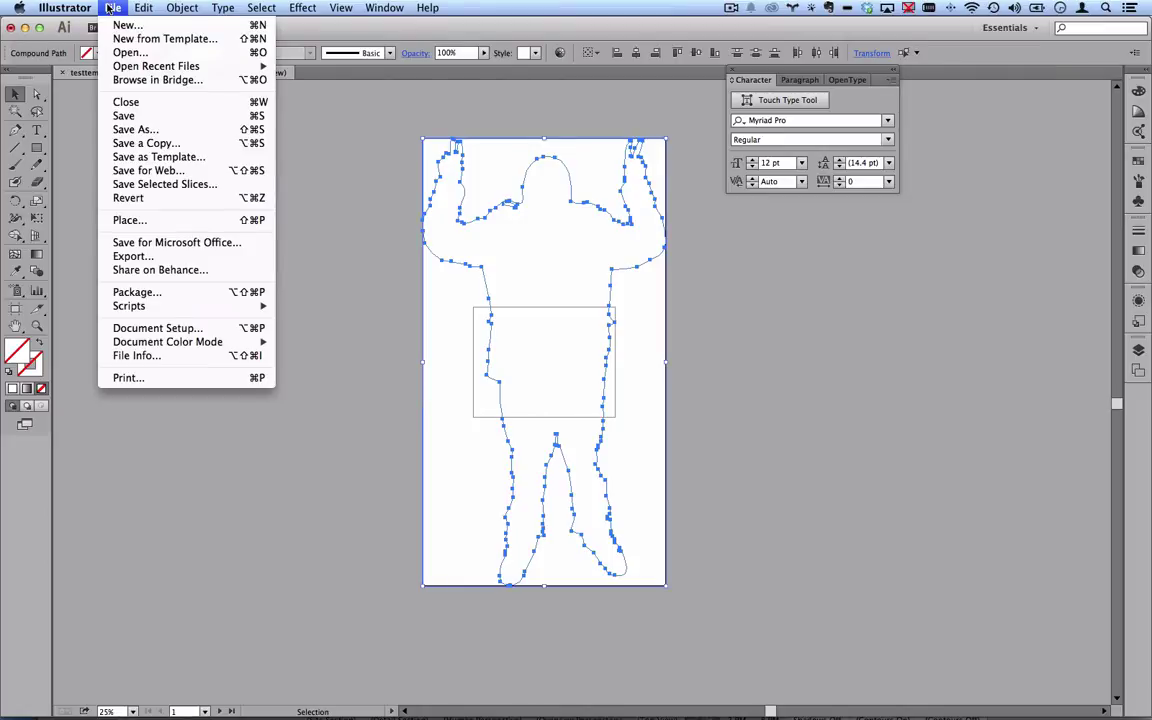
click(195, 258)
click(635, 437)
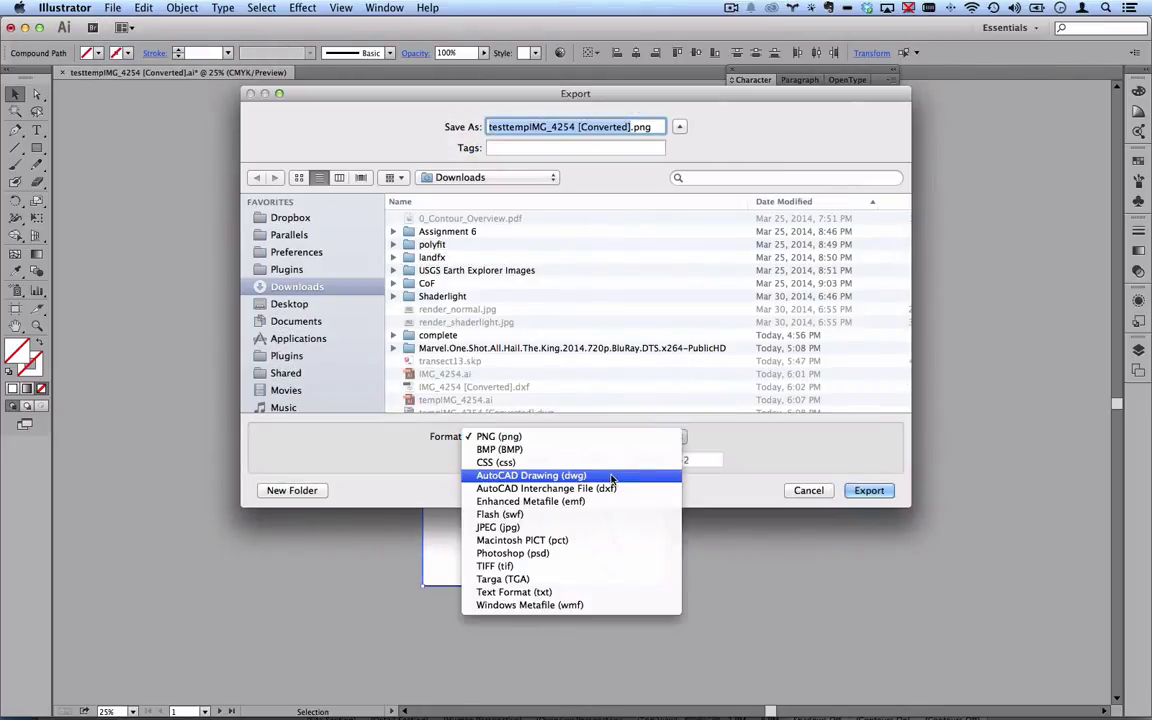
click(605, 476)
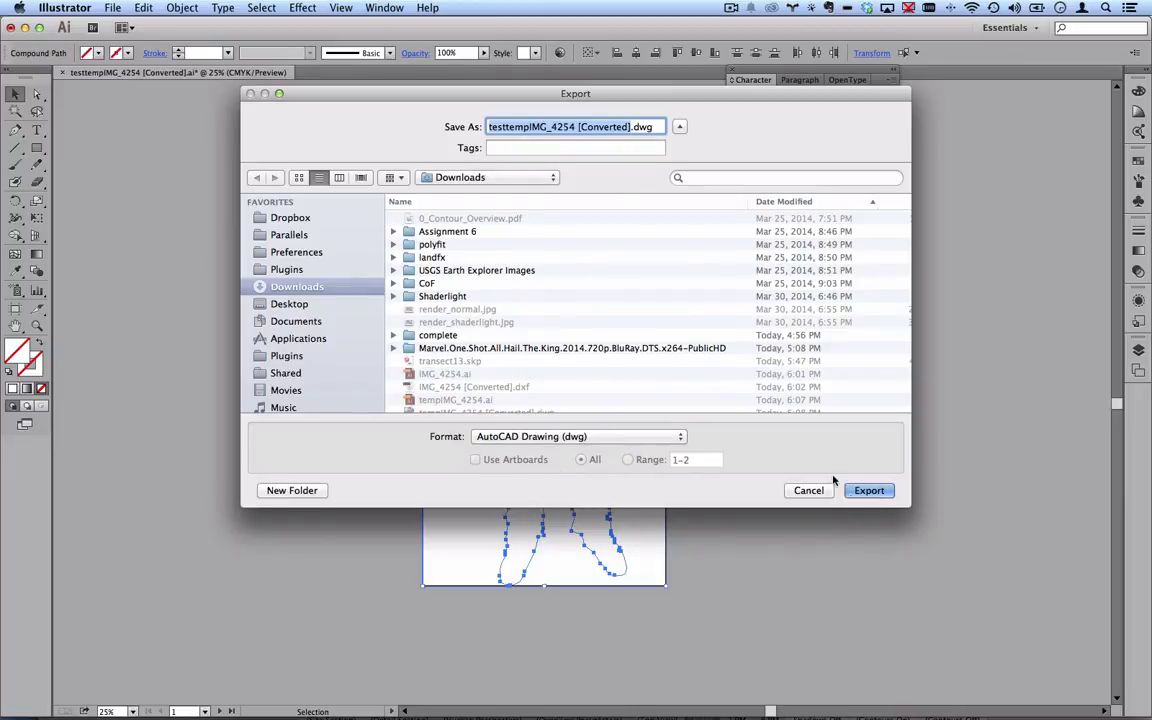
click(869, 491)
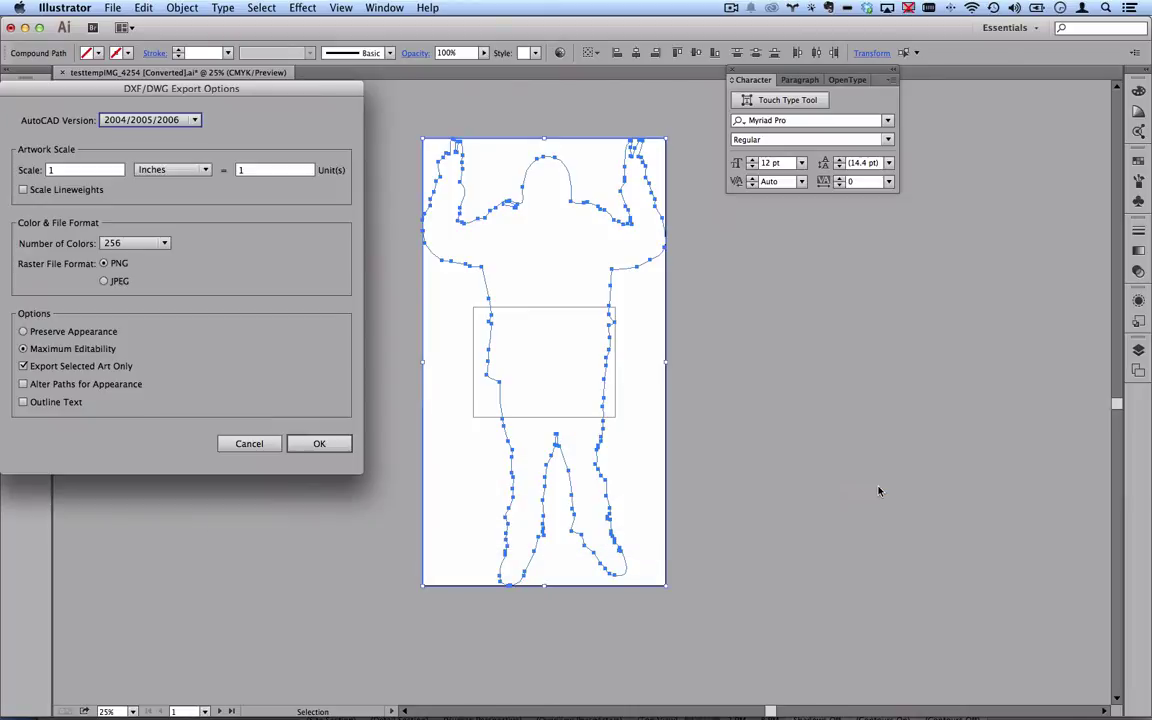
click(322, 443)
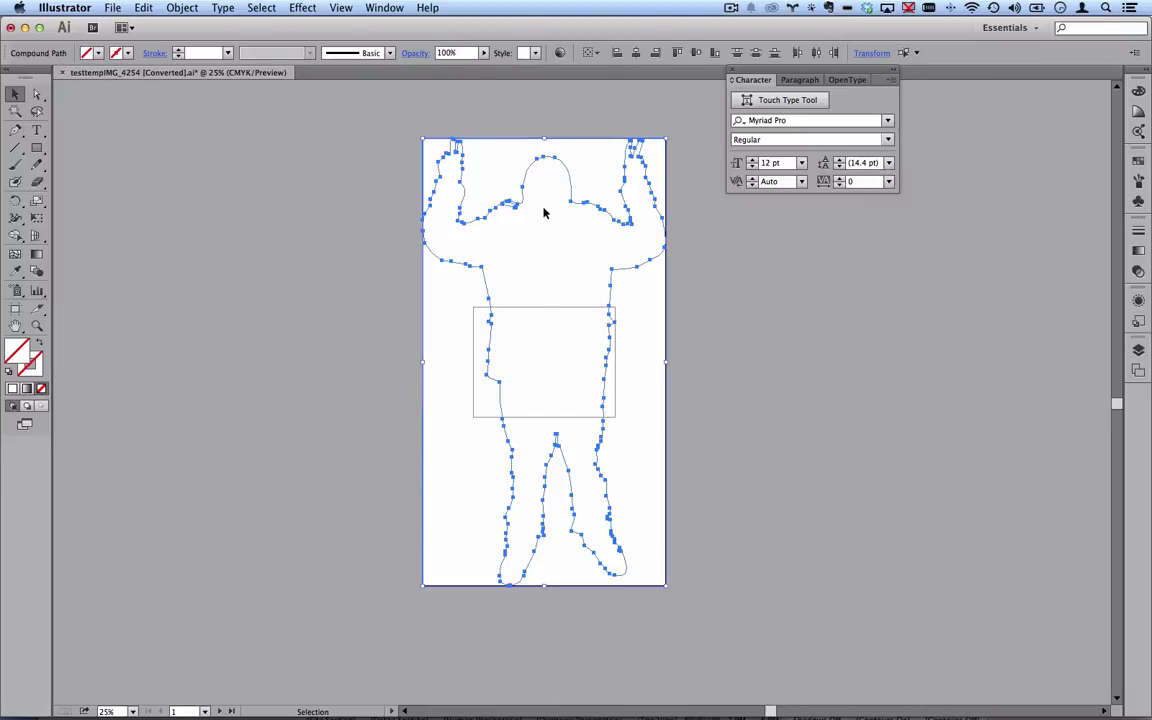
key(super+Tab)
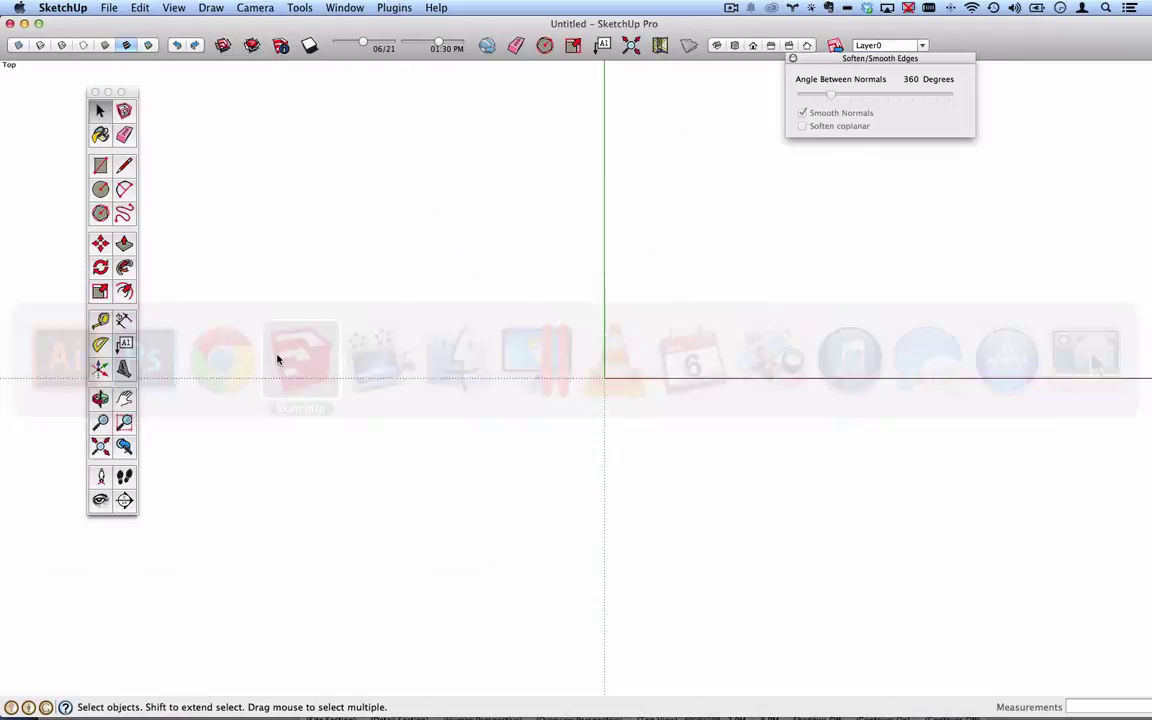
- Import testtempIMG_4254 [Converted].dwg as an AutoCAD file into the Untitled model
click(106, 8)
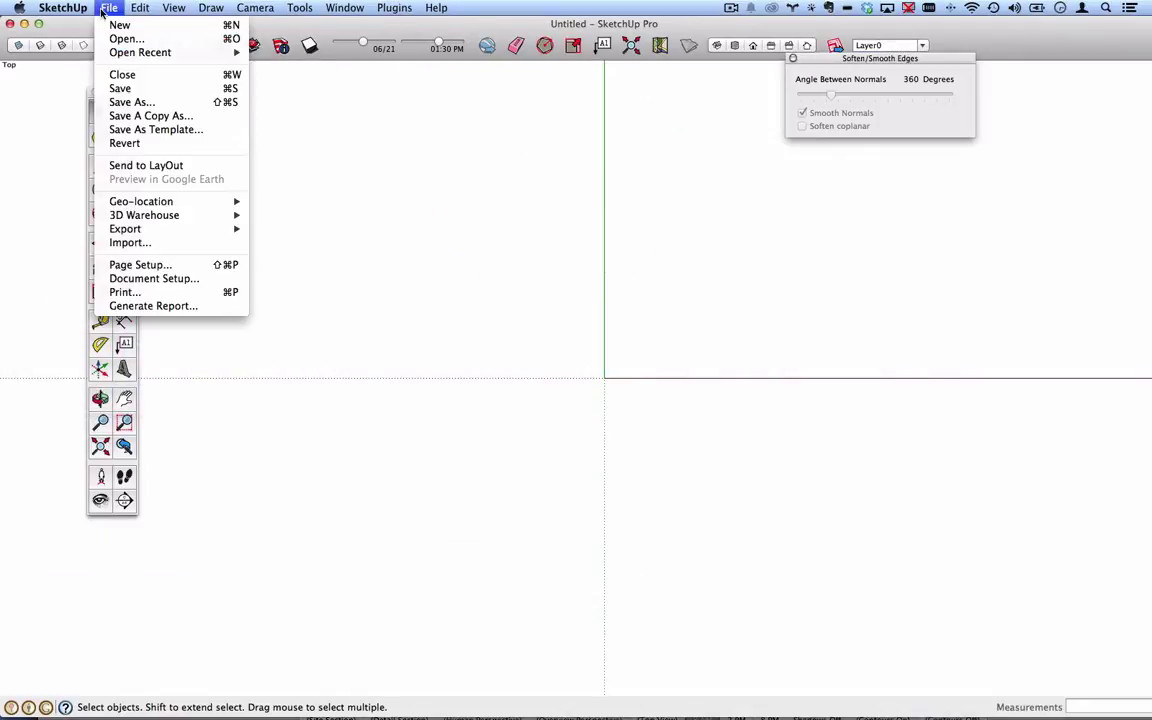
click(163, 242)
click(560, 457)
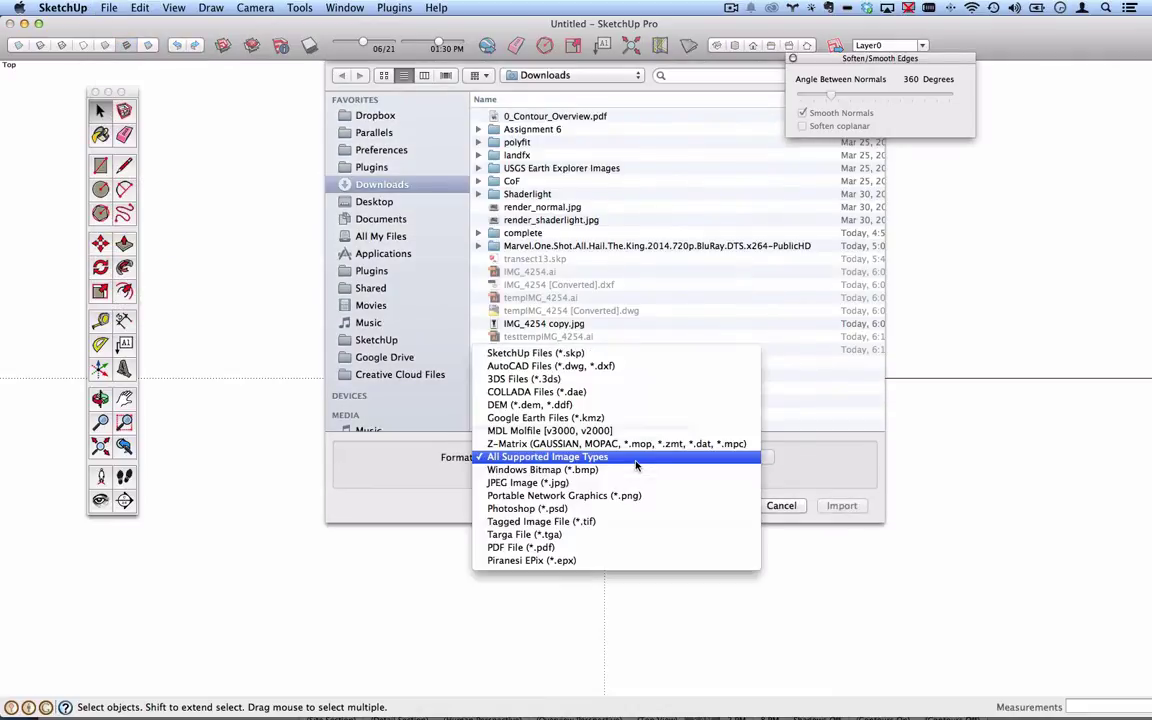
click(581, 366)
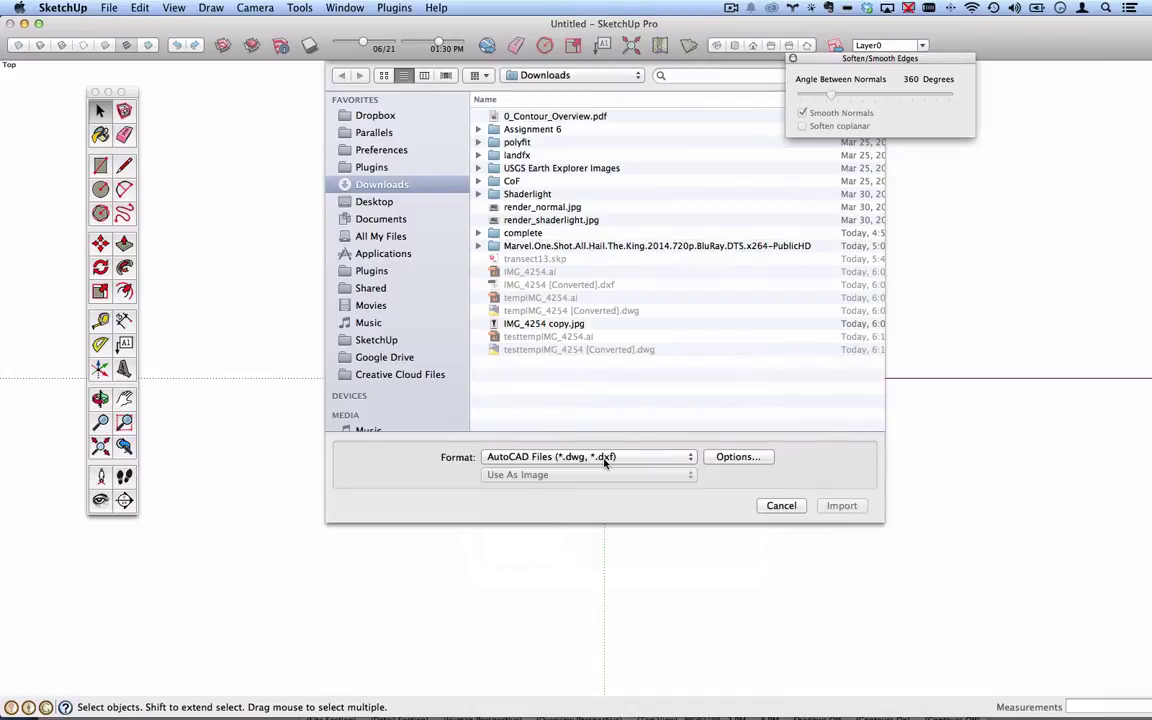
click(623, 350)
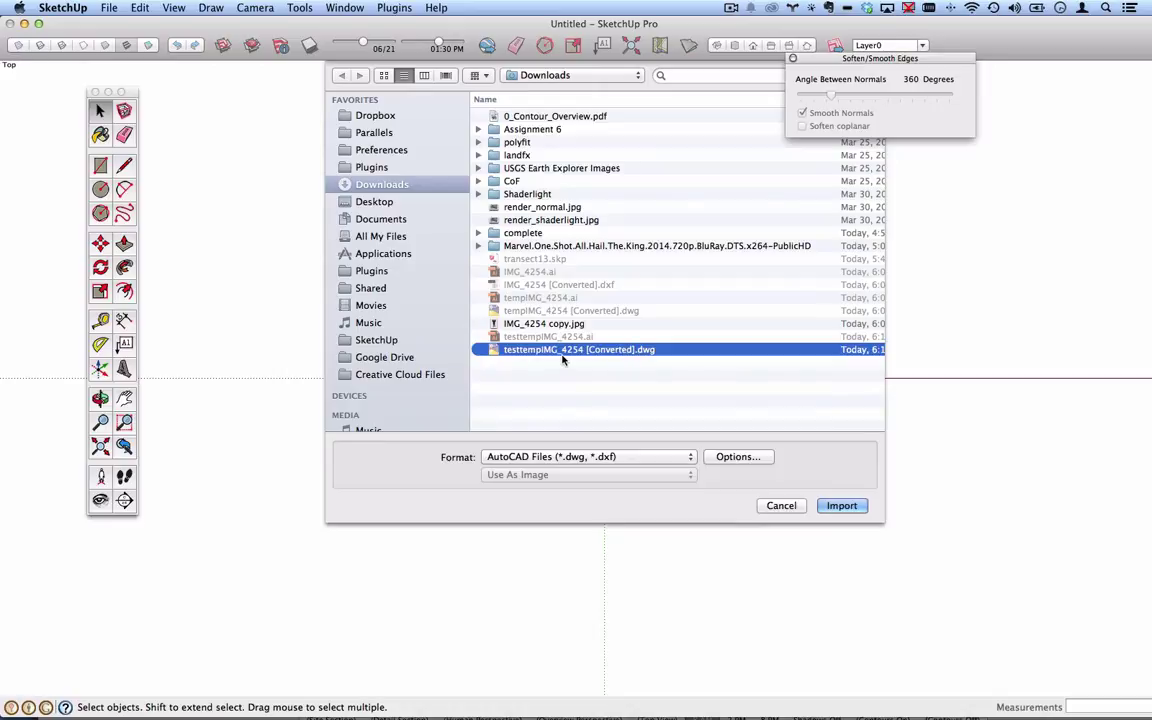
click(843, 506)
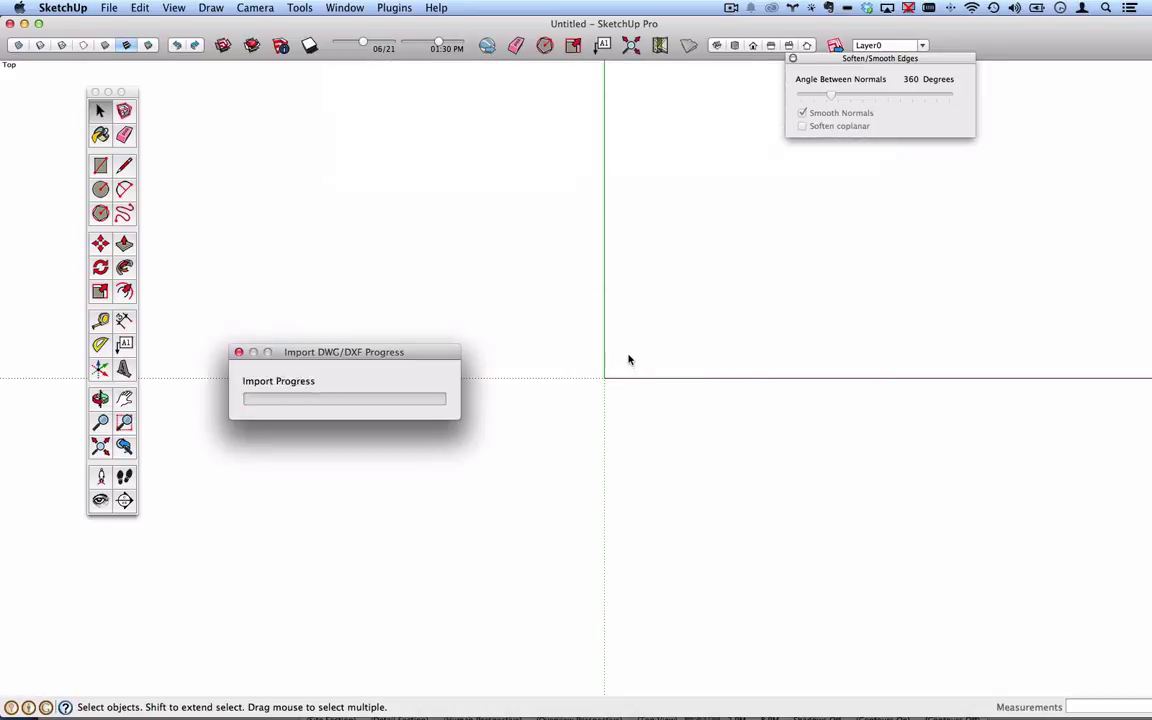
click(650, 360)
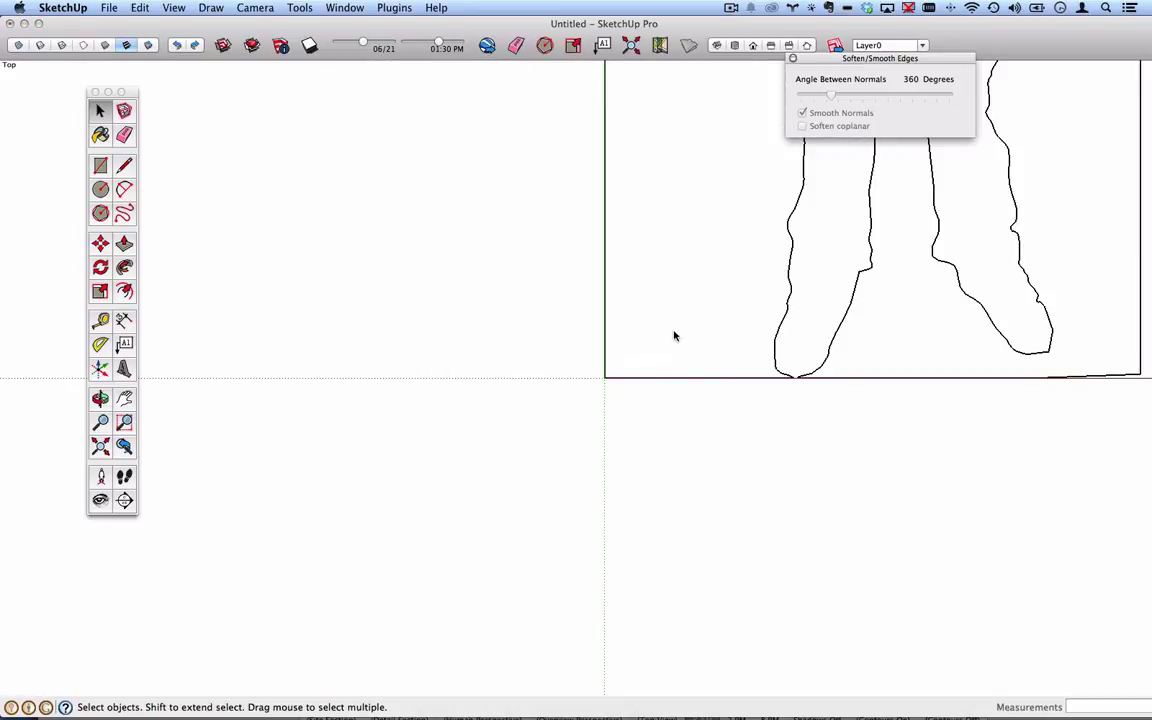
- Tape-measure the figure from feet to head and resize the whole model to 5'4"
scroll(770, 331, down, 3)
shift+middle_drag(861, 284, 655, 481)
drag(655, 481, 442, 354)
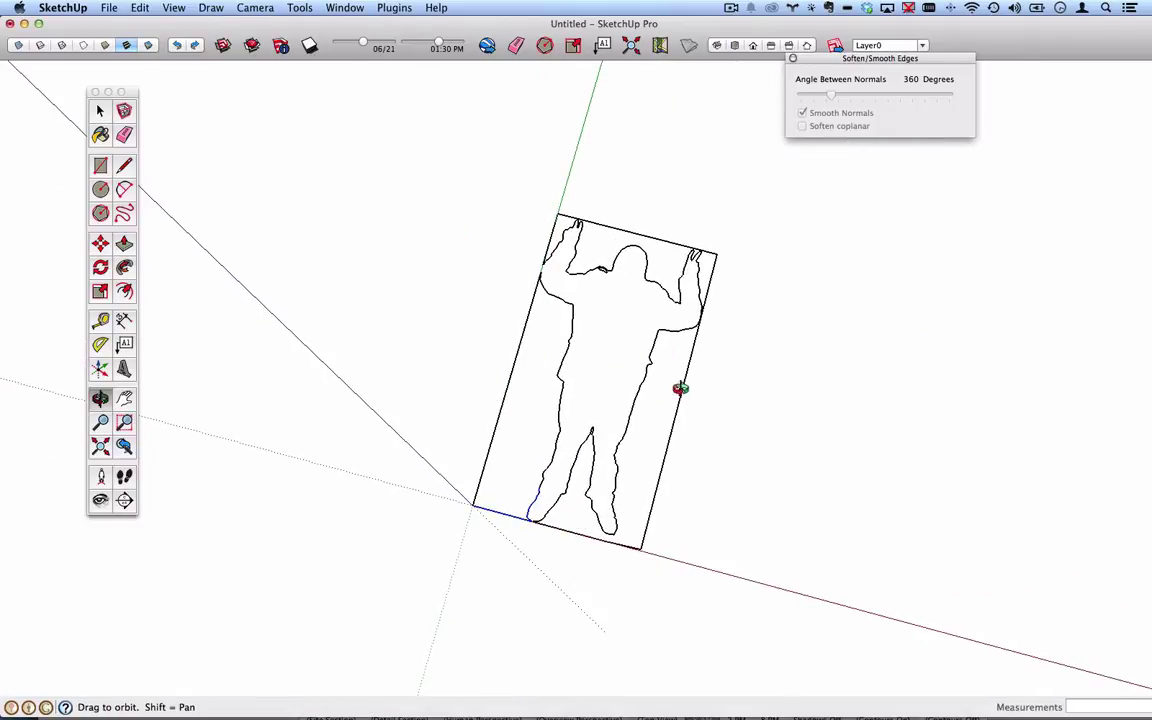
drag(613, 351, 541, 428)
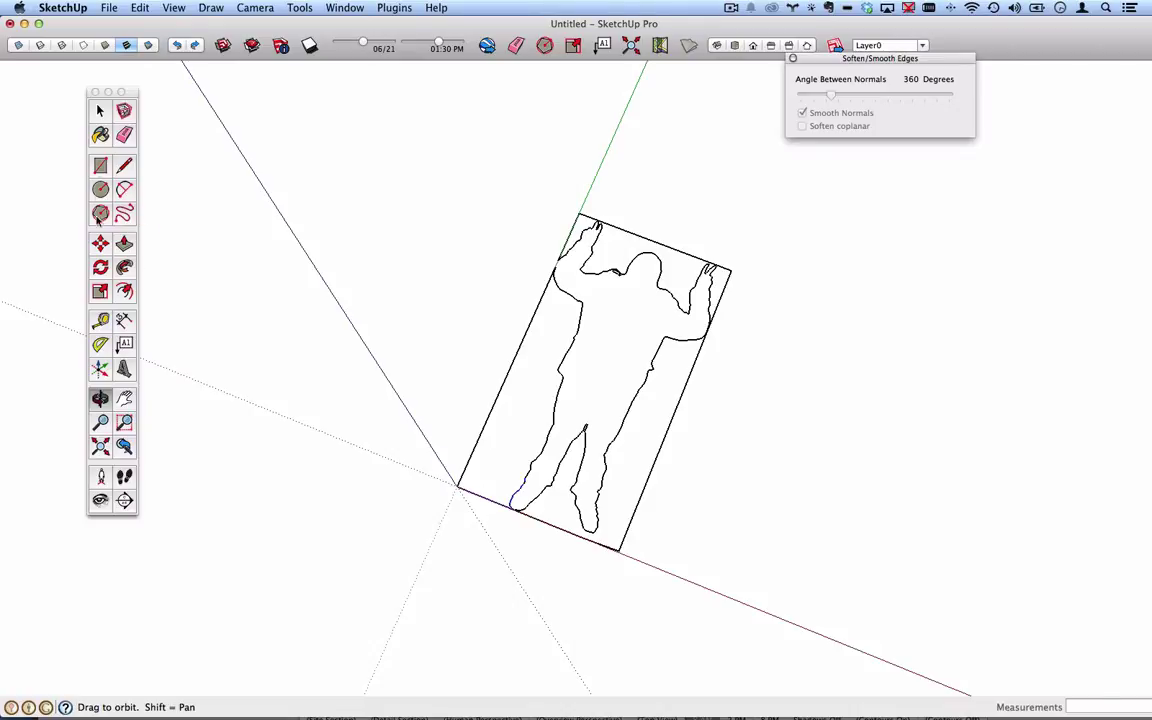
click(100, 320)
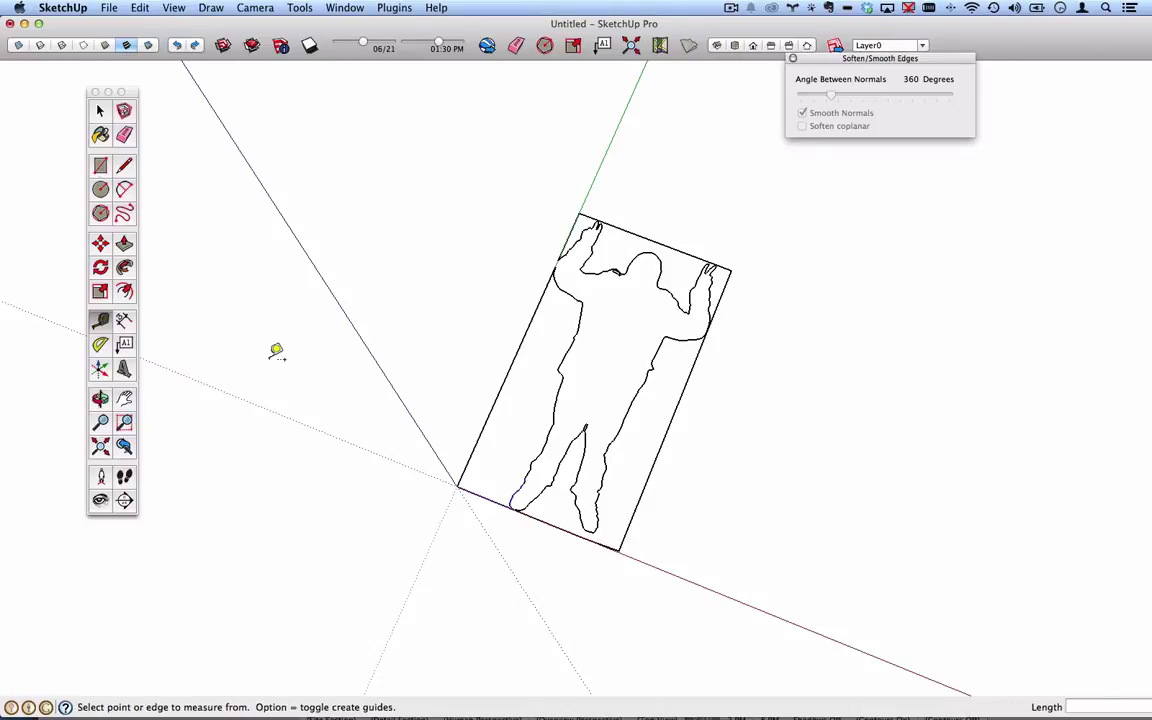
click(515, 509)
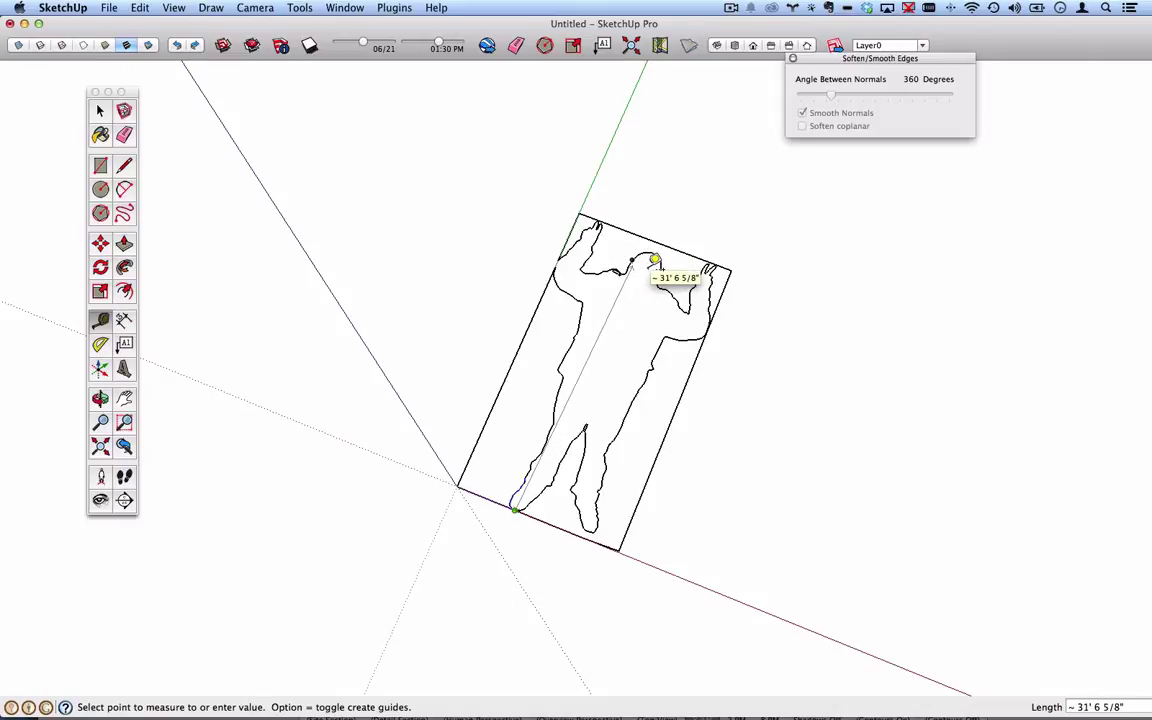
scroll(655, 261, up, 3)
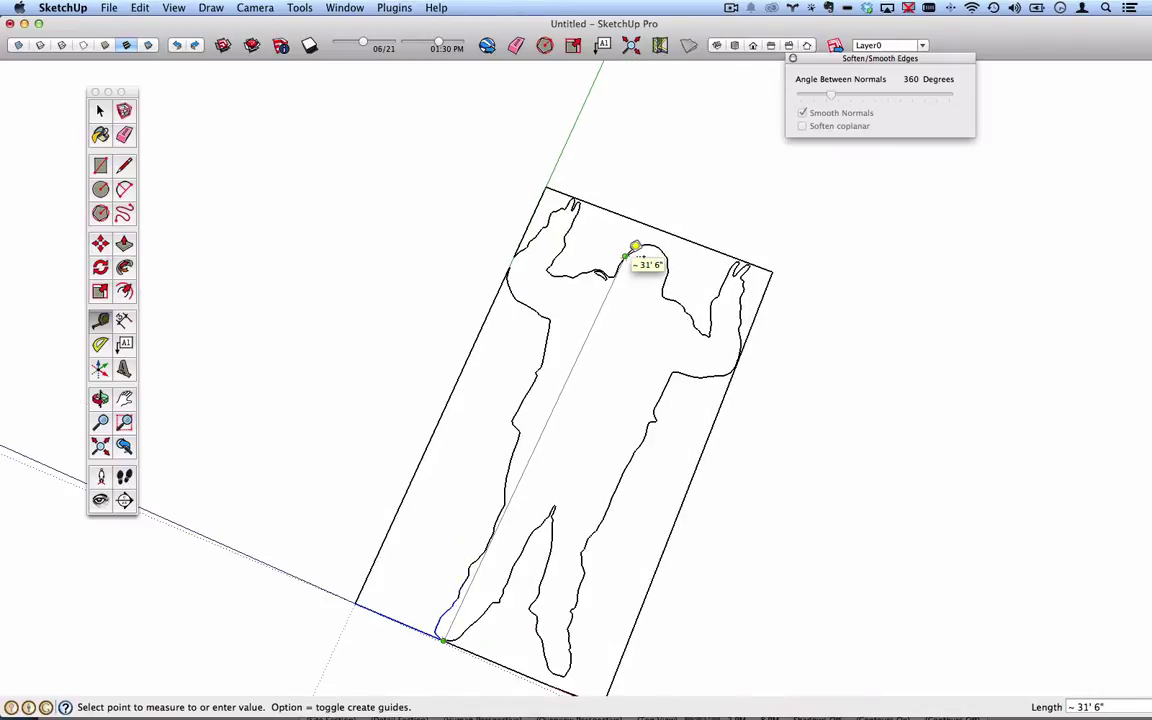
click(636, 247)
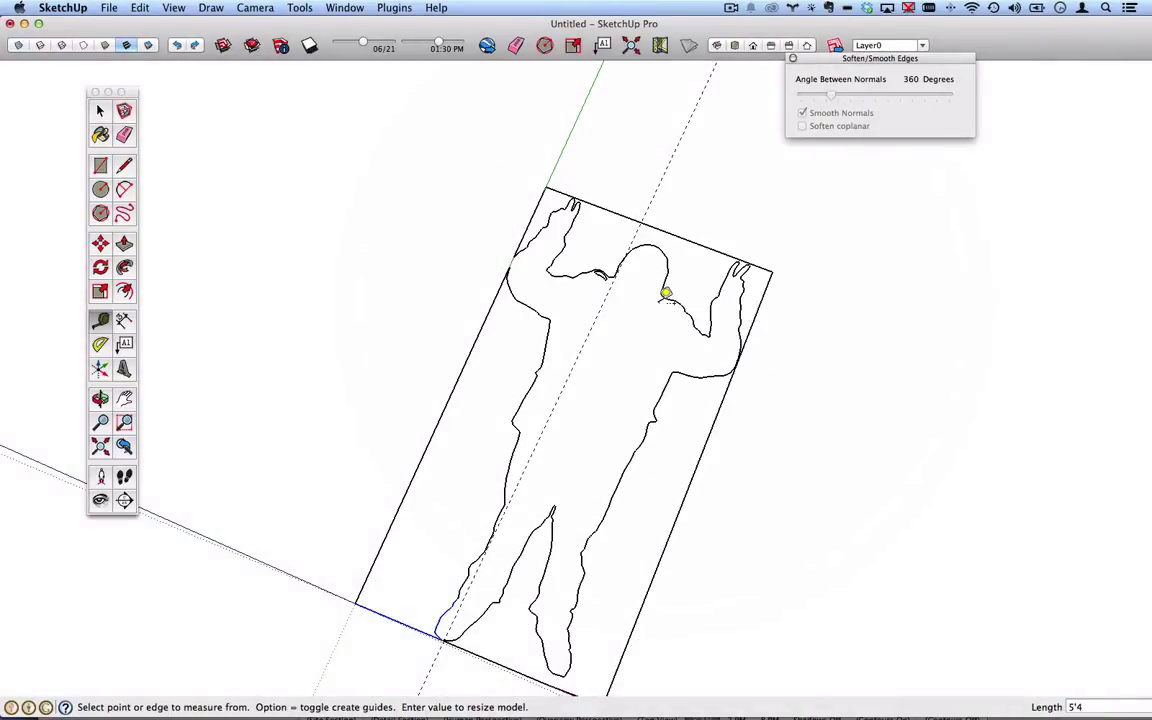
key(Return)
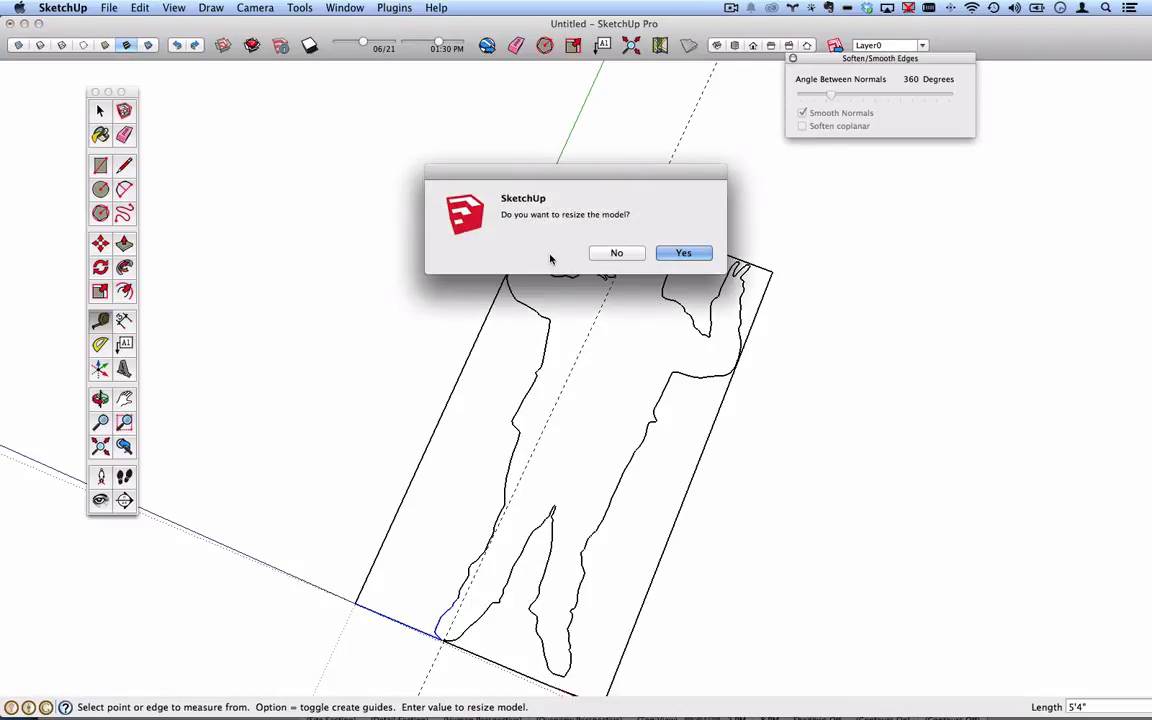
click(683, 253)
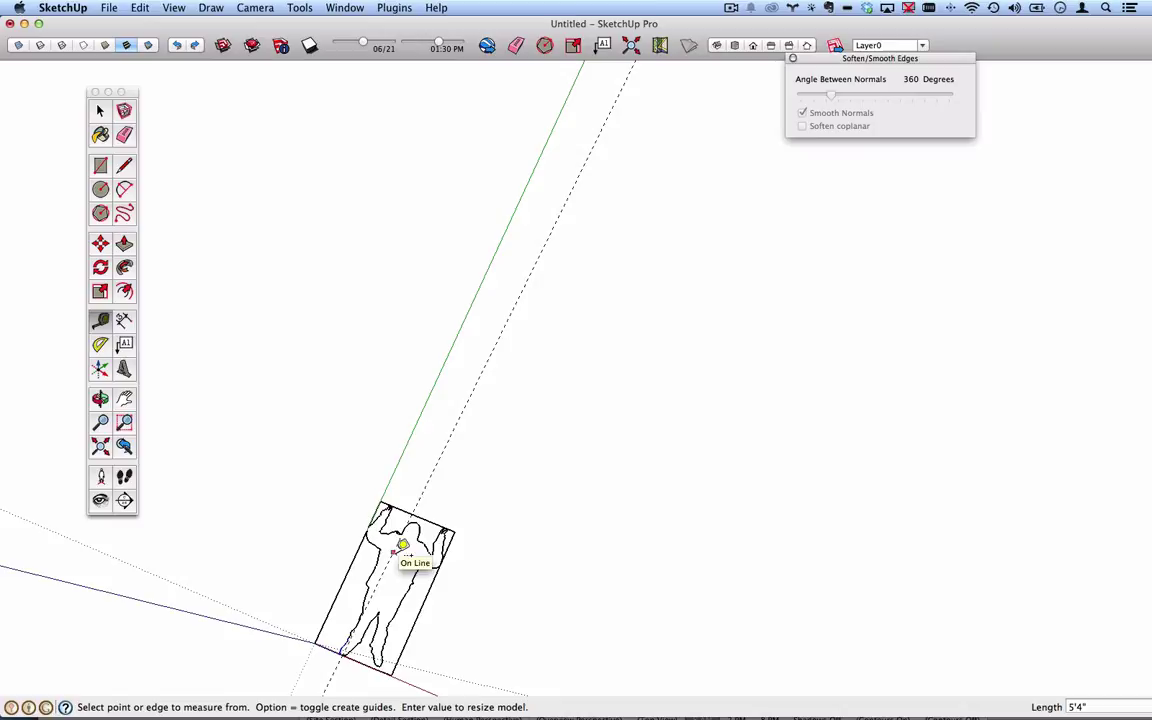
- Erase the measuring guide from the figure outline
click(121, 130)
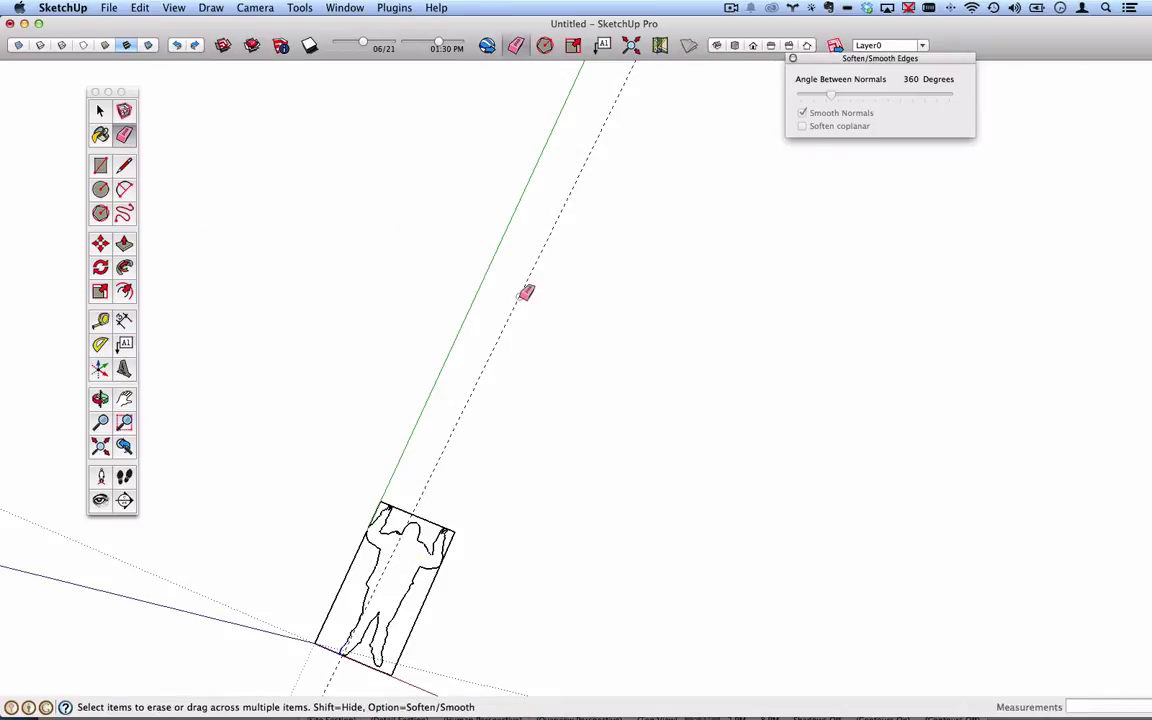
key(h)
drag(375, 500, 452, 415)
scroll(452, 415, up, 3)
key(e)
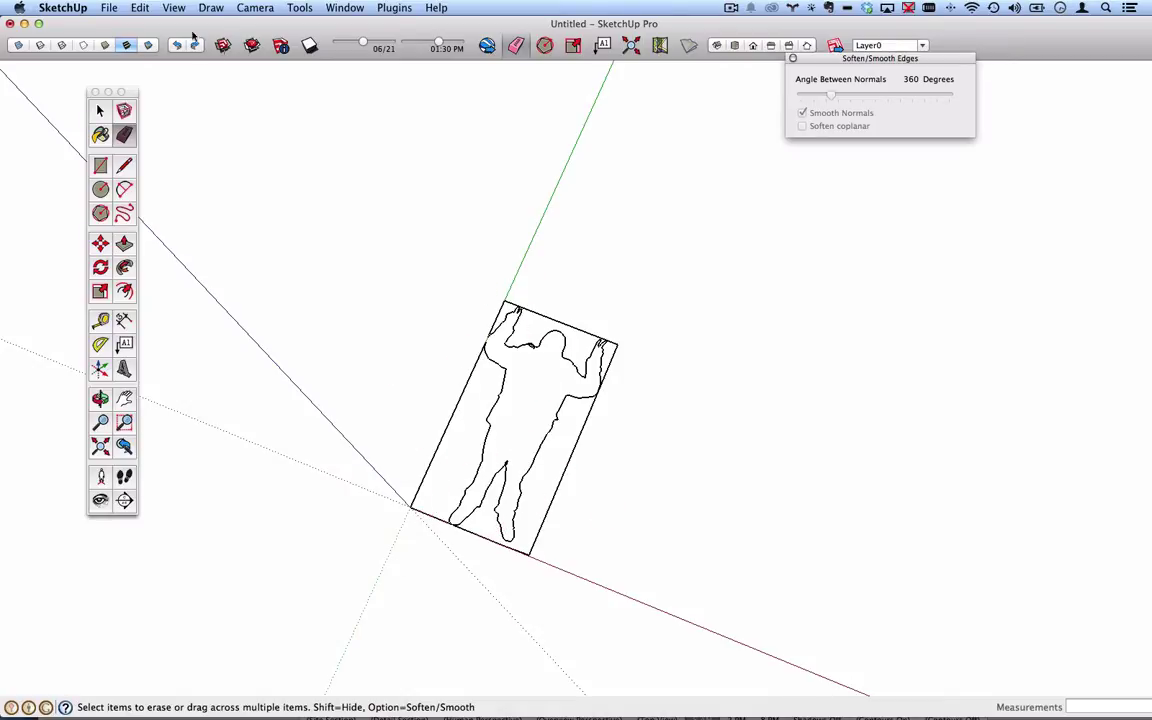
click(108, 7)
key(super+Tab)
key(super+Tab)
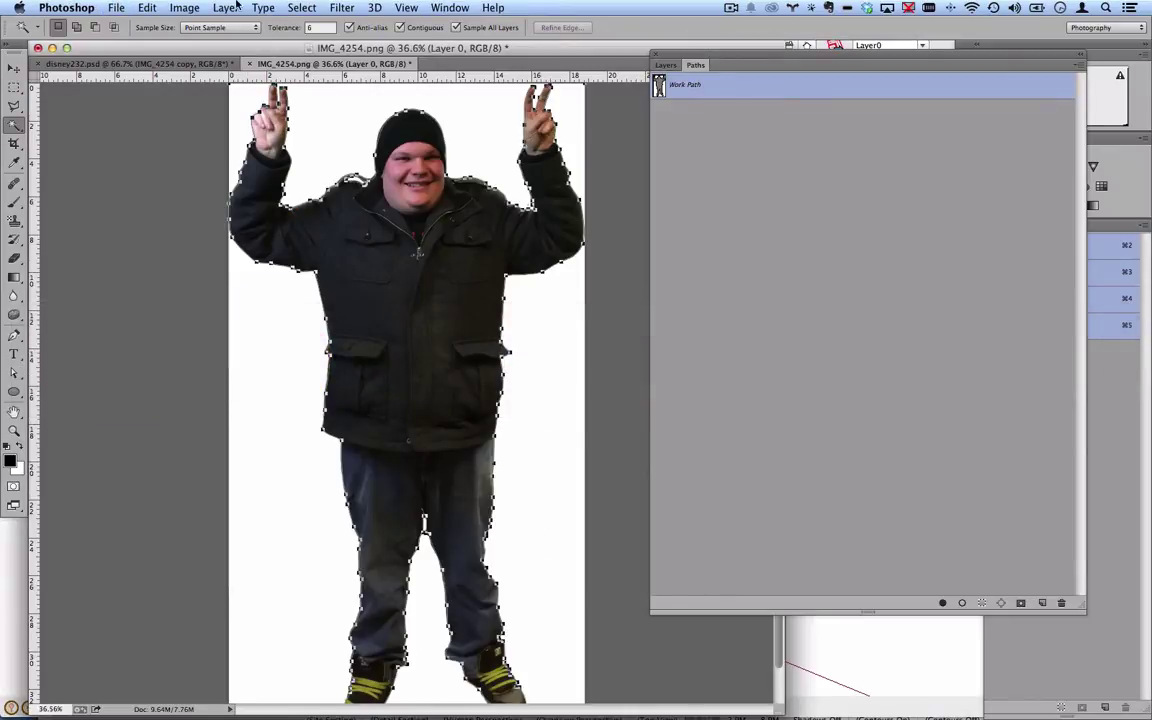
- Save the image as JPEG testtempIMG_4254 copy.jpg in Downloads with default quality
click(116, 7)
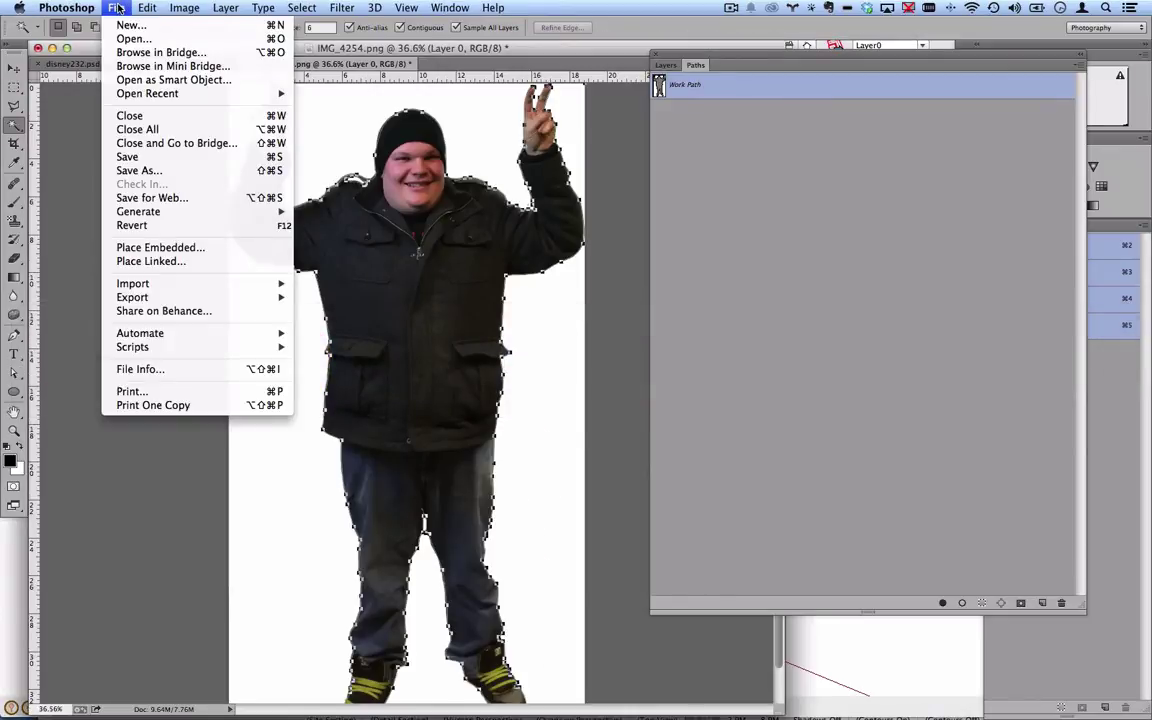
click(148, 172)
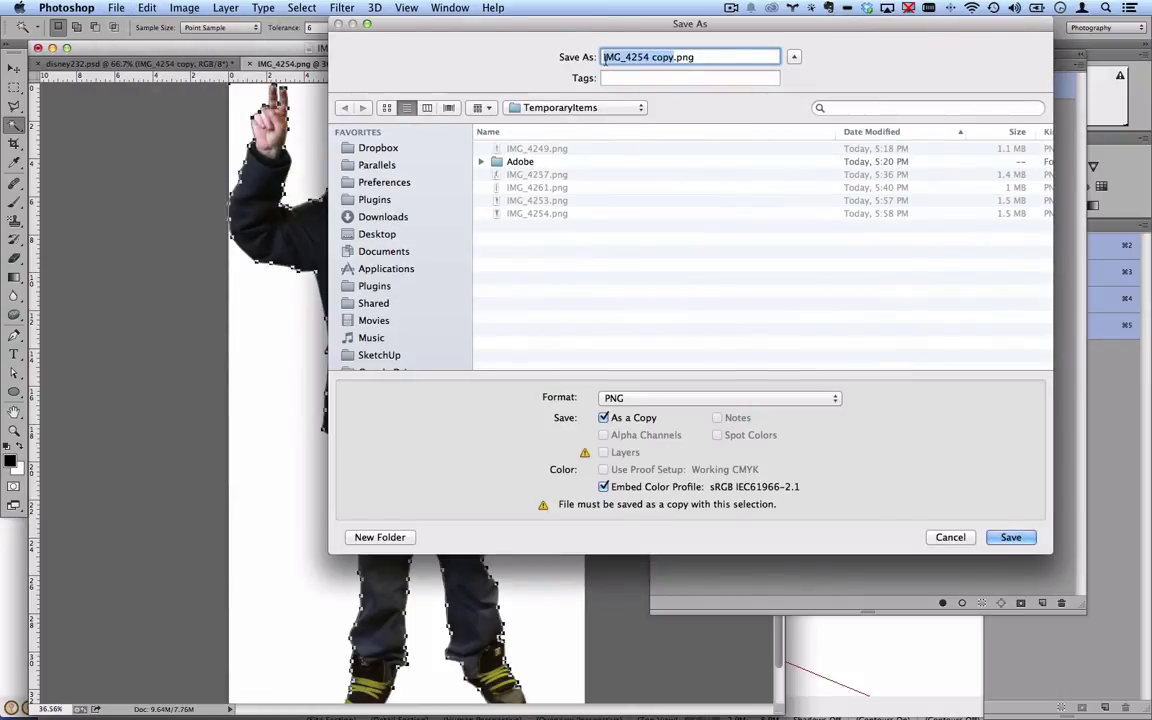
click(602, 57)
text(testtemp)
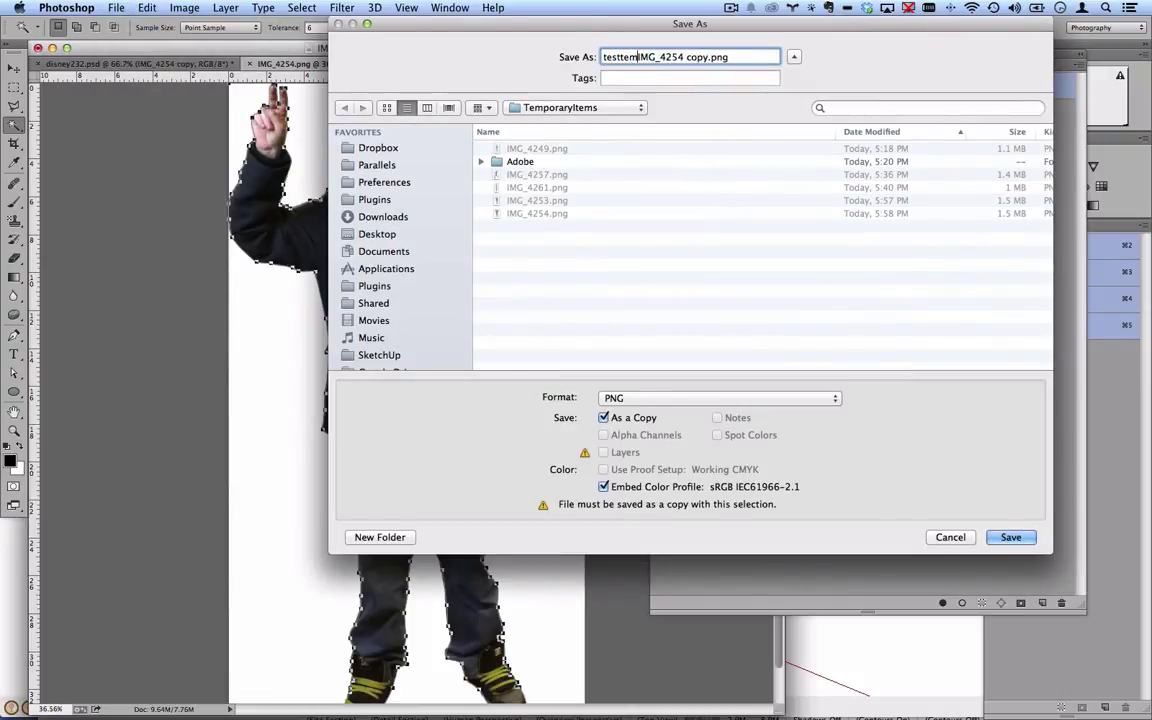
click(375, 199)
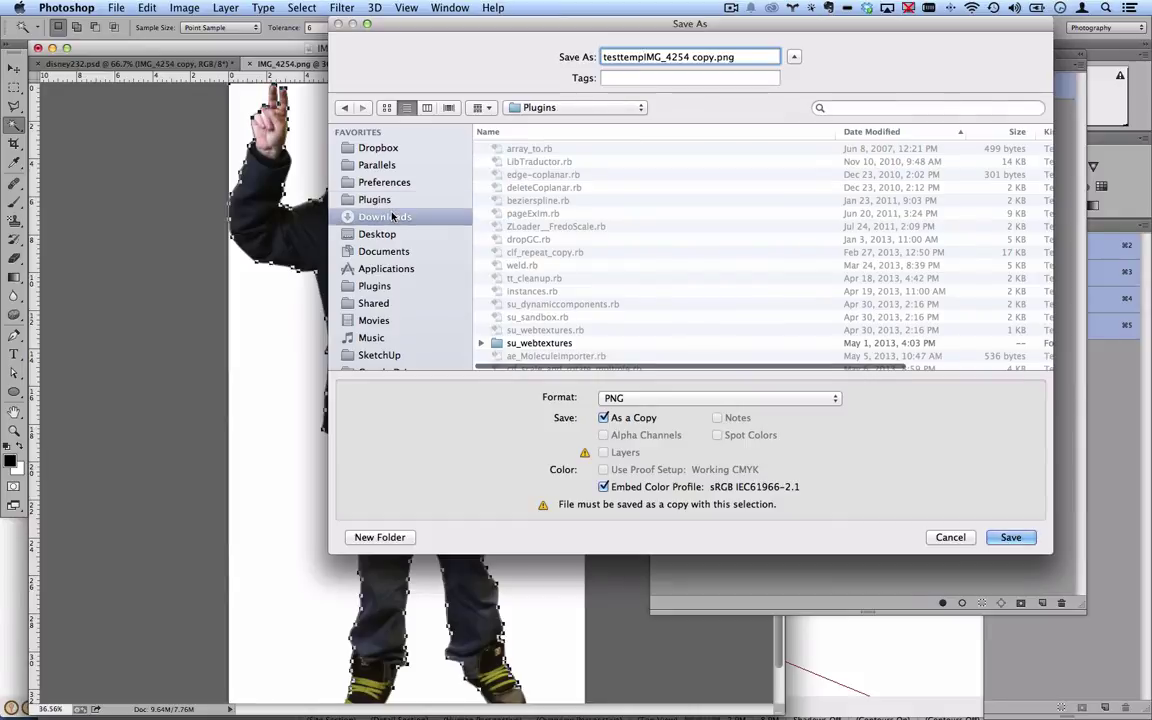
click(383, 216)
click(653, 397)
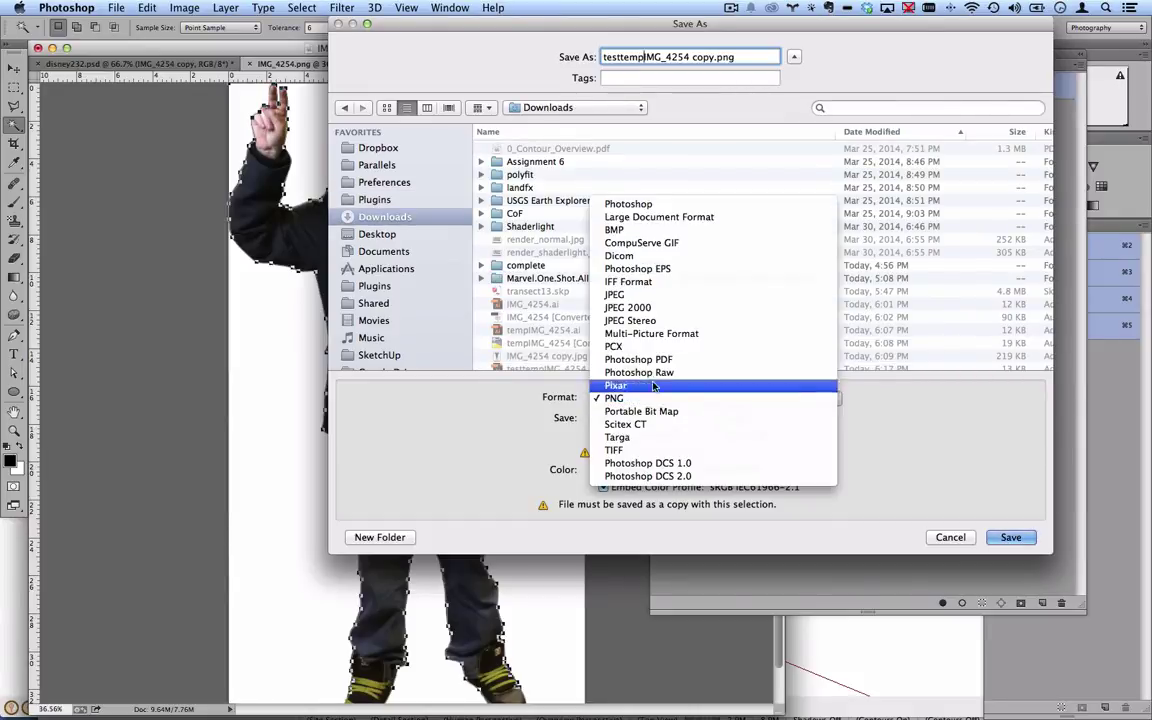
click(661, 296)
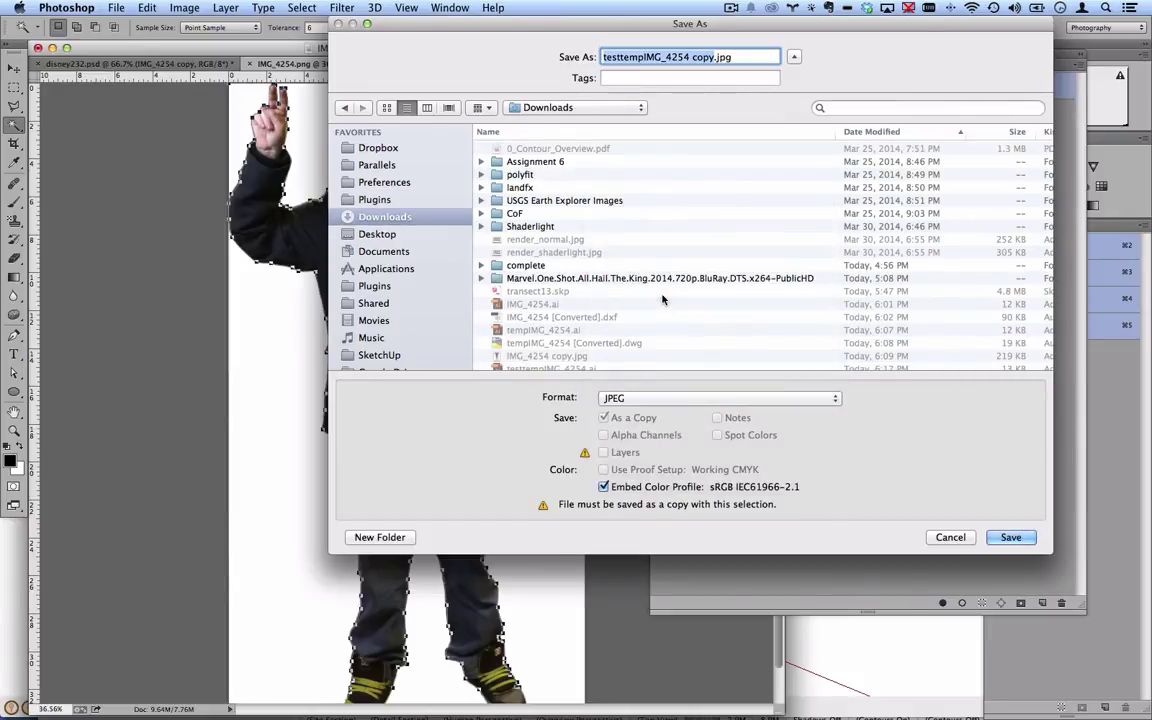
click(1012, 538)
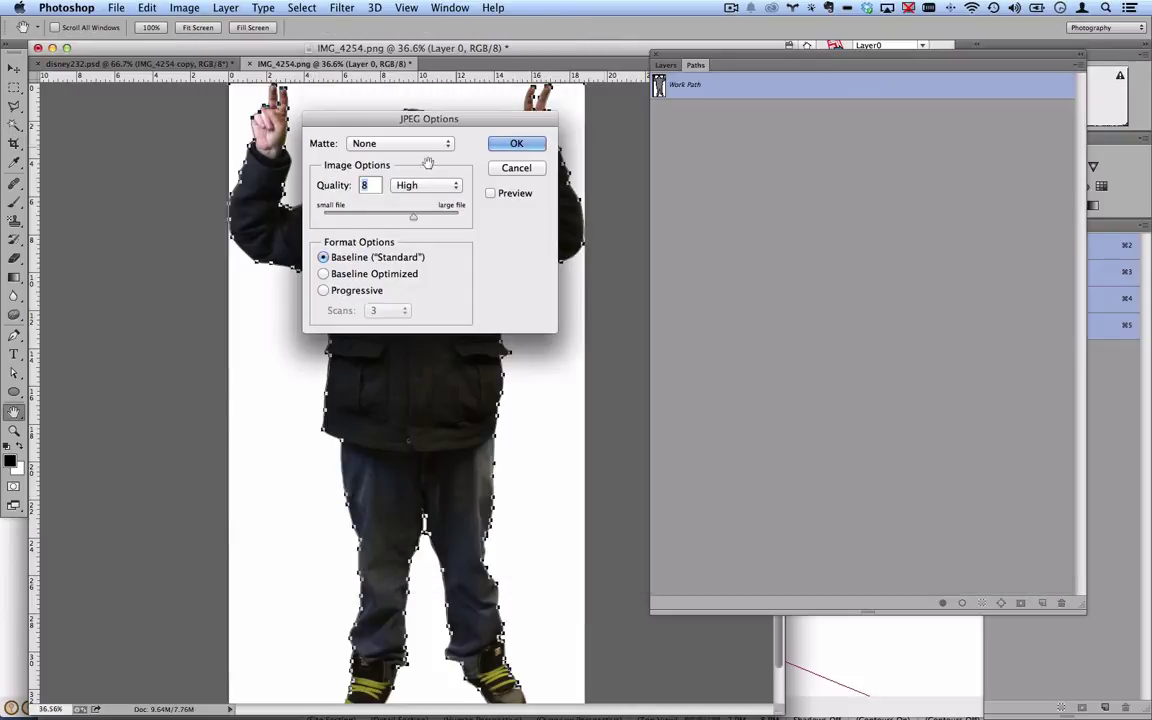
click(519, 146)
key(super+Tab)
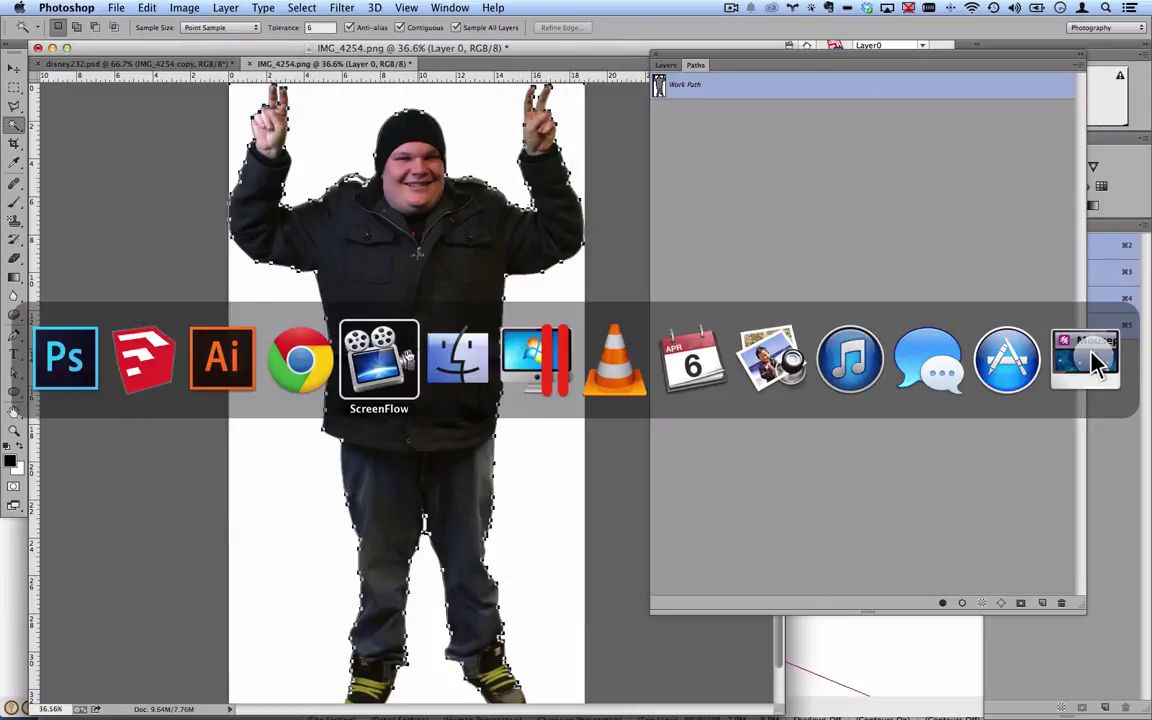
- Import testtempIMG_4254 copy.jpg into SketchUp as a plain image
key(super+shift+Tab)
key(super+shift+Tab)
key(super+shift+Tab)
click(112, 7)
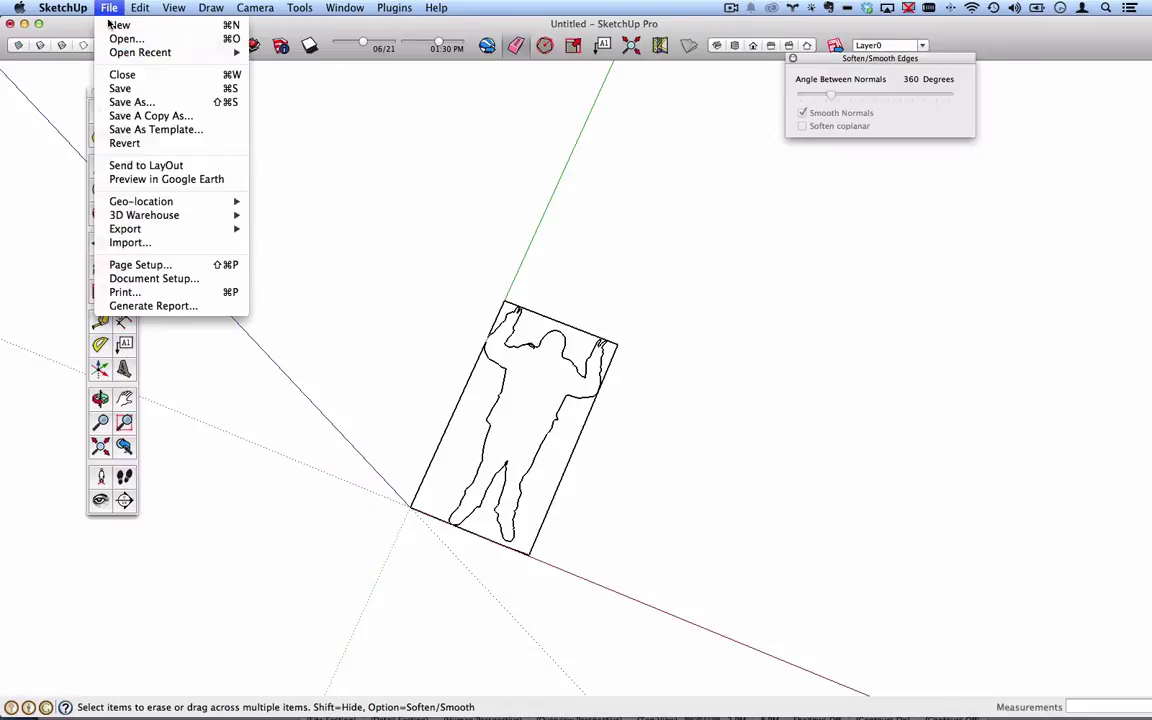
click(128, 243)
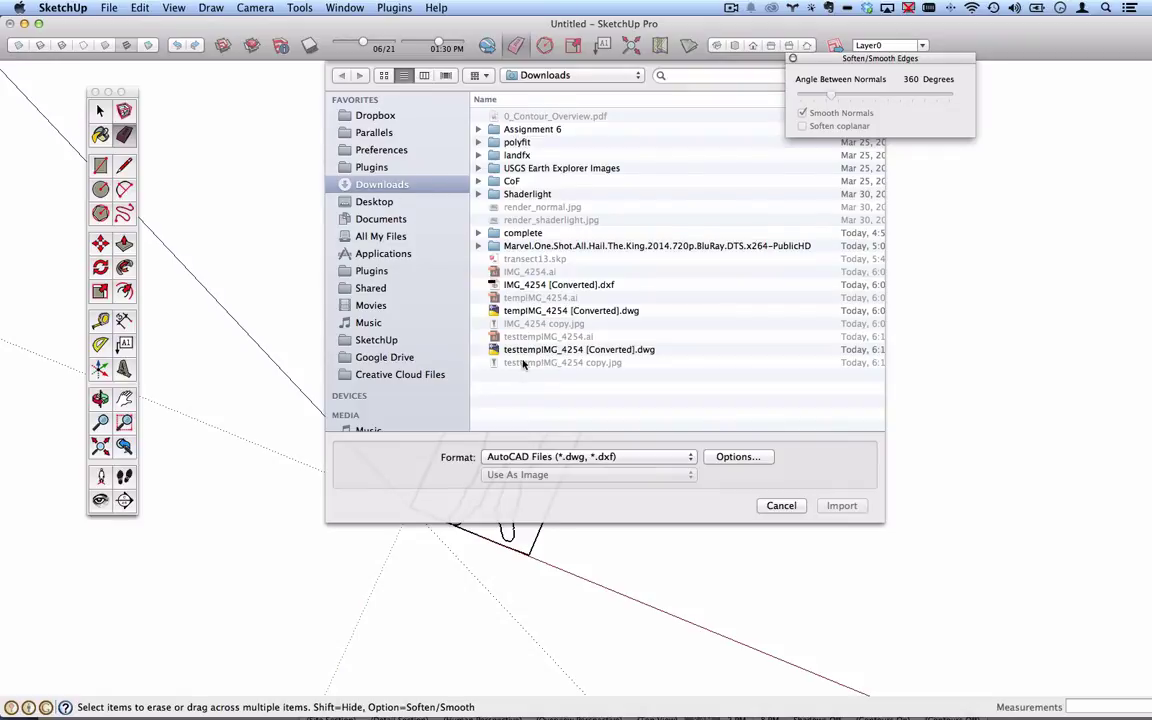
click(610, 456)
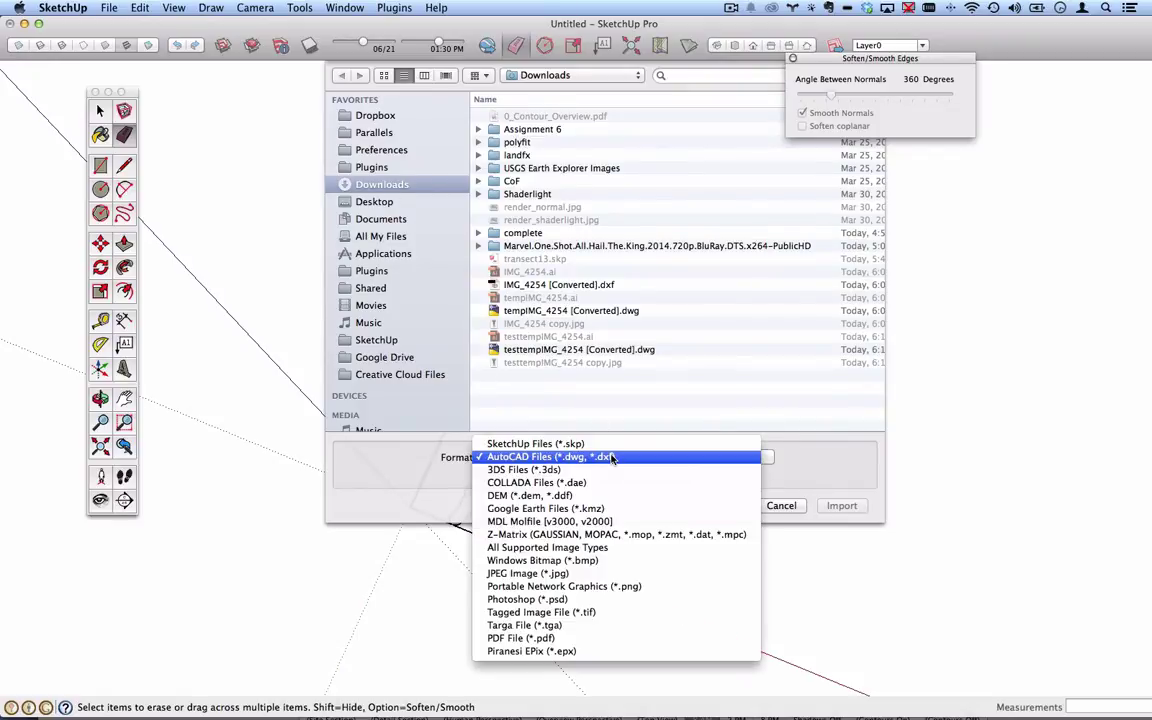
click(600, 547)
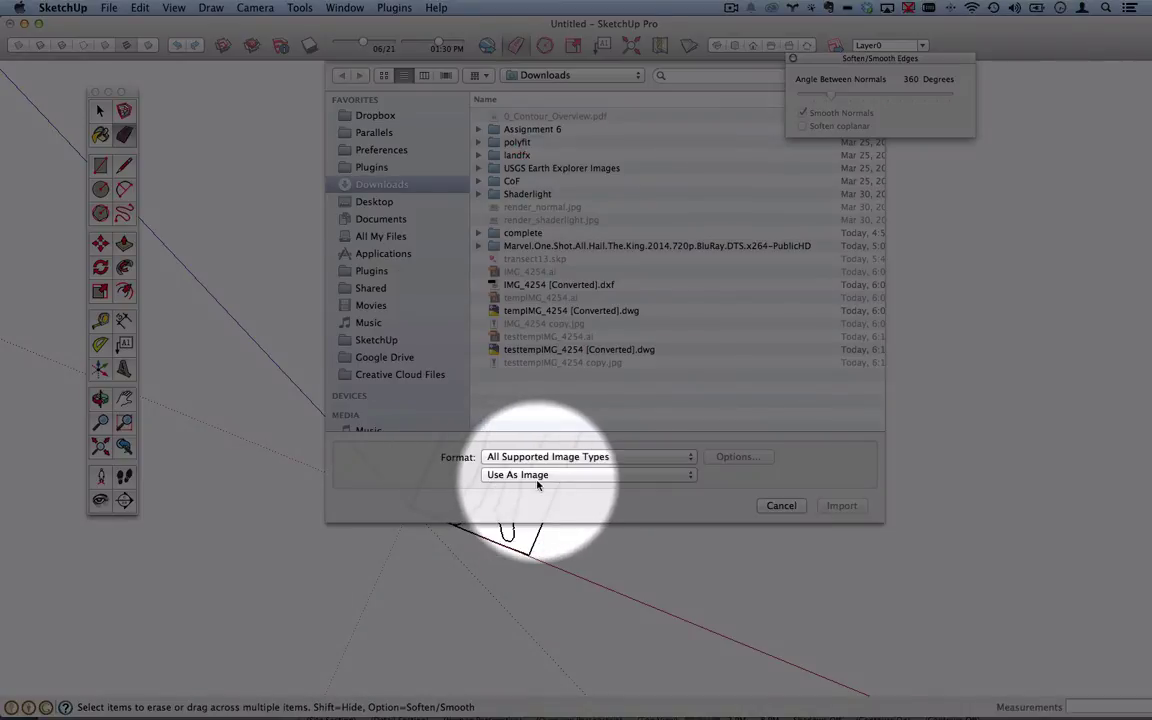
click(537, 478)
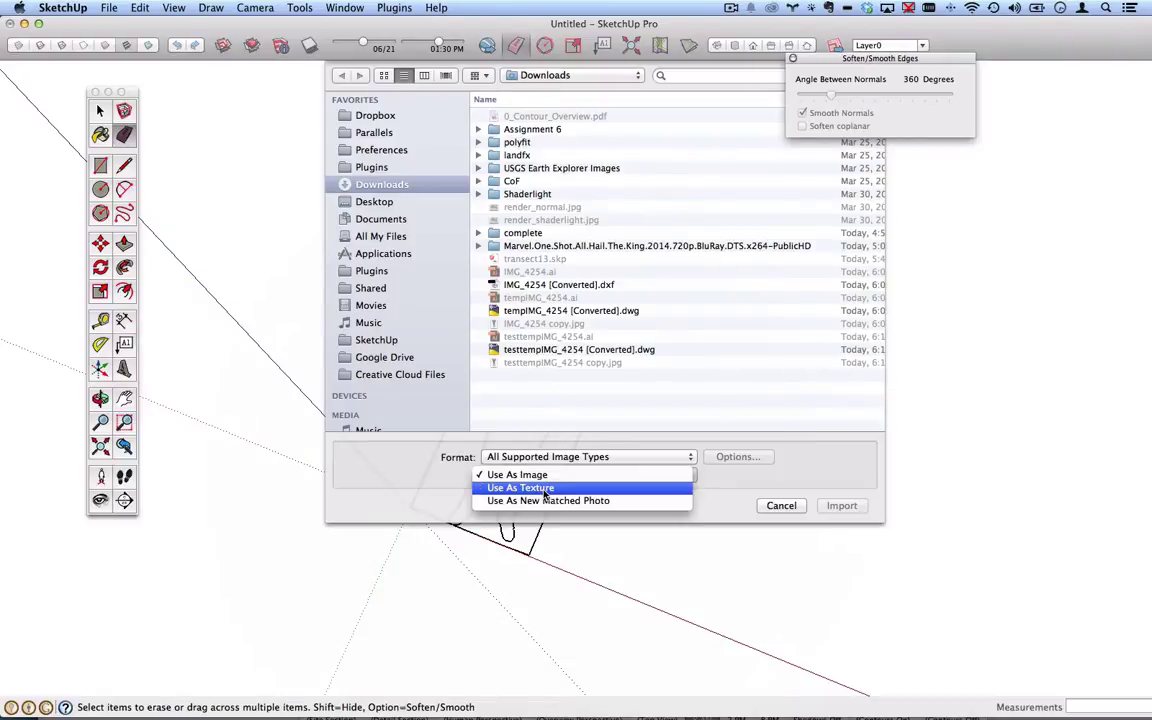
click(557, 366)
click(588, 364)
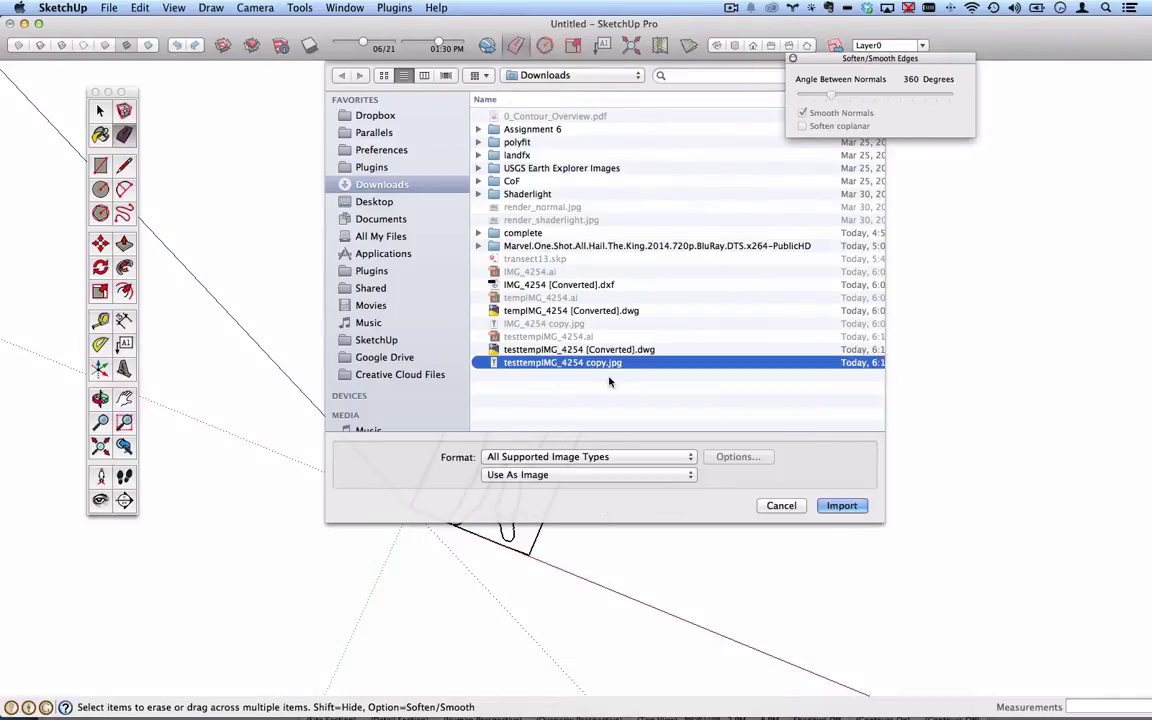
click(857, 507)
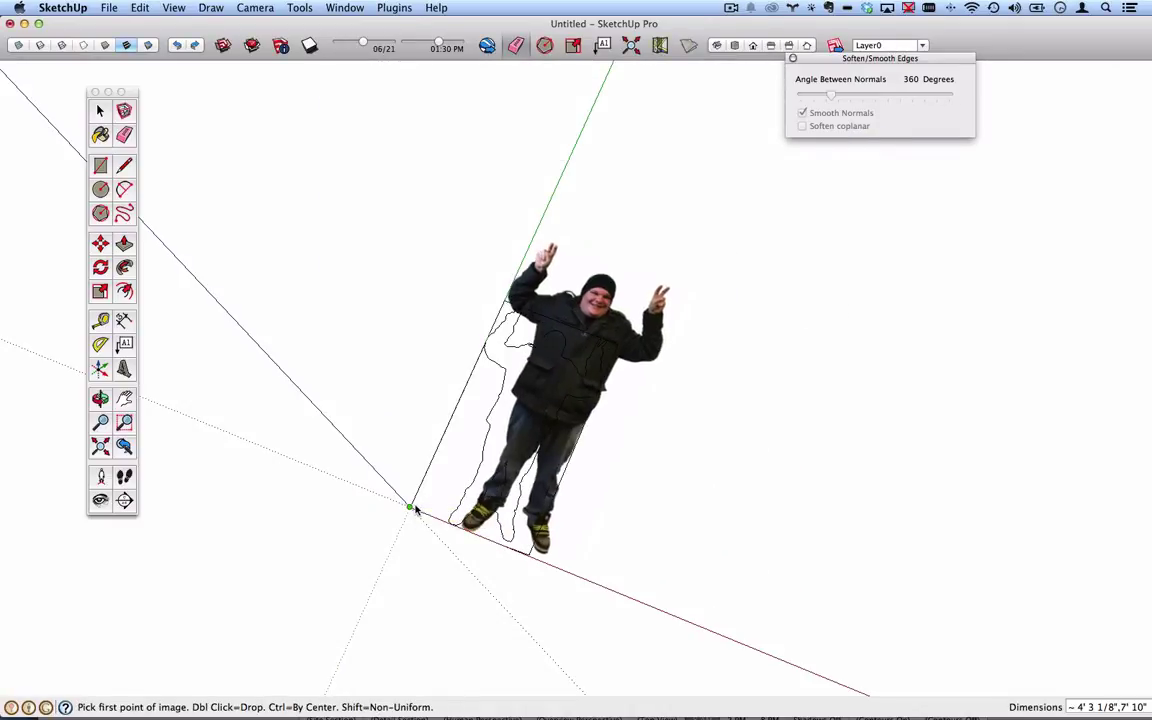
- Place the photo from the origin to the outline's top corner, then minimize the tutorial browser
click(411, 505)
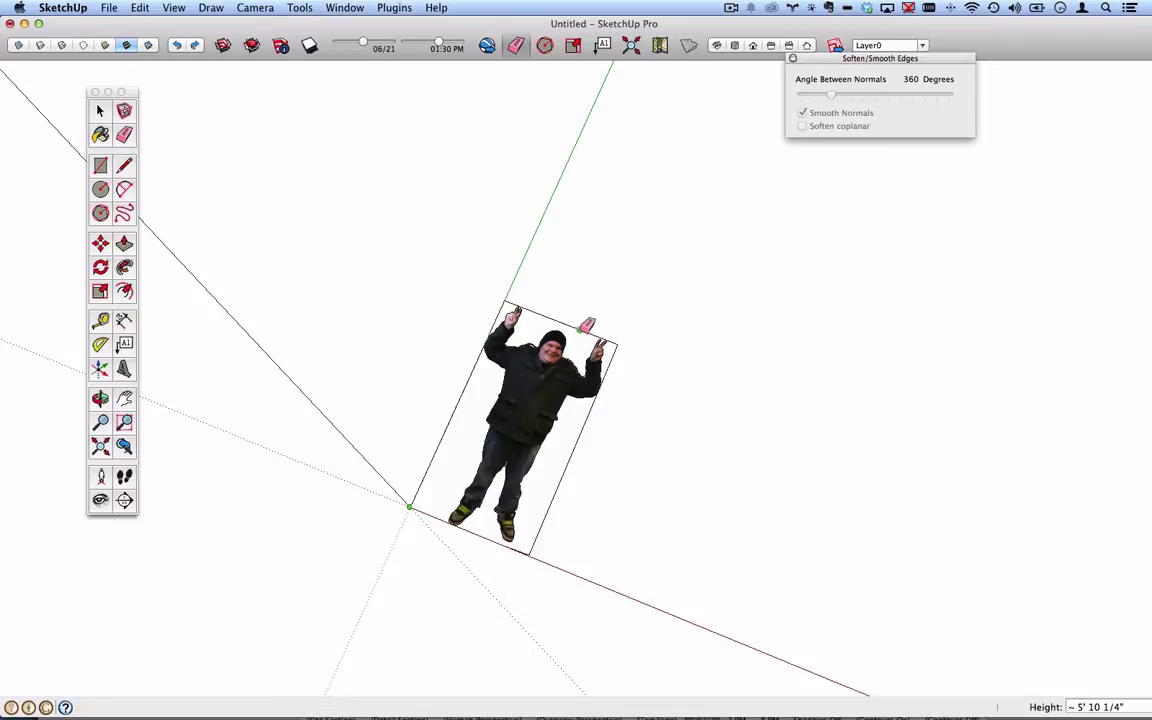
click(579, 330)
key(super+Tab)
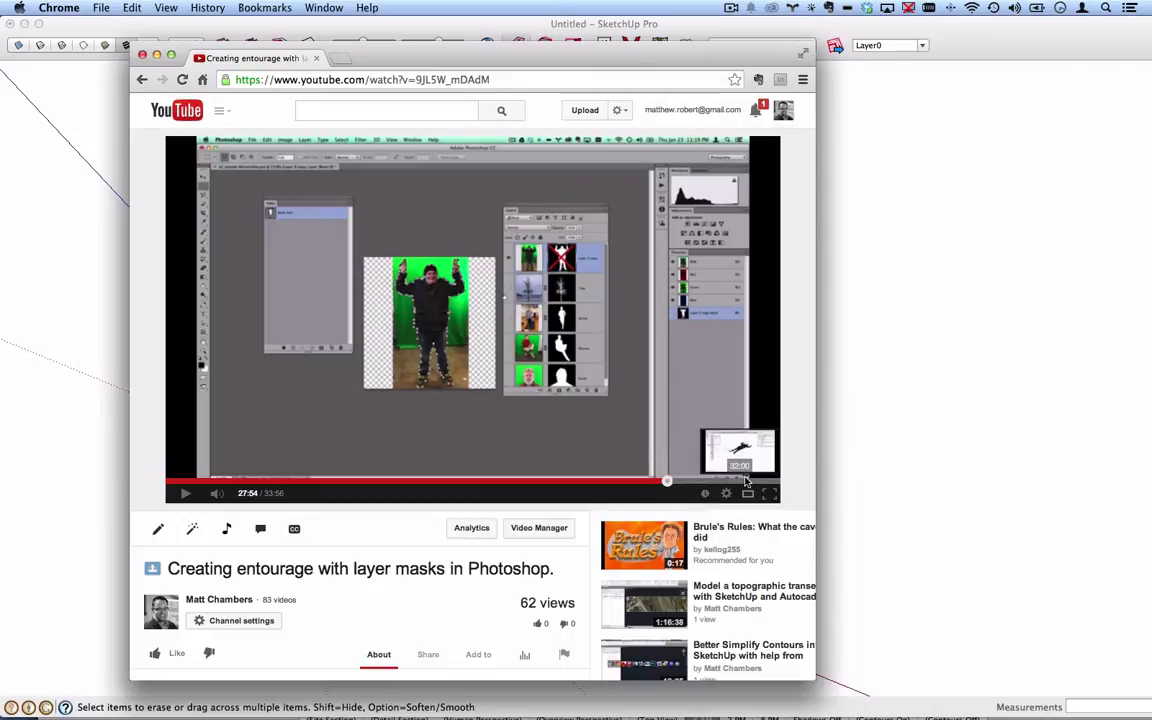
double_click(600, 58)
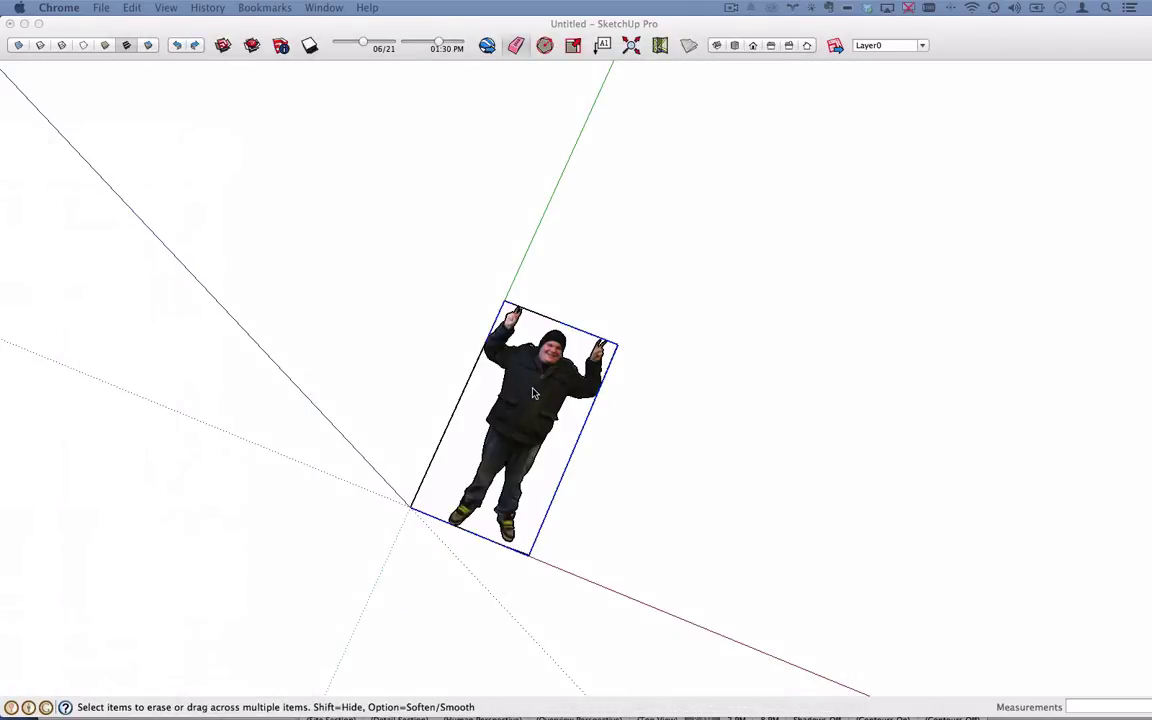
- Select the person photo and explode it into an editable textured face
click(480, 360)
click(99, 110)
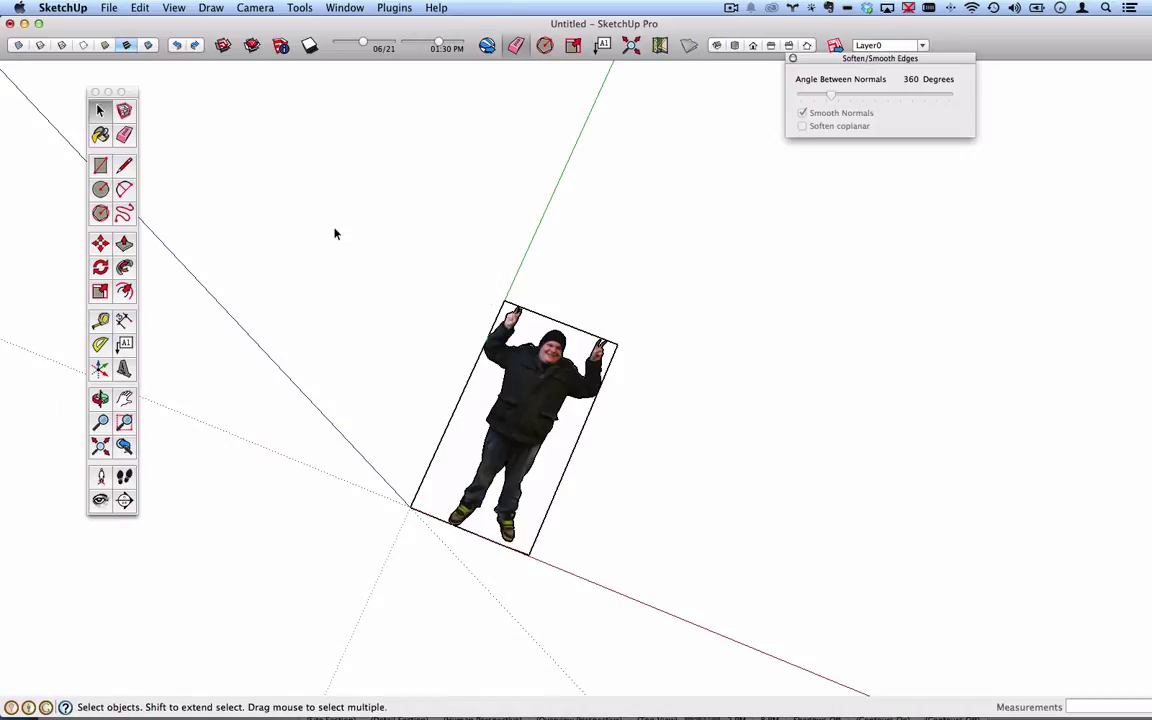
drag(320, 226, 716, 626)
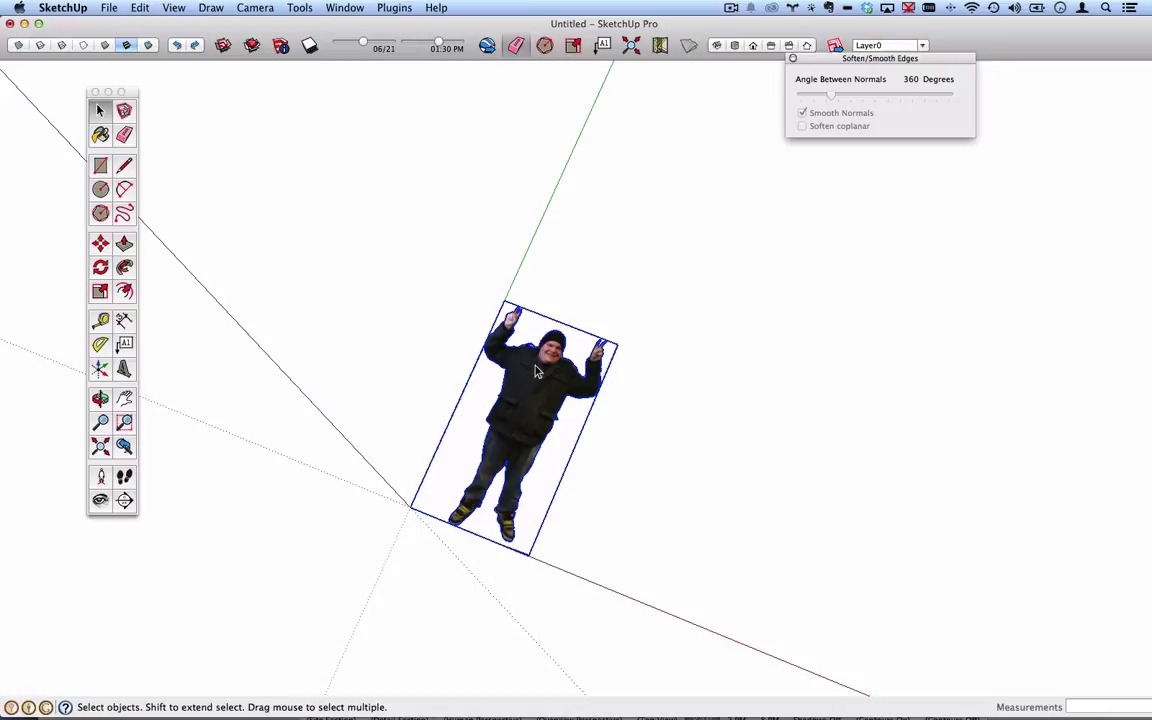
right_click(530, 335)
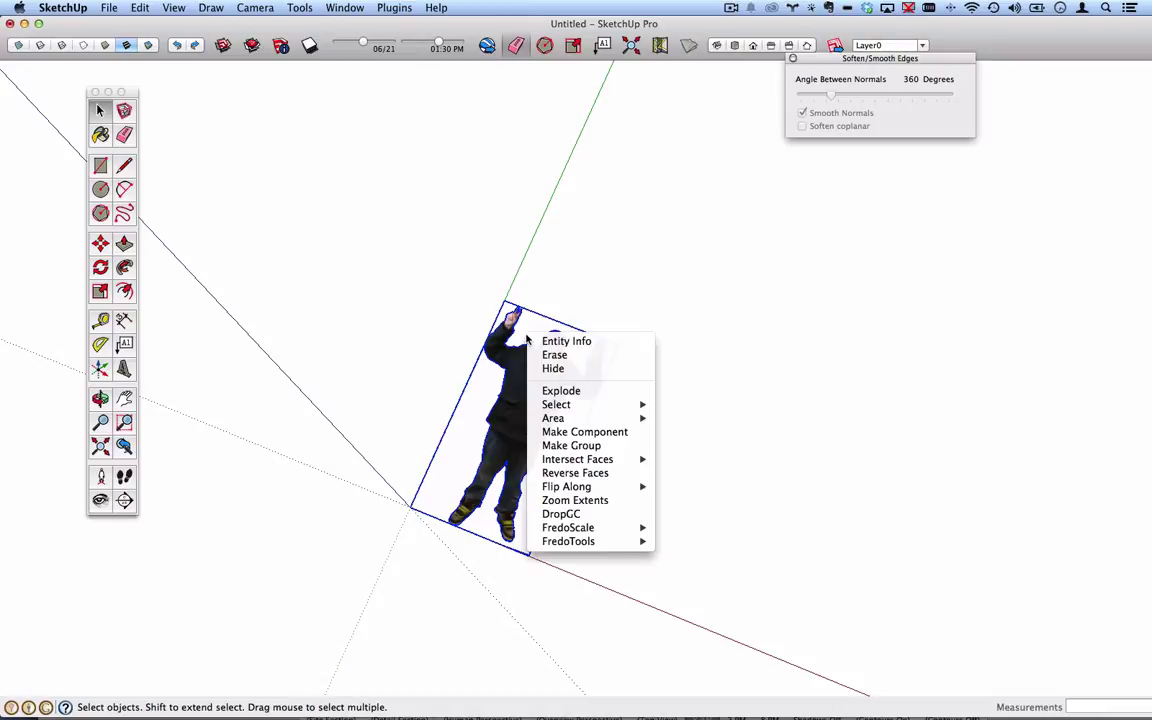
click(561, 391)
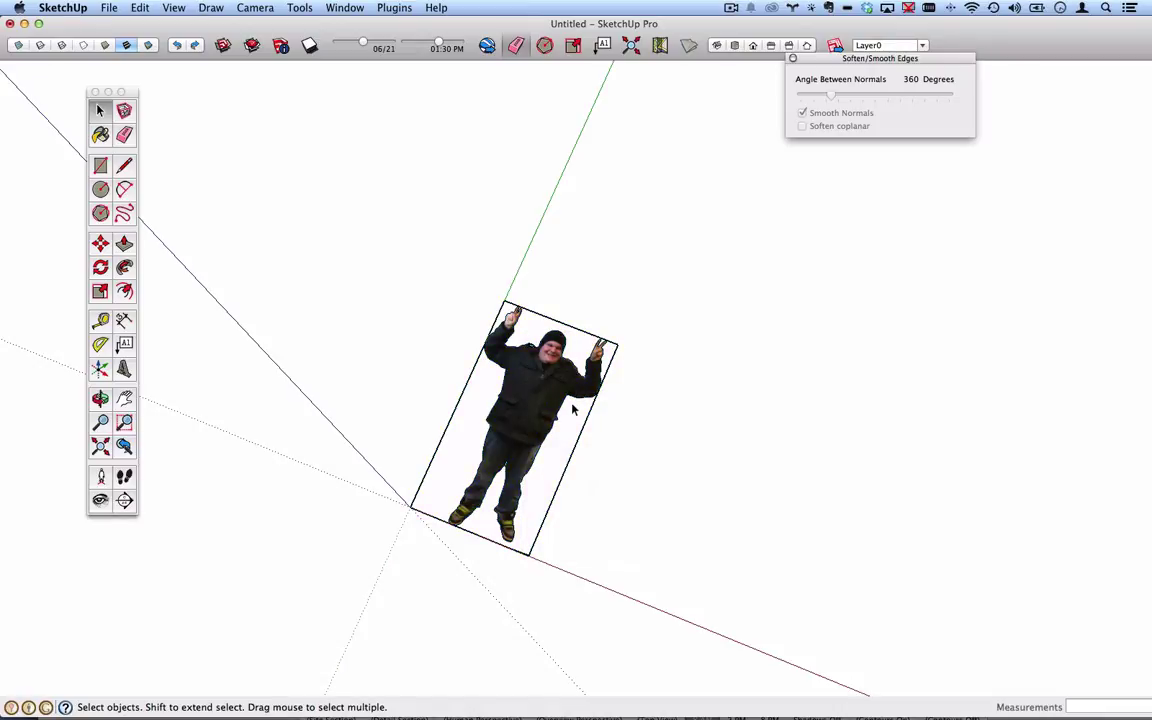
- Intersect the exploded photo face using Intersect Faces > With Selection
click(541, 330)
scroll(538, 328, up, 5)
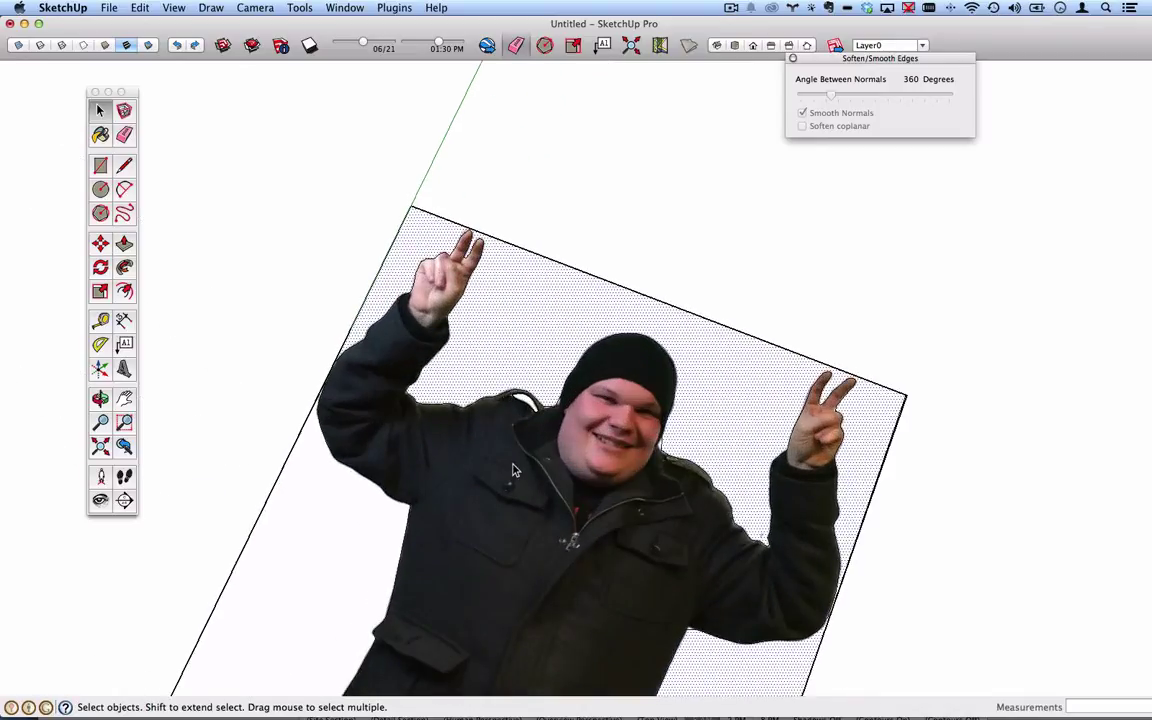
scroll(513, 470, down, 6)
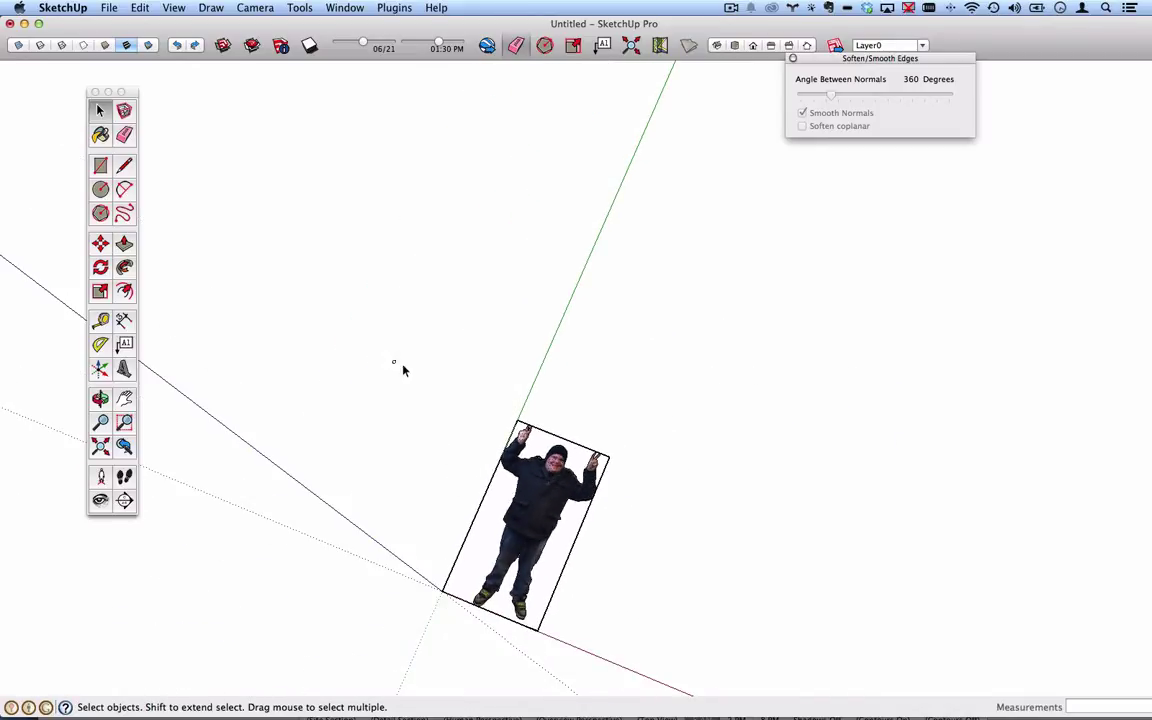
drag(393, 362, 645, 635)
right_click(566, 459)
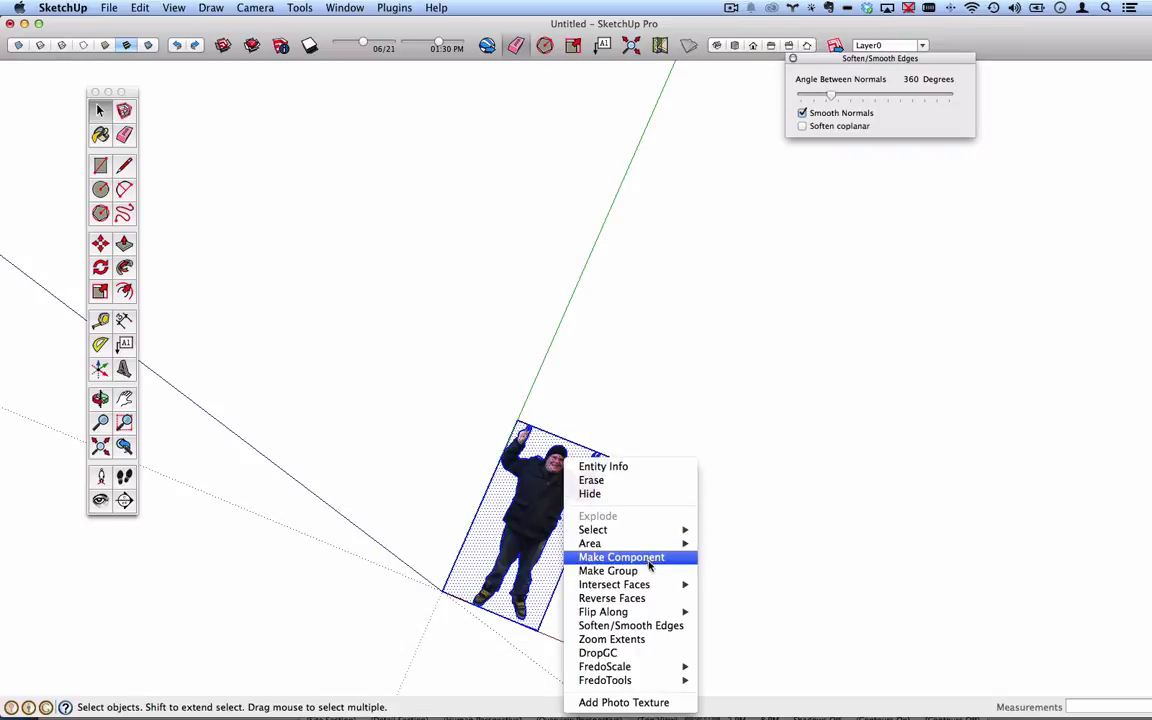
mouse_move(647, 543)
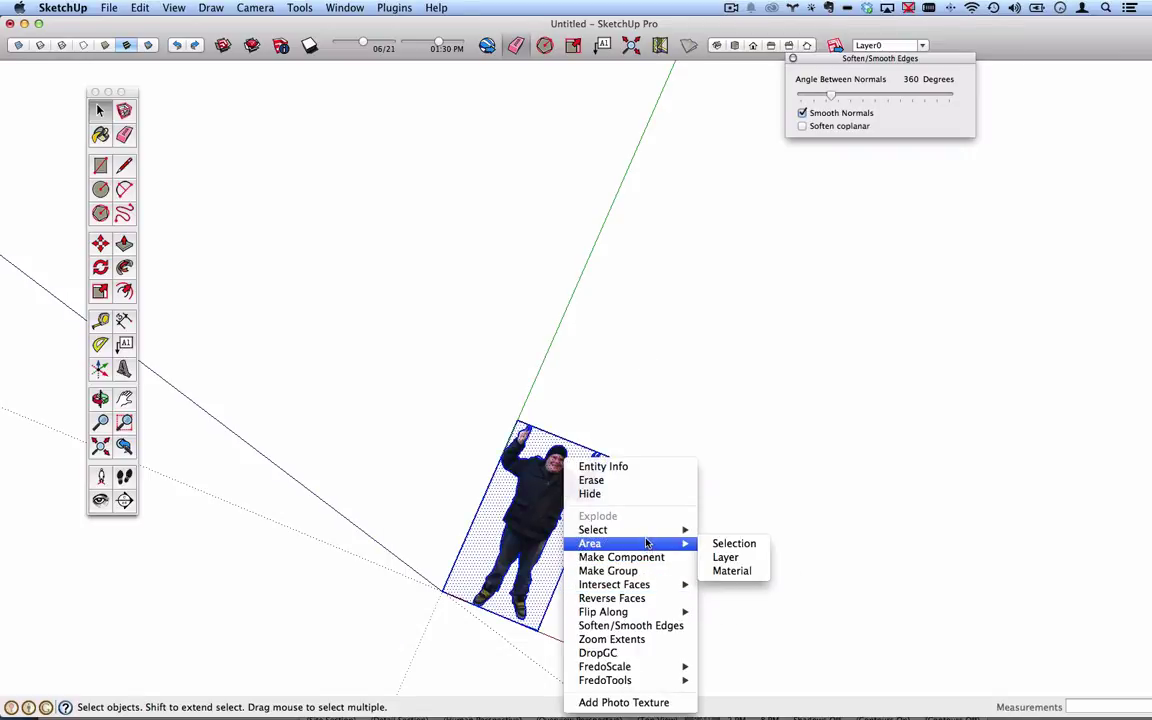
mouse_move(658, 592)
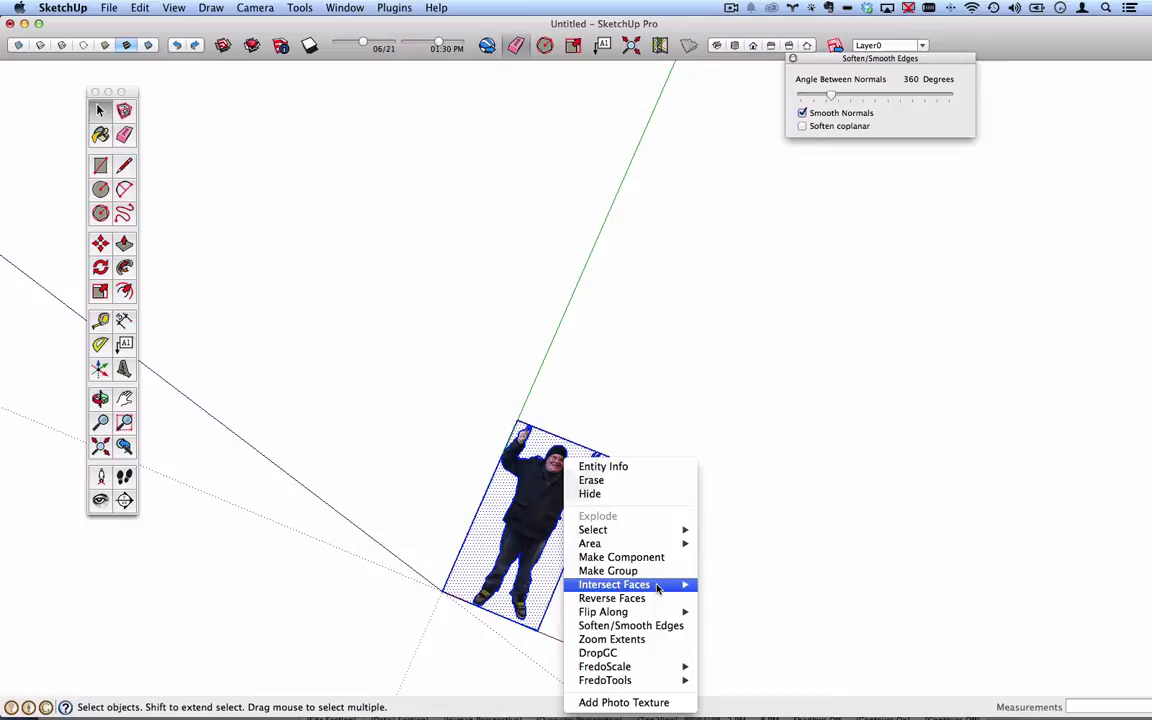
click(742, 598)
- Re-angle the view, intersect the photo with the selection again, and dismiss the no-intersections notice
click(622, 566)
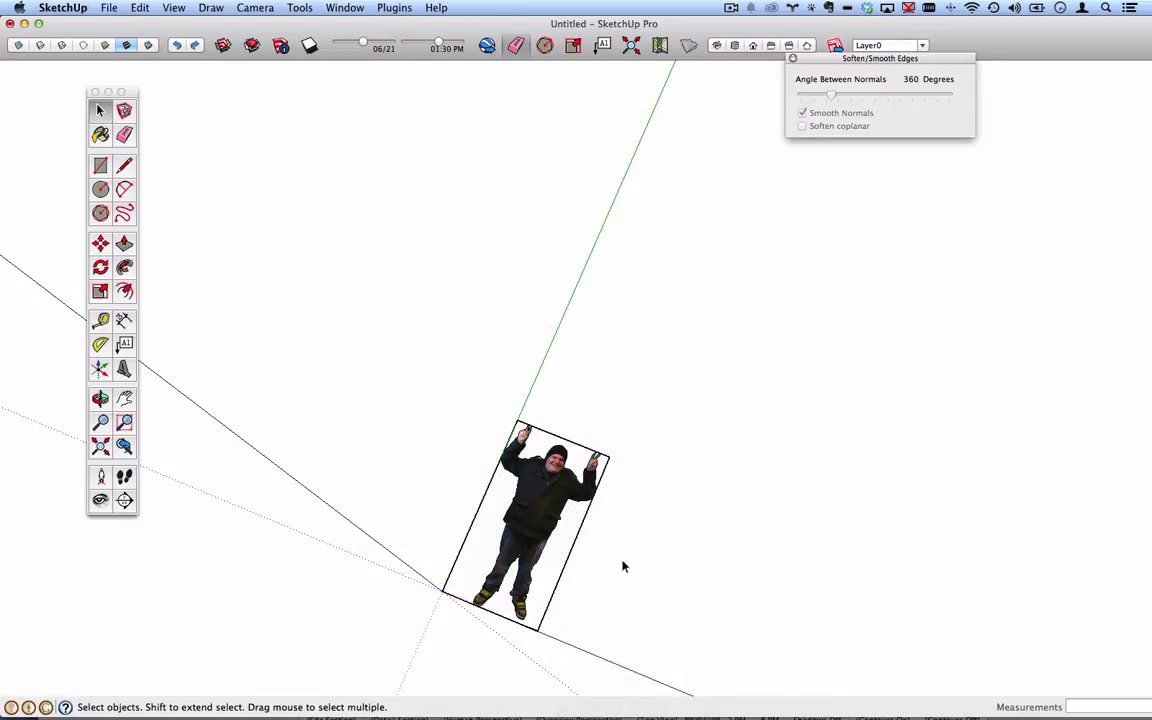
middle_drag(622, 566, 506, 397)
drag(357, 228, 611, 486)
right_click(497, 313)
mouse_move(560, 434)
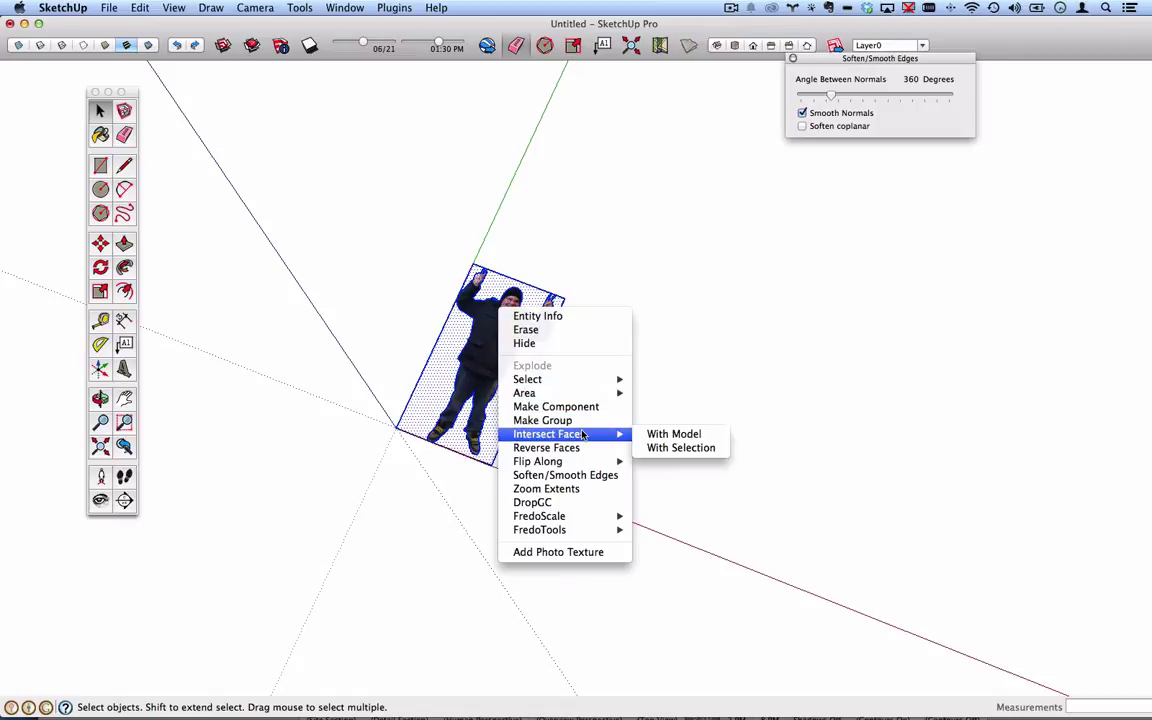
click(679, 450)
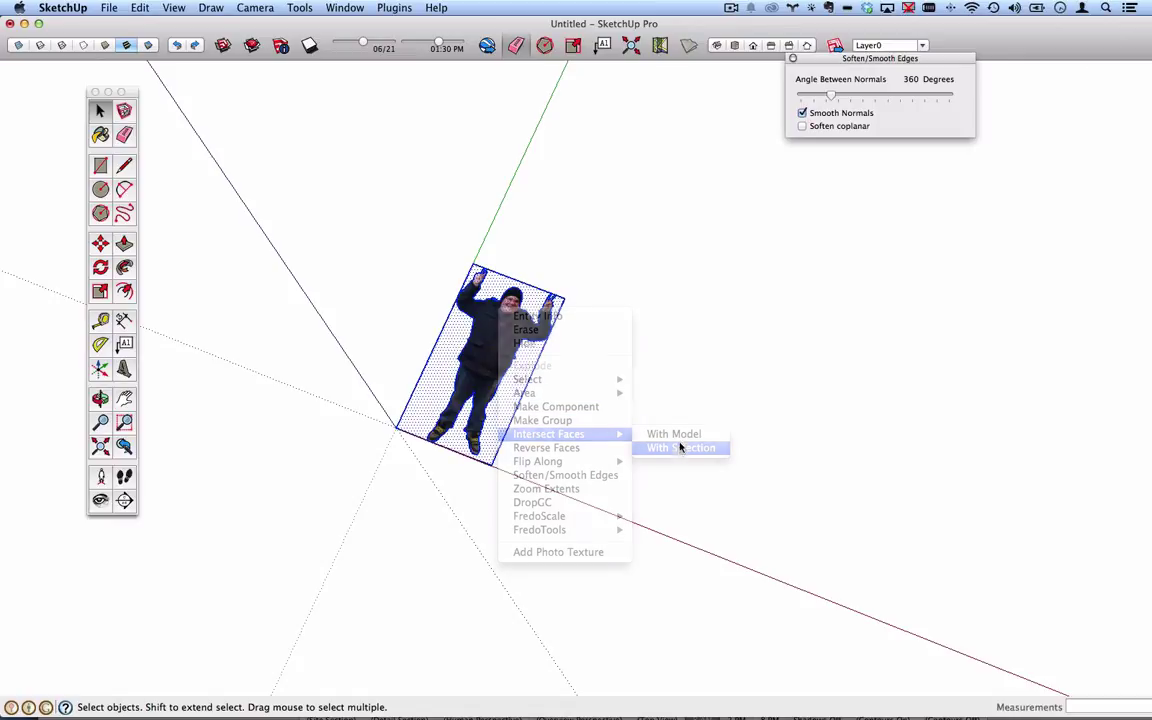
click(630, 236)
- Select the left background strip face beside the figure
scroll(453, 334, up, 5)
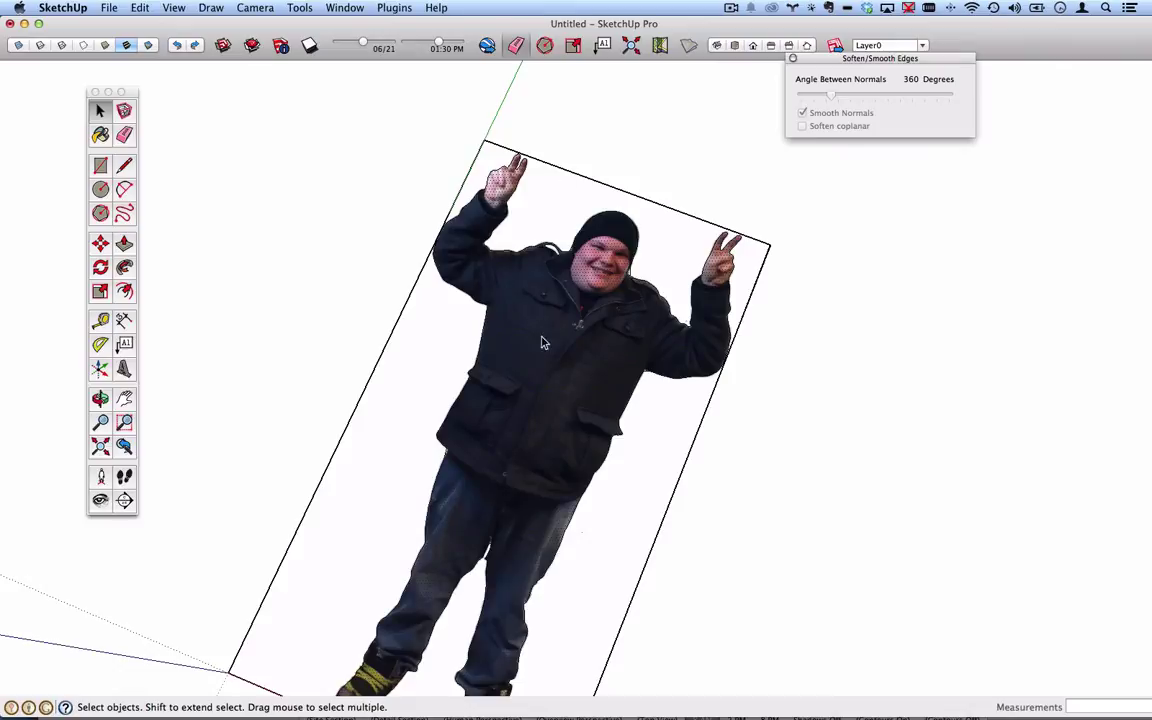
click(432, 404)
click(532, 368)
click(435, 262)
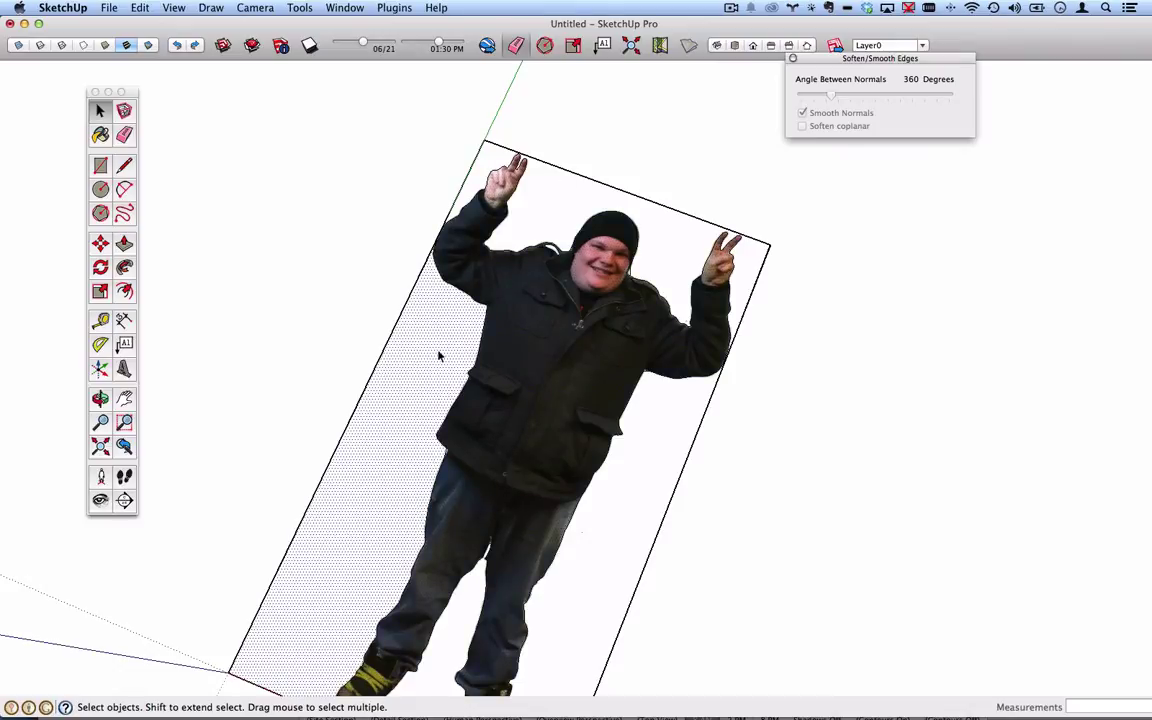
scroll(438, 355, down, 4)
middle_drag(485, 418, 598, 407)
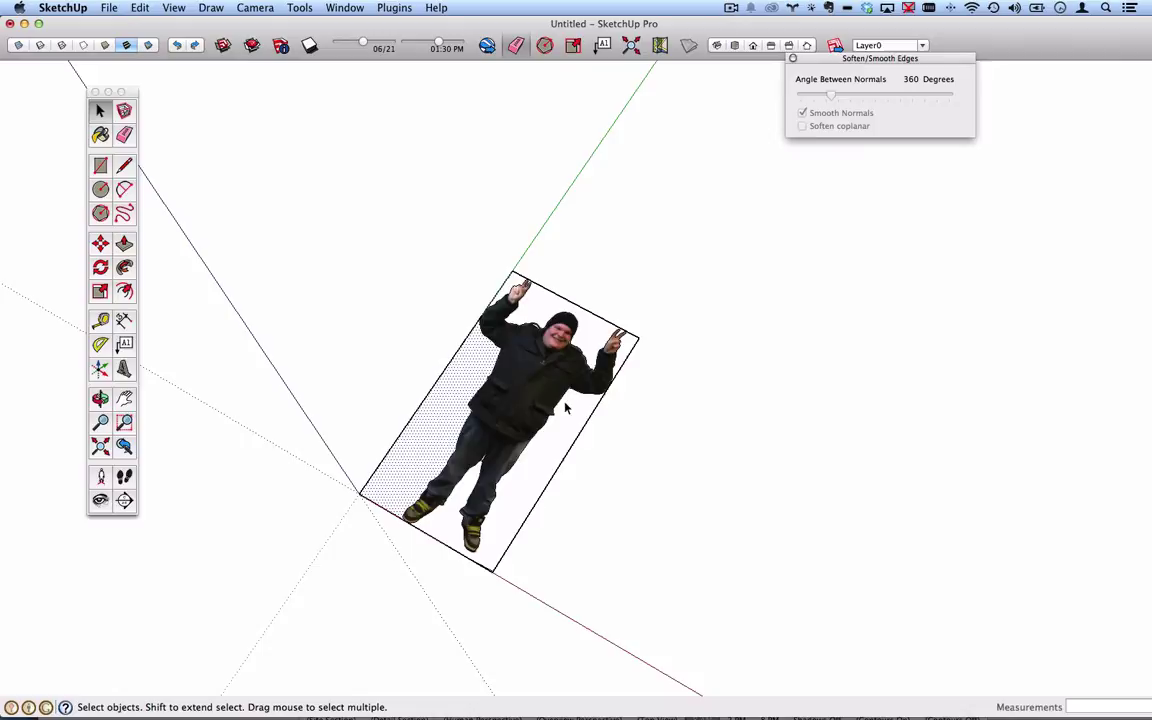
- Erase the edges at the photo rectangle's top-right corner
click(525, 372)
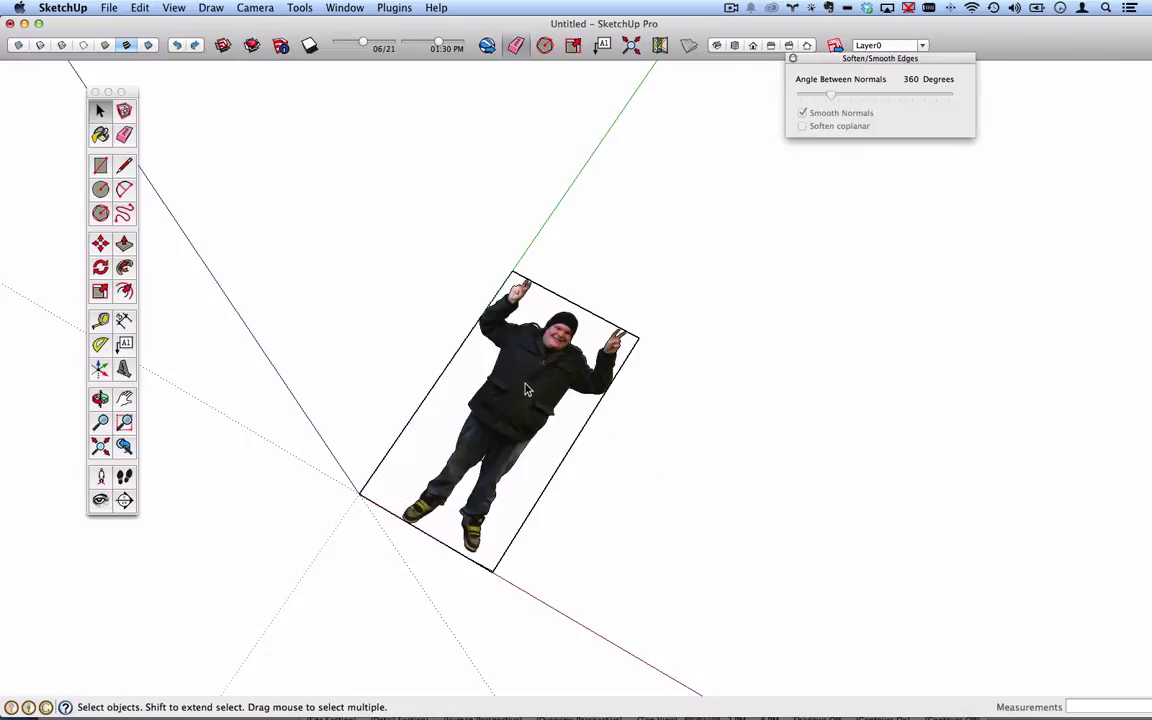
click(124, 135)
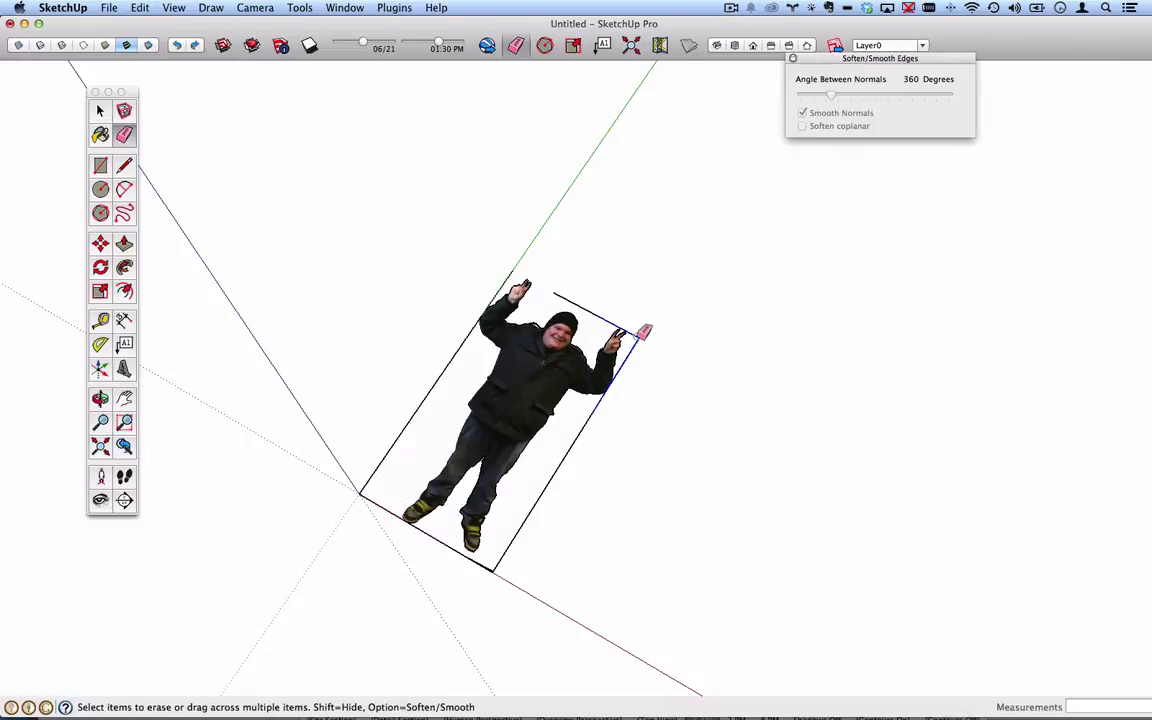
drag(643, 331, 598, 405)
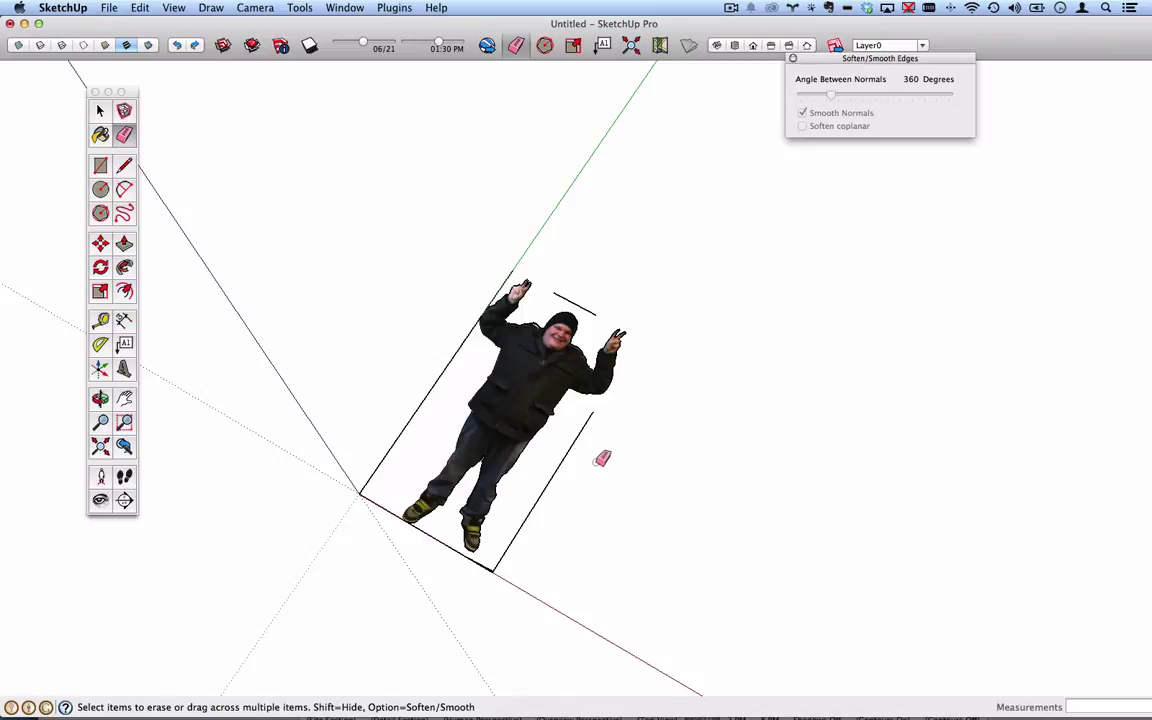
click(99, 110)
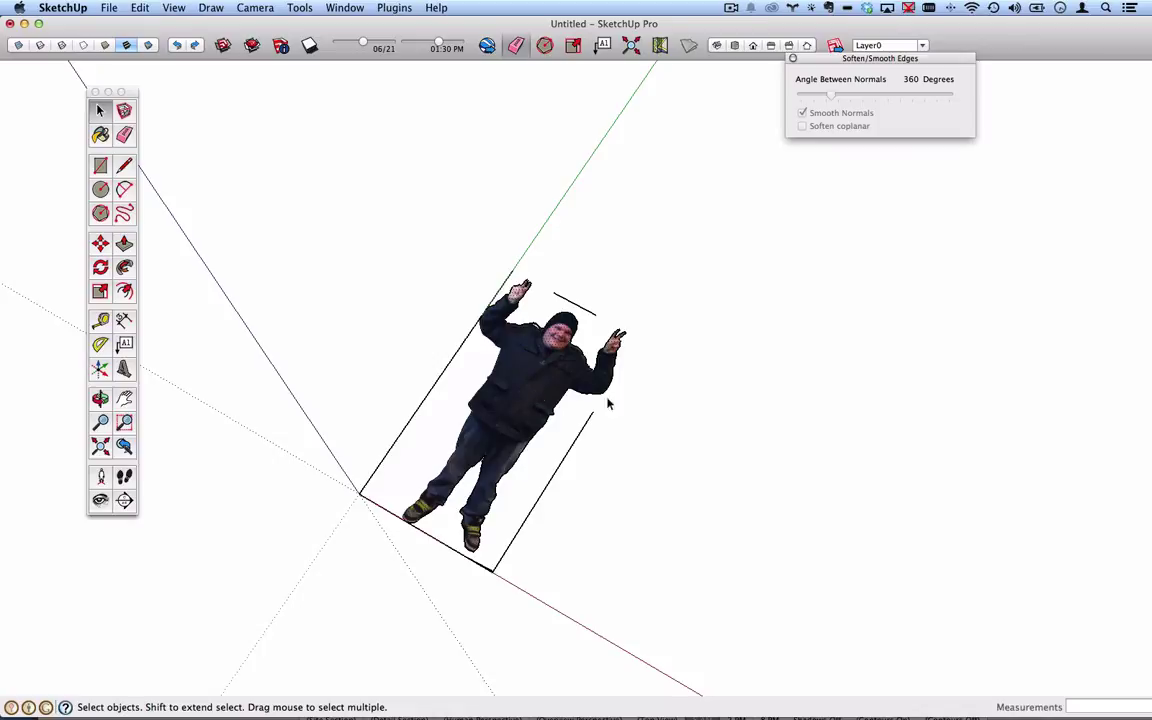
- Draw a line from the figure's outline edge to split the photo face
click(515, 403)
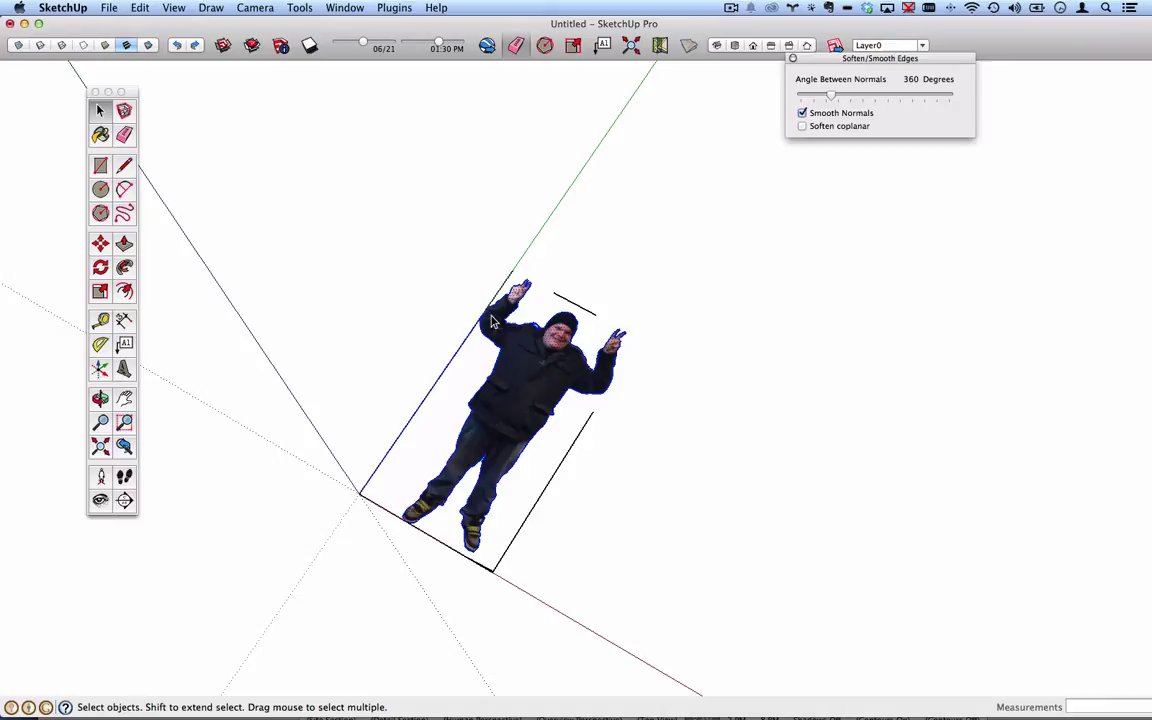
scroll(475, 305, up, 10)
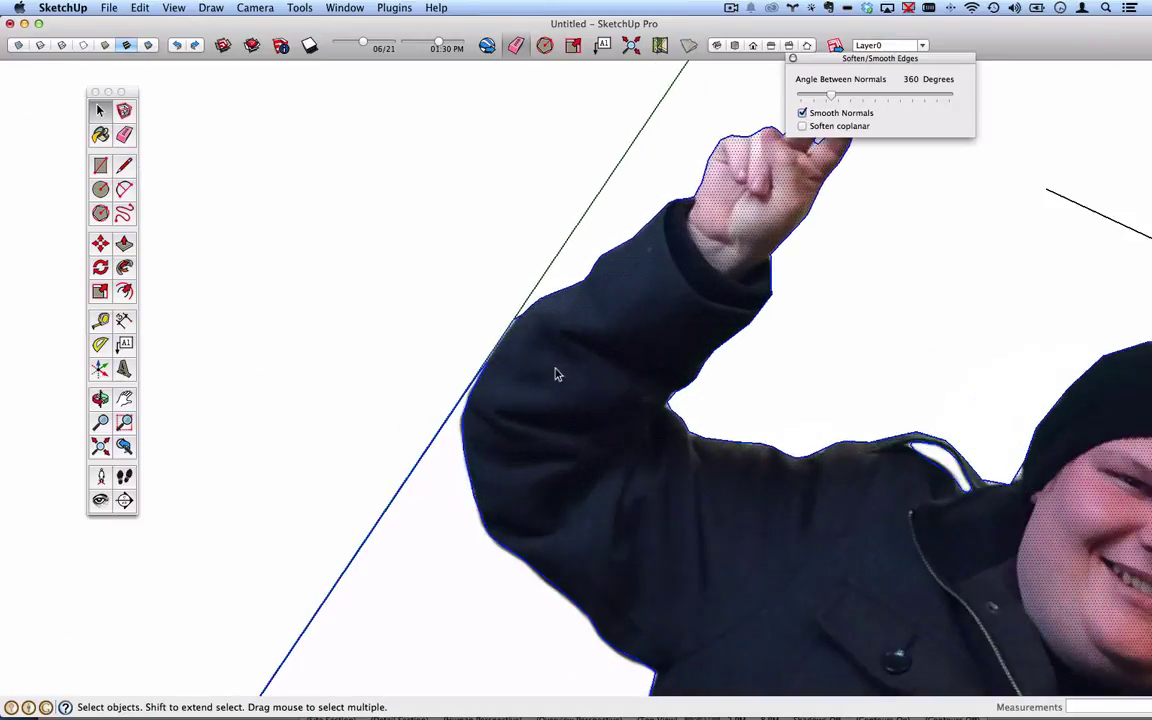
scroll(483, 352, up, 5)
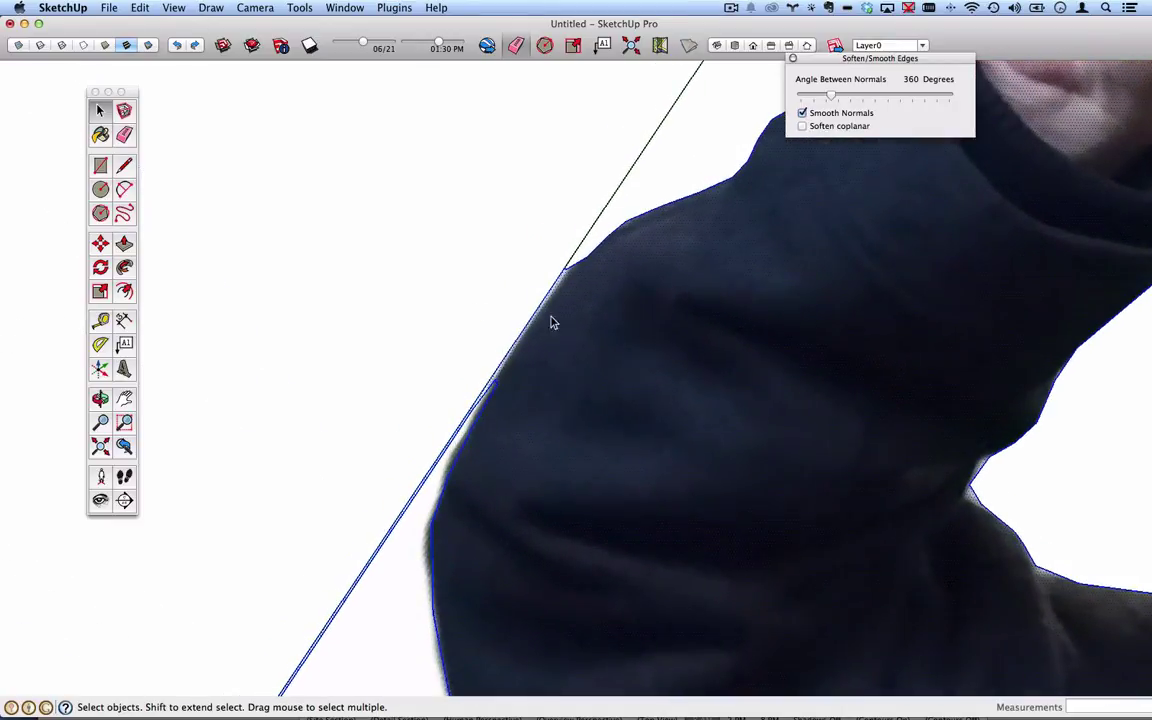
click(125, 164)
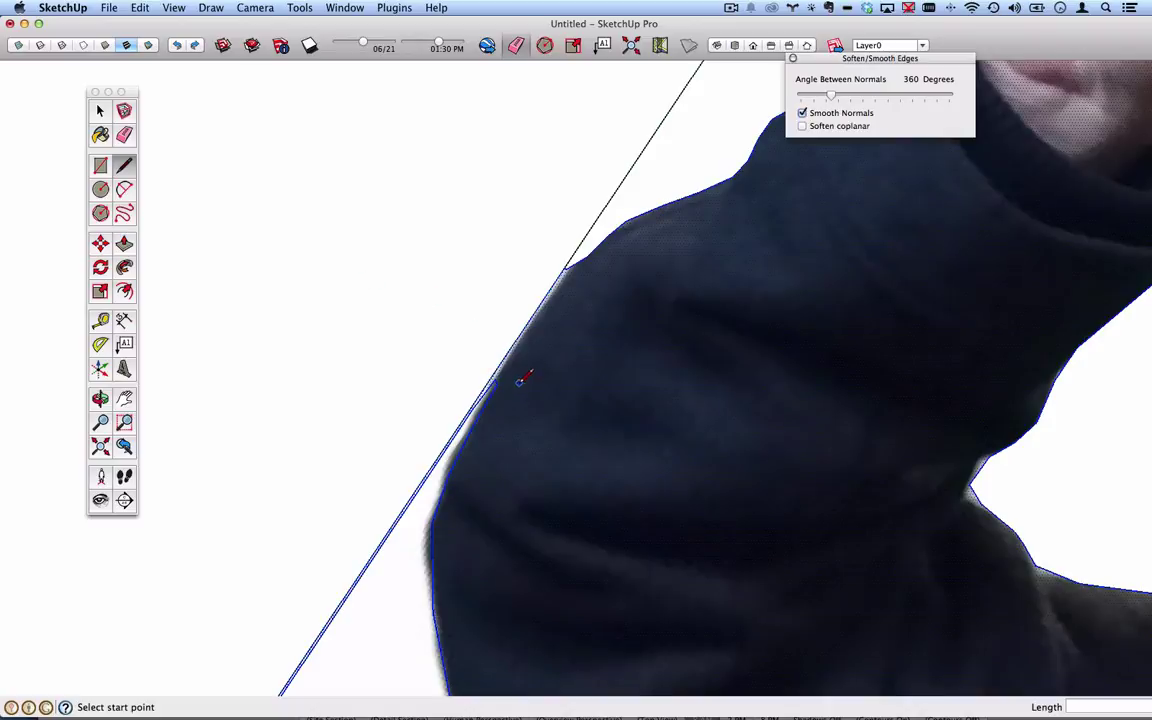
click(497, 381)
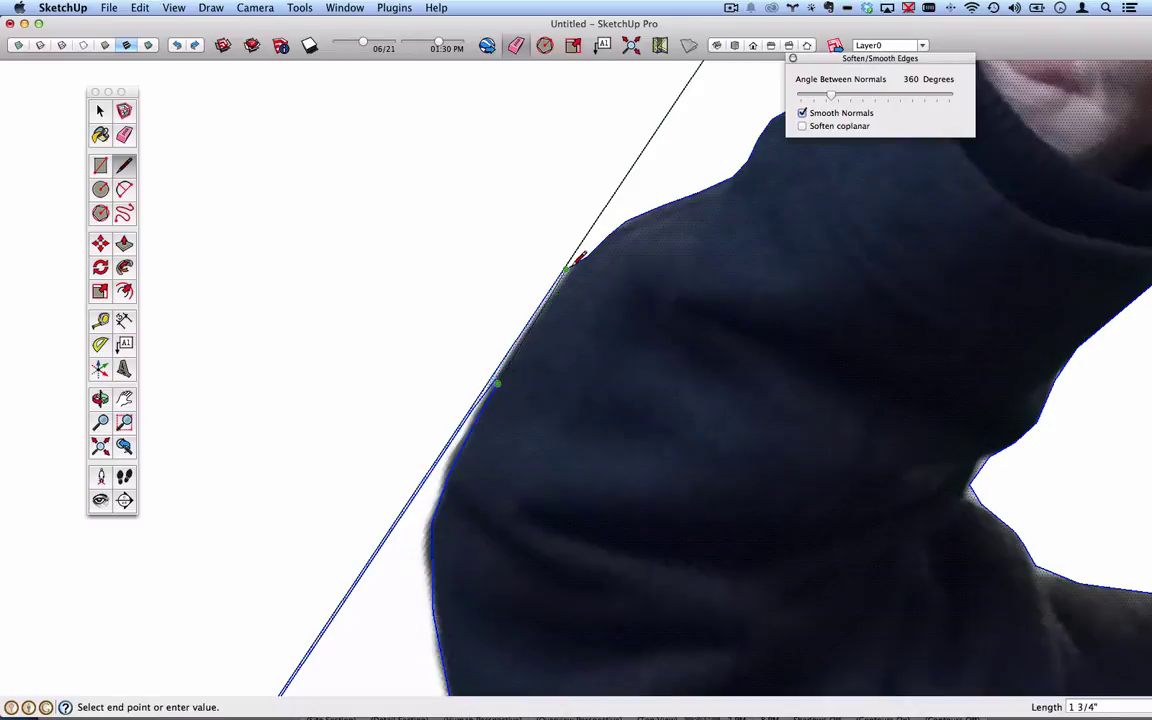
click(572, 264)
click(100, 110)
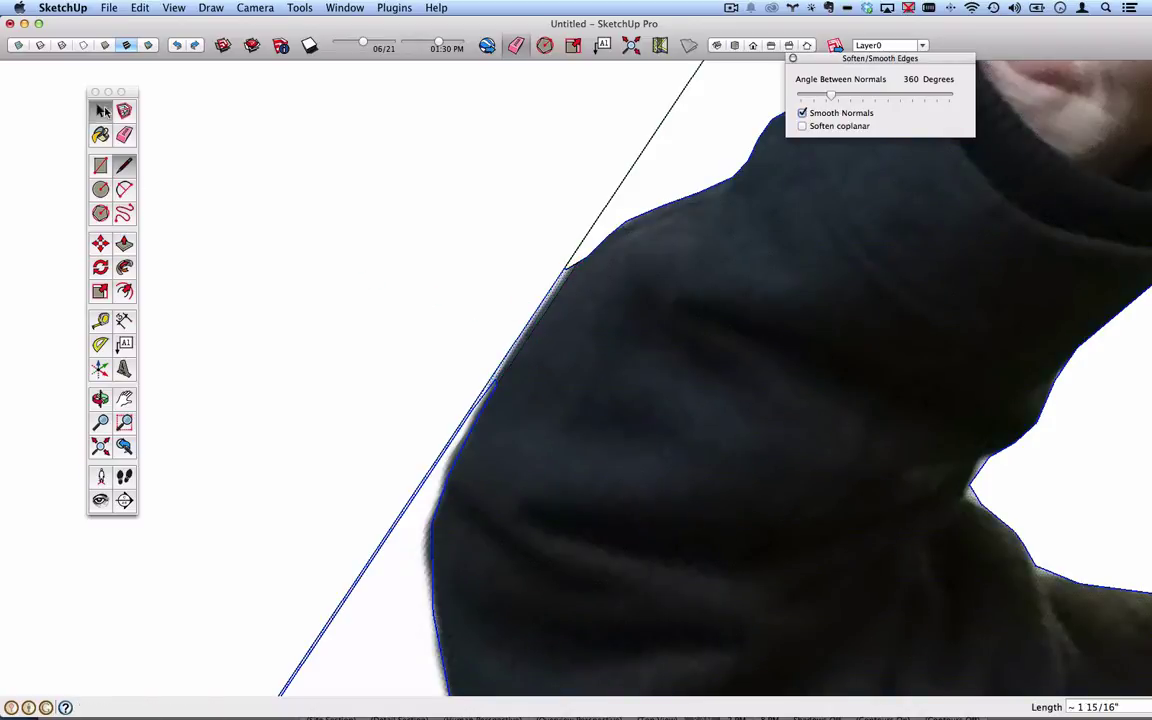
- Select everything around the figure, then deselect to check the softened outline
scroll(676, 388, down, 3)
scroll(700, 421, down, 5)
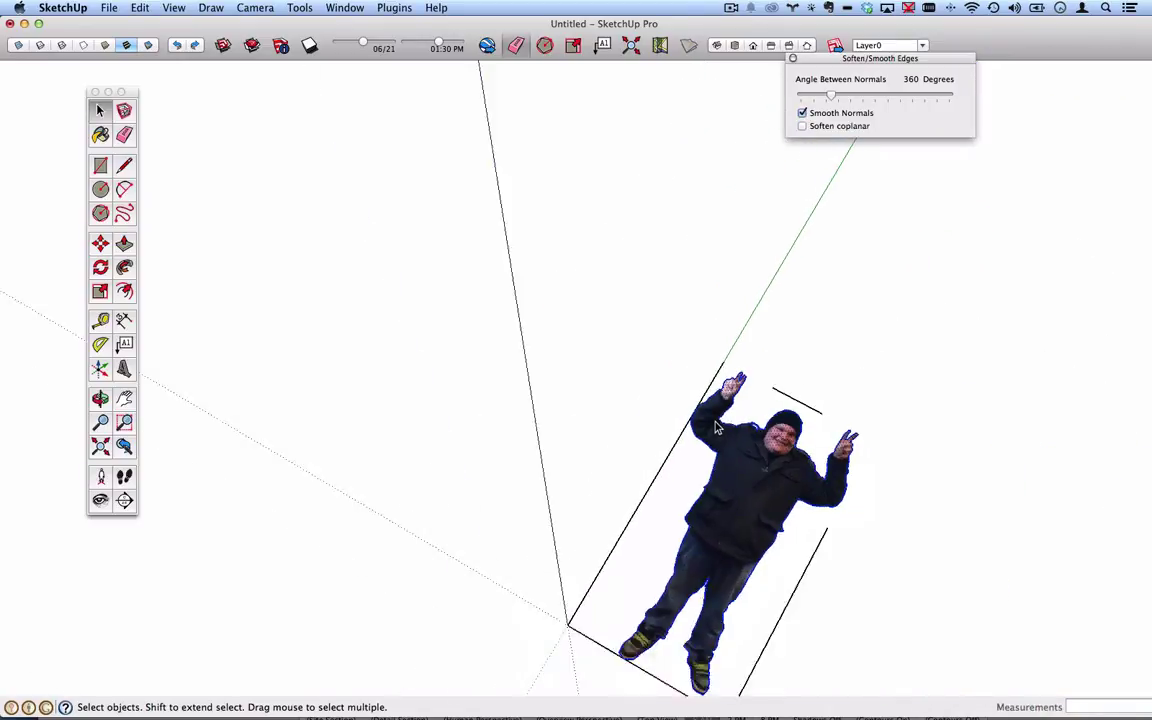
middle_drag(686, 480, 461, 143)
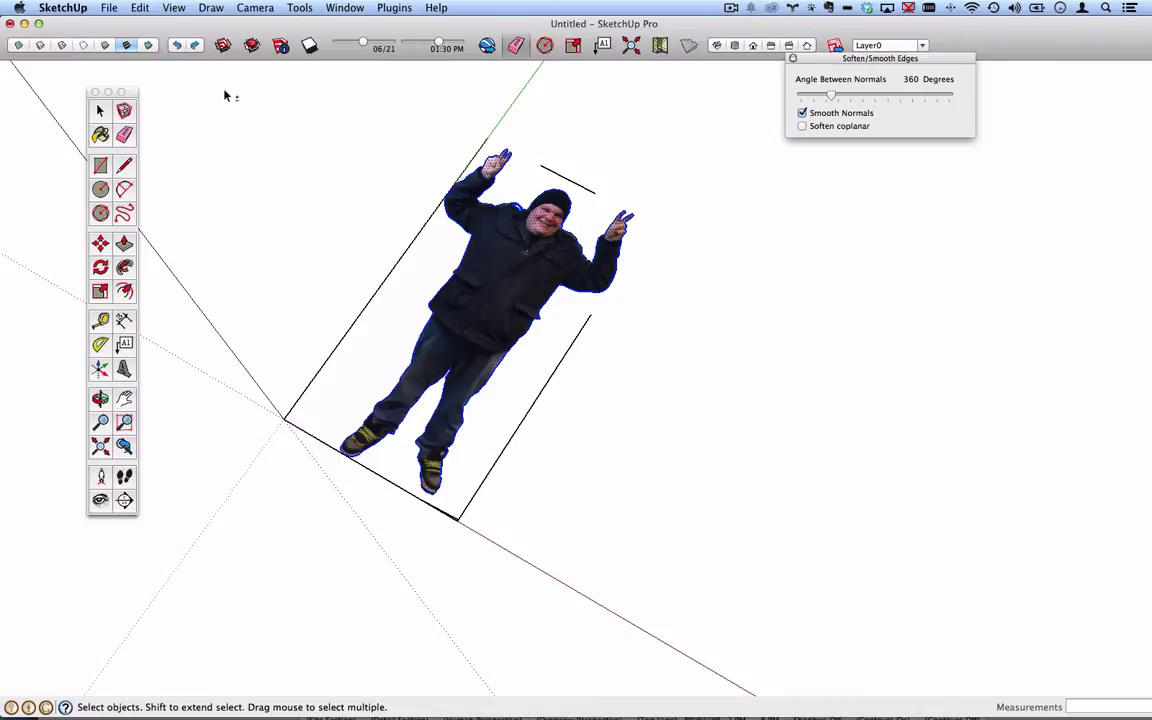
mouse_move(217, 85)
mouse_down()
mouse_move(283, 166)
mouse_move(707, 575)
mouse_up()
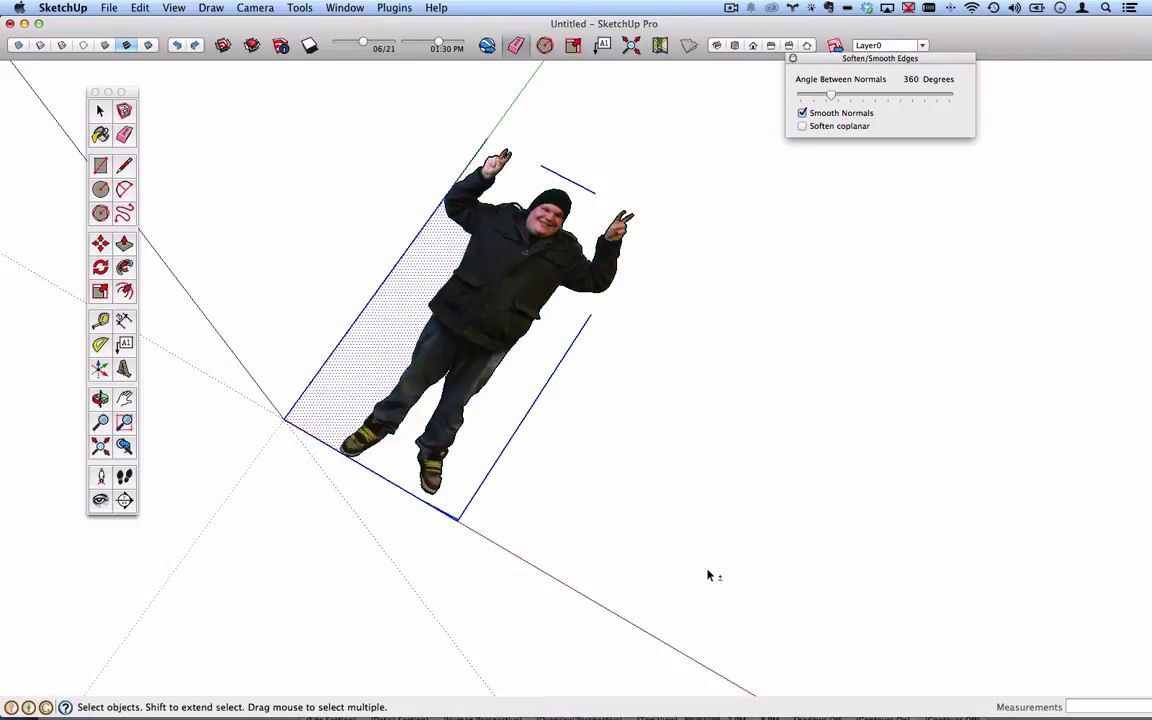
click(707, 575)
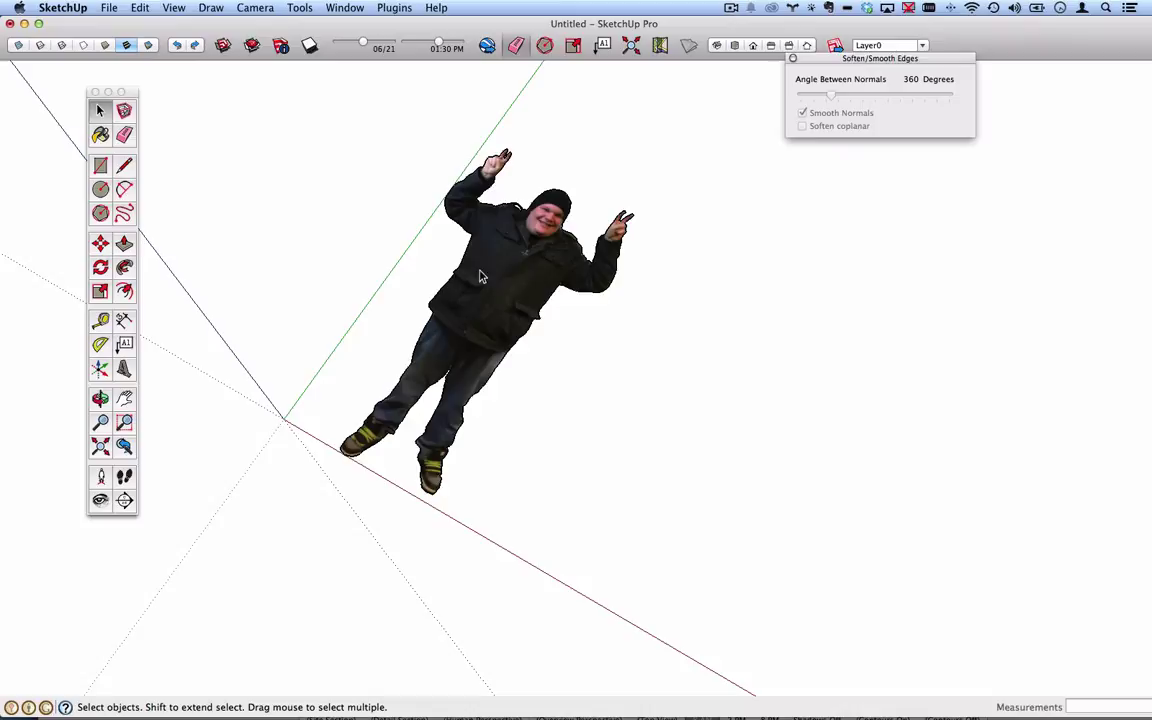
click(555, 290)
click(456, 232)
drag(305, 162, 768, 545)
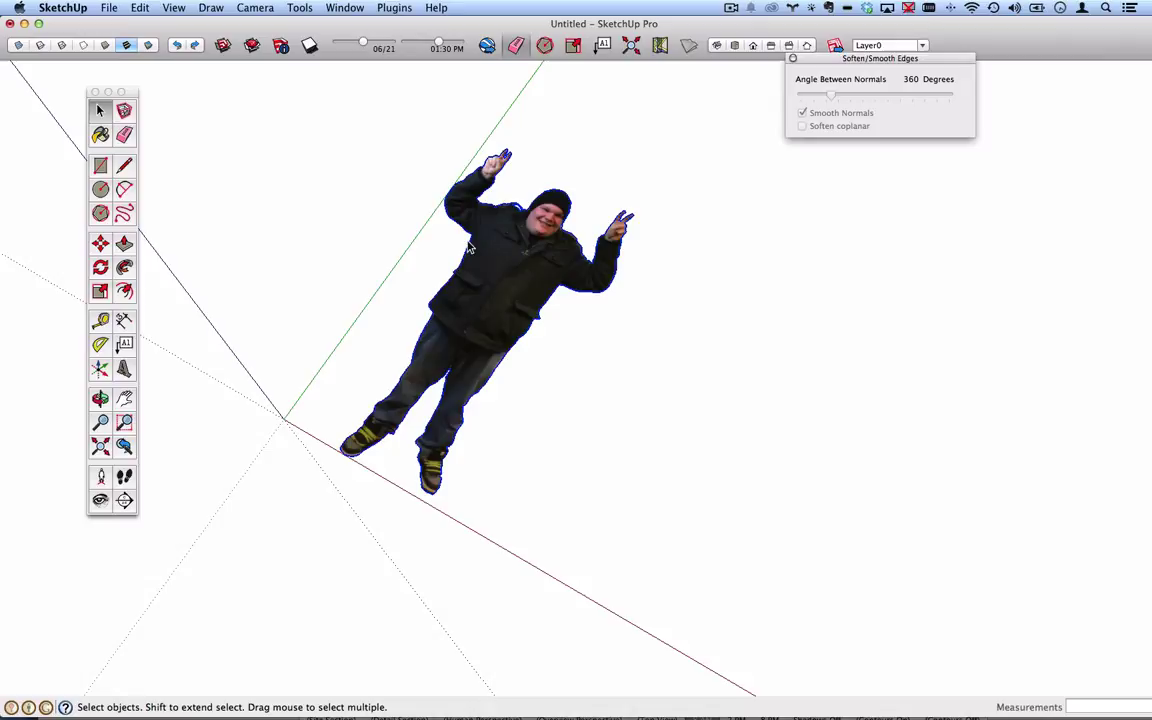
scroll(445, 252, up, 8)
scroll(470, 250, up, 2)
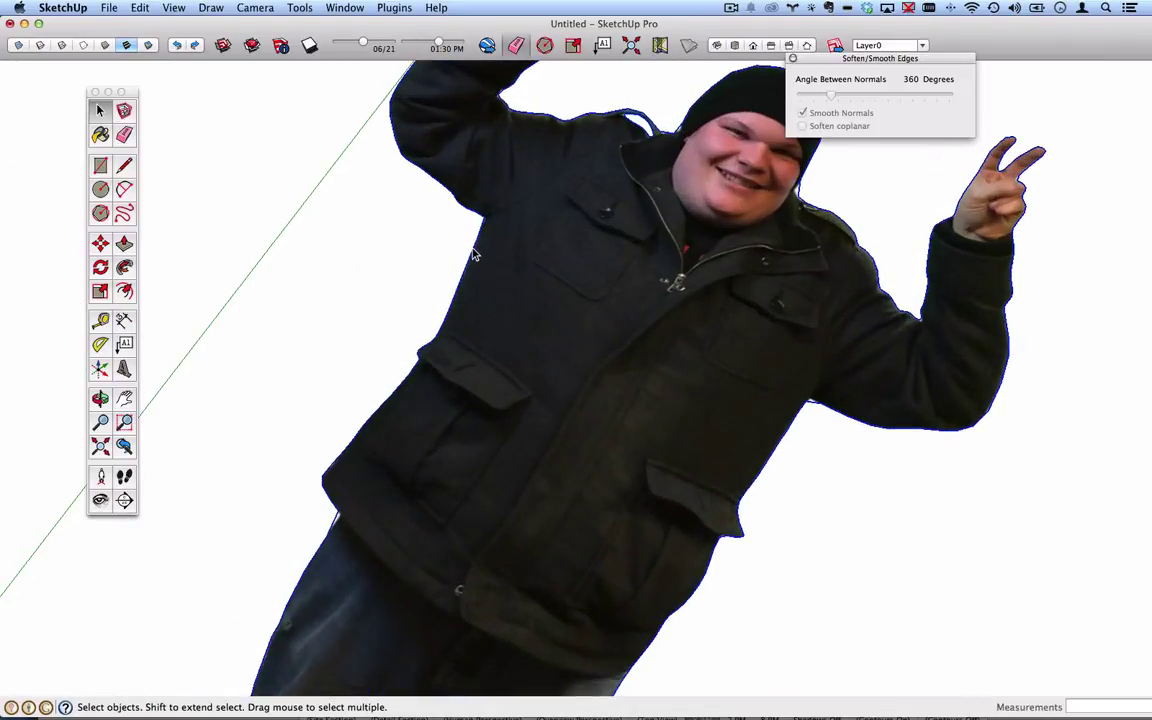
right_click(474, 253)
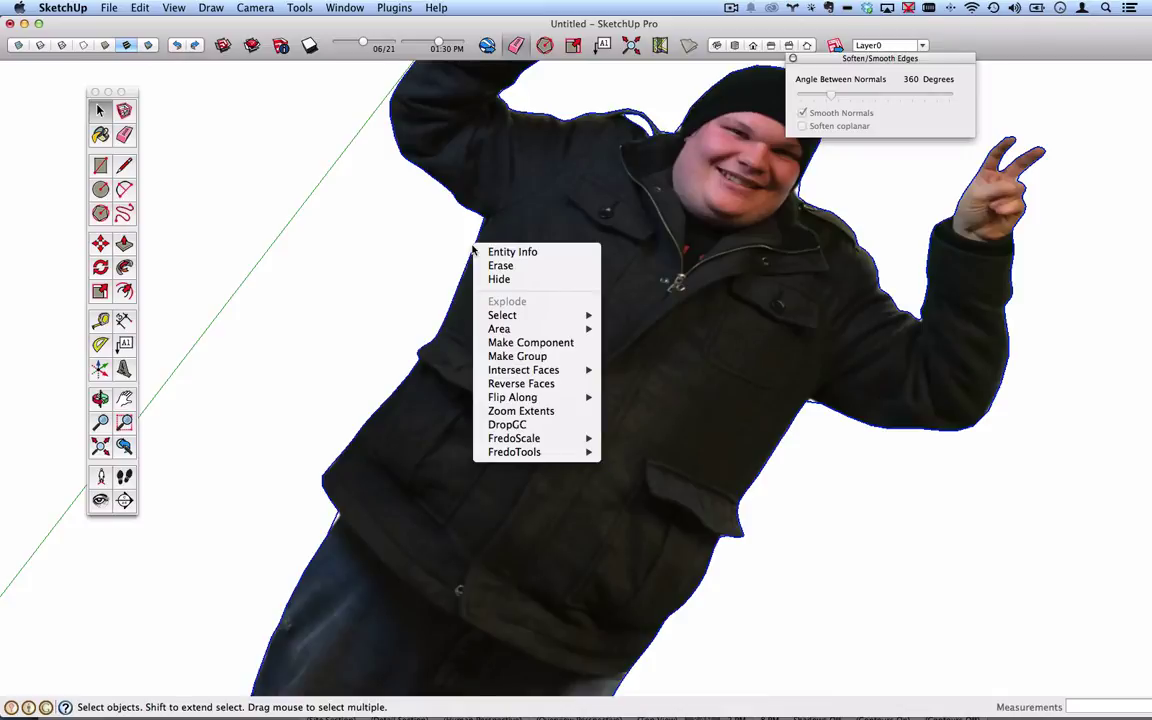
key(Escape)
scroll(540, 298, down, 5)
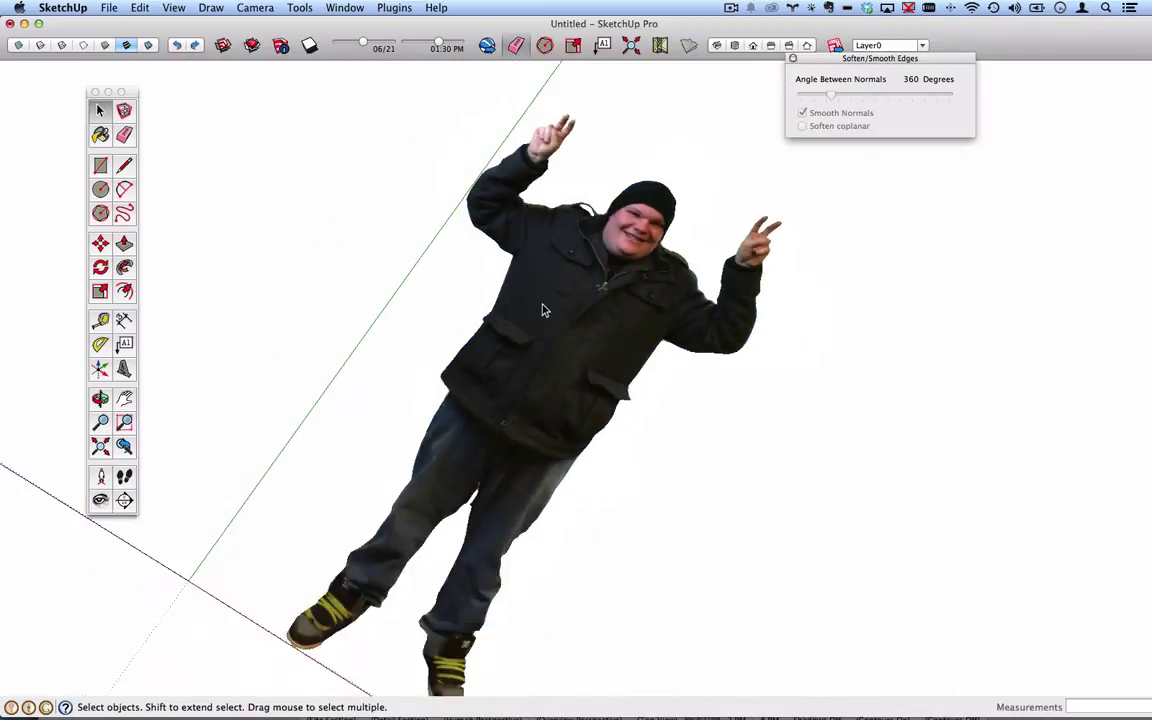
mouse_move(618, 400)
middle_down()
mouse_move(488, 342)
mouse_move(628, 370)
mouse_move(679, 437)
mouse_move(435, 127)
mouse_move(542, 270)
mouse_move(148, 197)
middle_up()
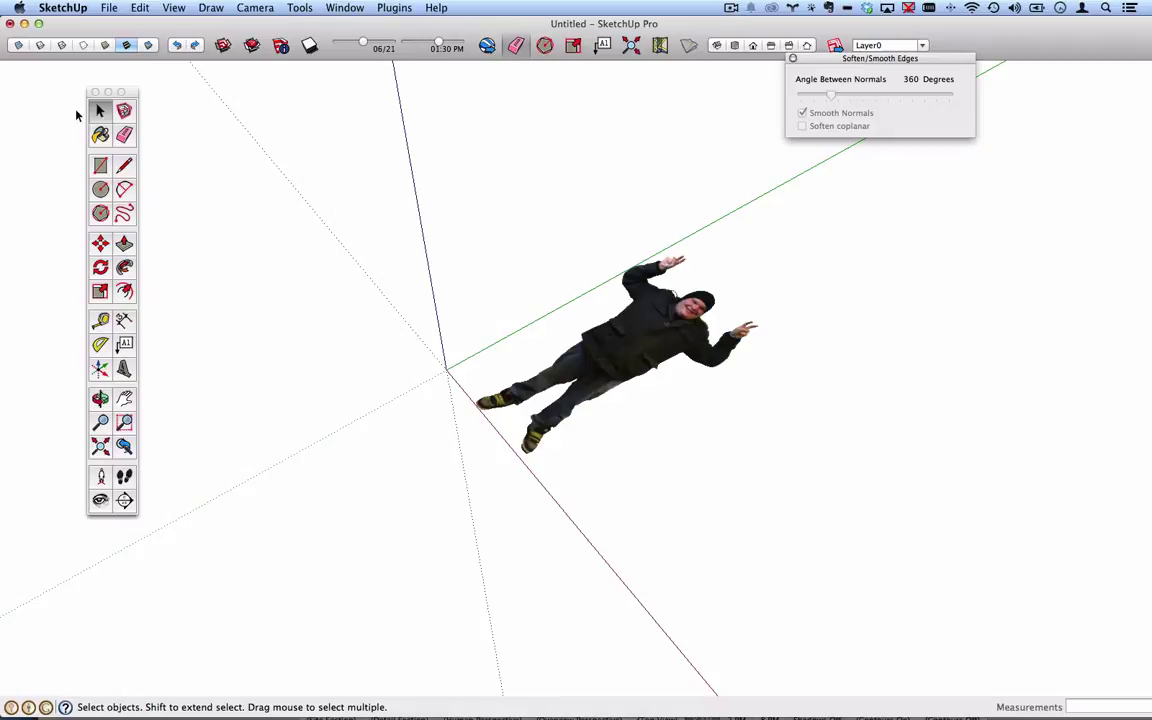
- Rotate the figure 90° about the red axis at the origin, starting from the green axis
middle_drag(383, 177, 532, 296)
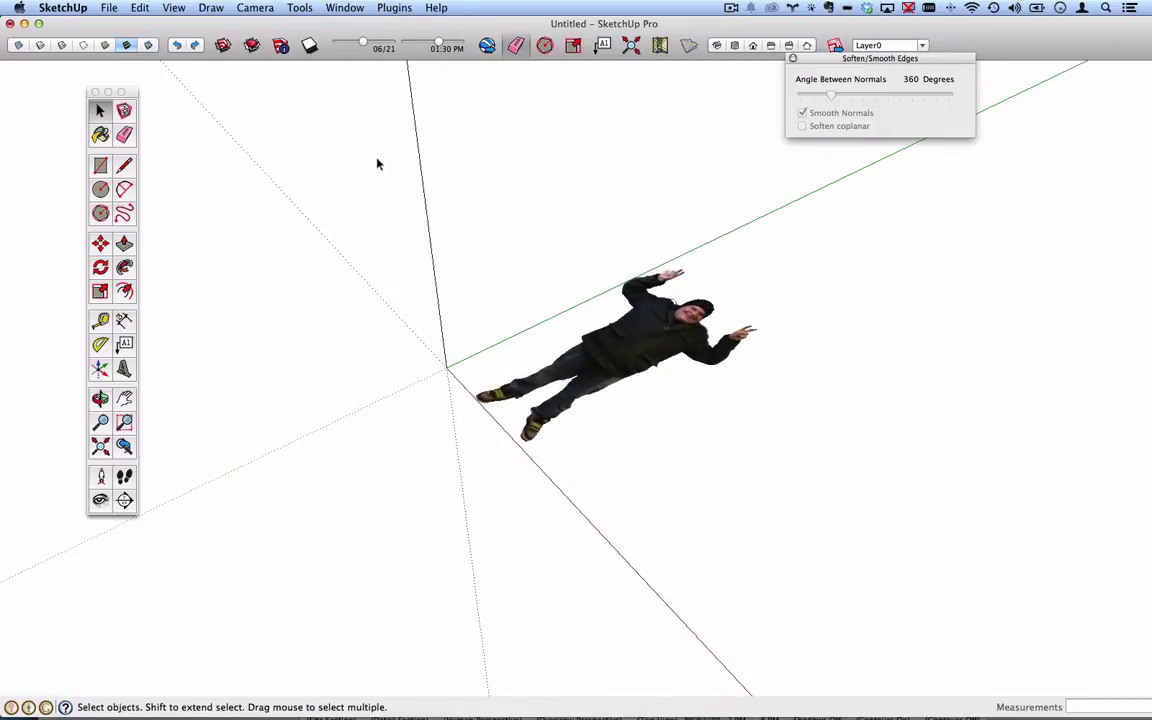
drag(377, 163, 819, 507)
click(100, 268)
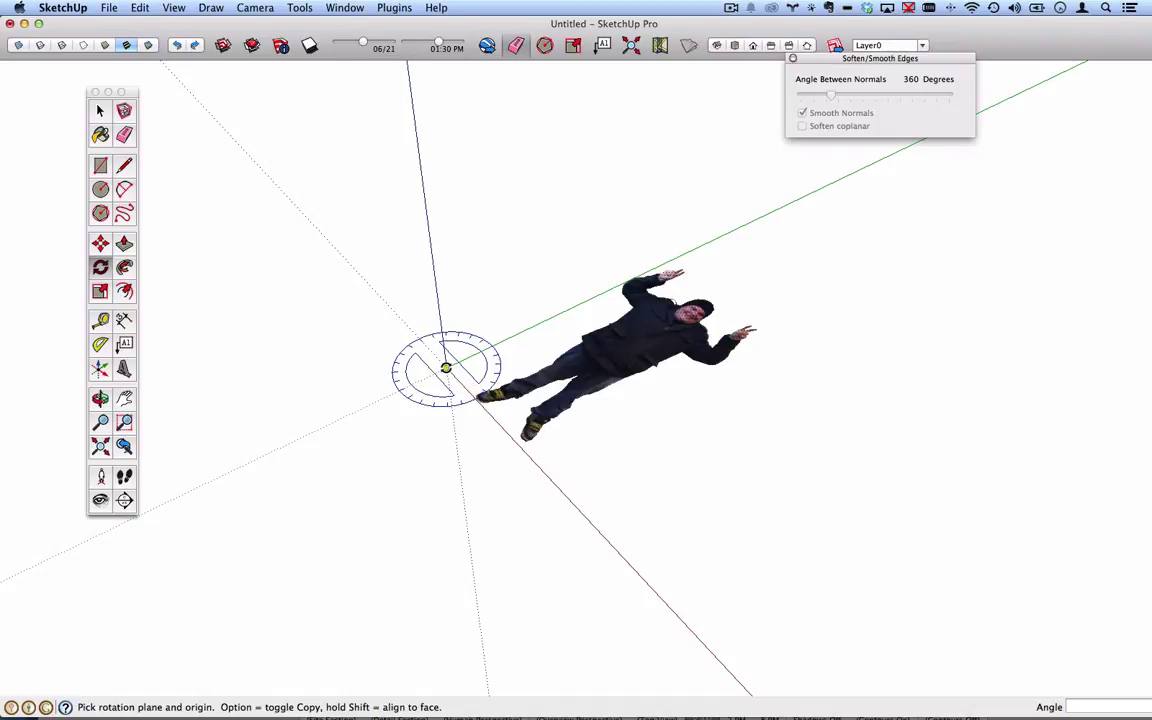
click(446, 368)
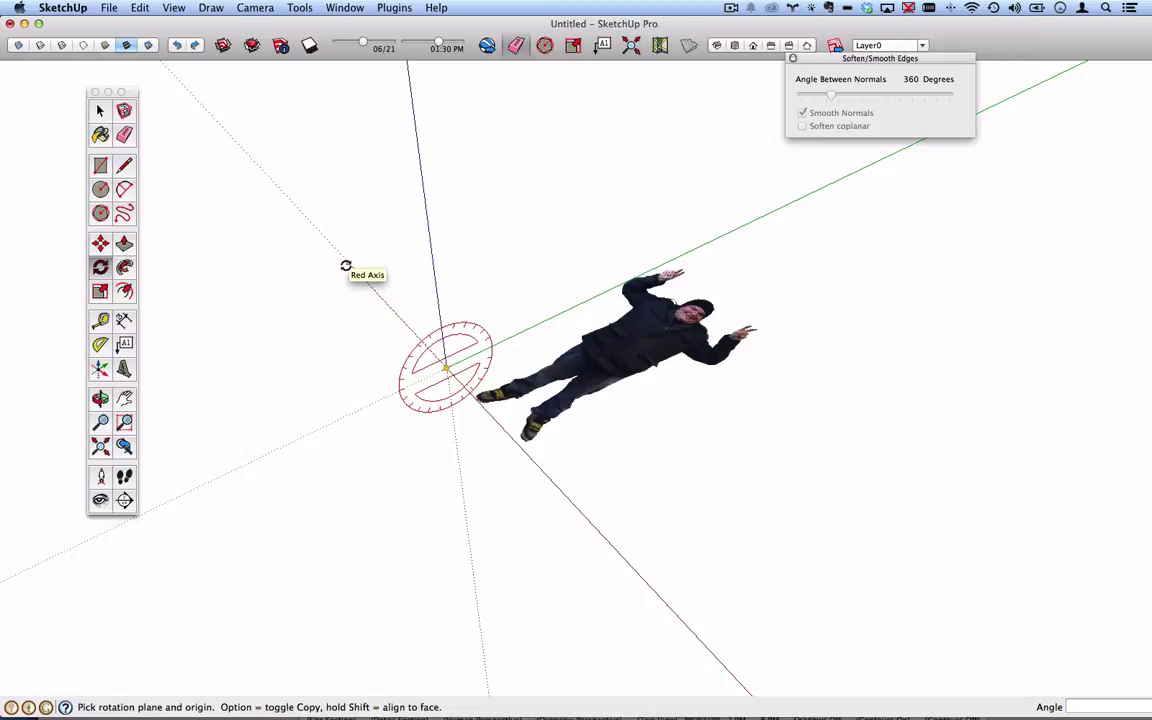
key(Up)
key(Right)
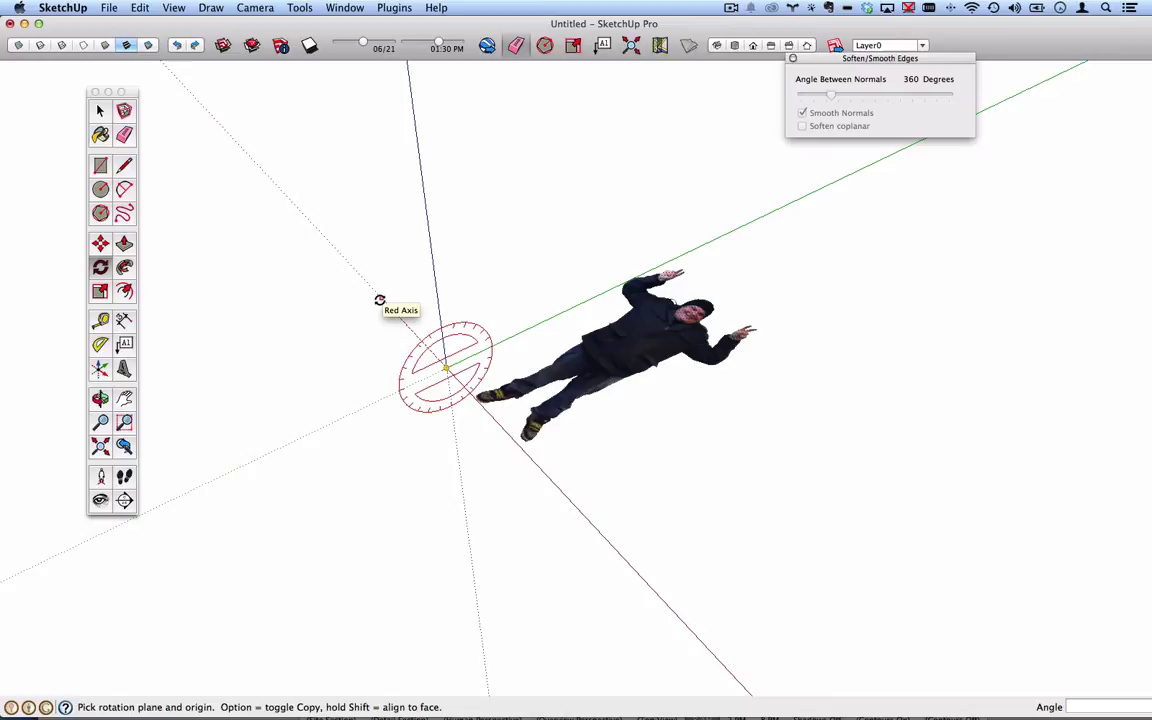
click(380, 300)
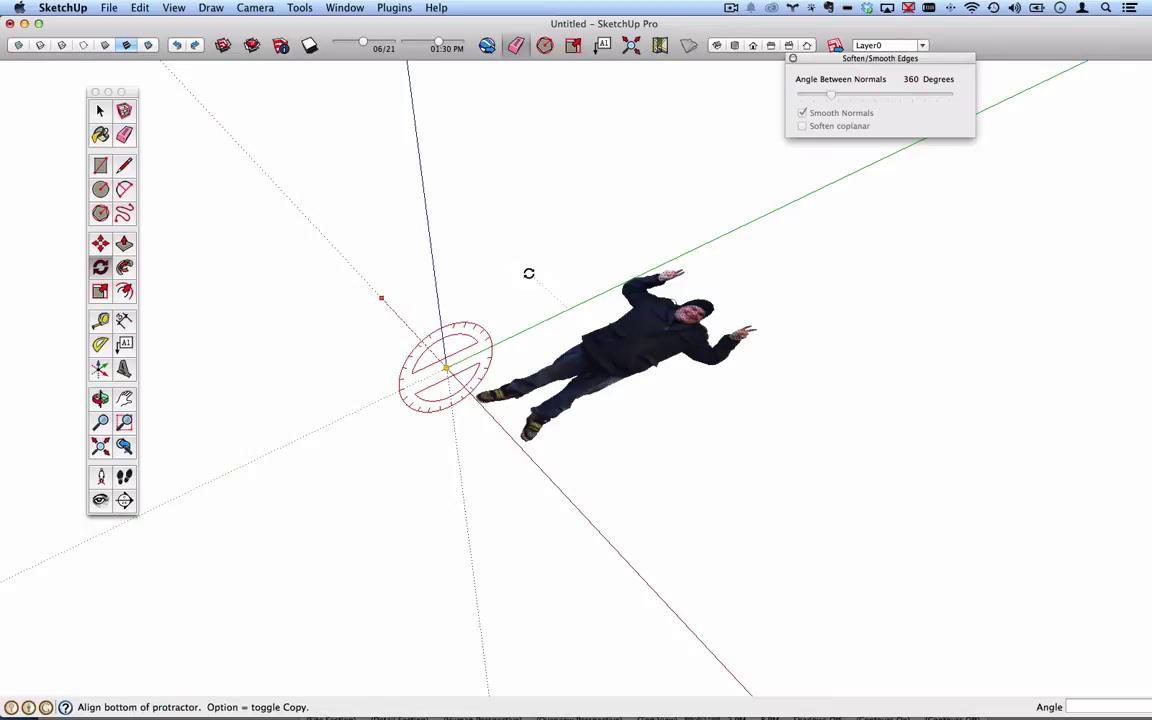
click(566, 313)
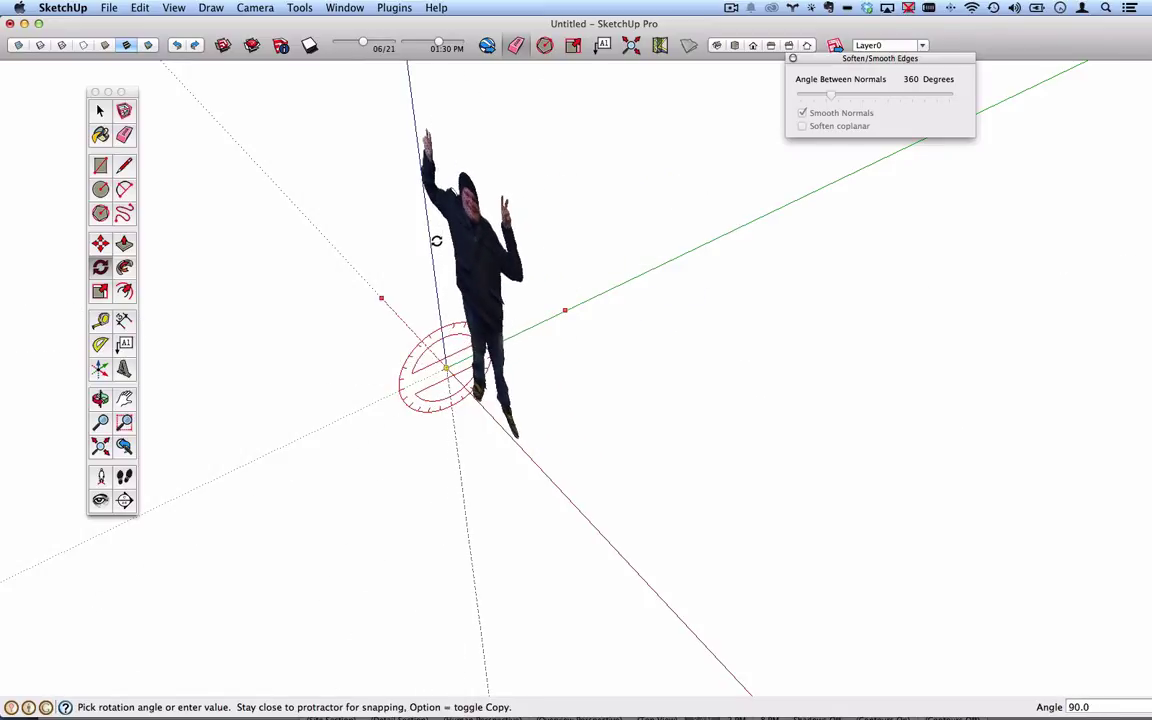
- Orbit and pan to reframe the now upright figure
key(o)
drag(432, 375, 404, 406)
key(q)
click(97, 111)
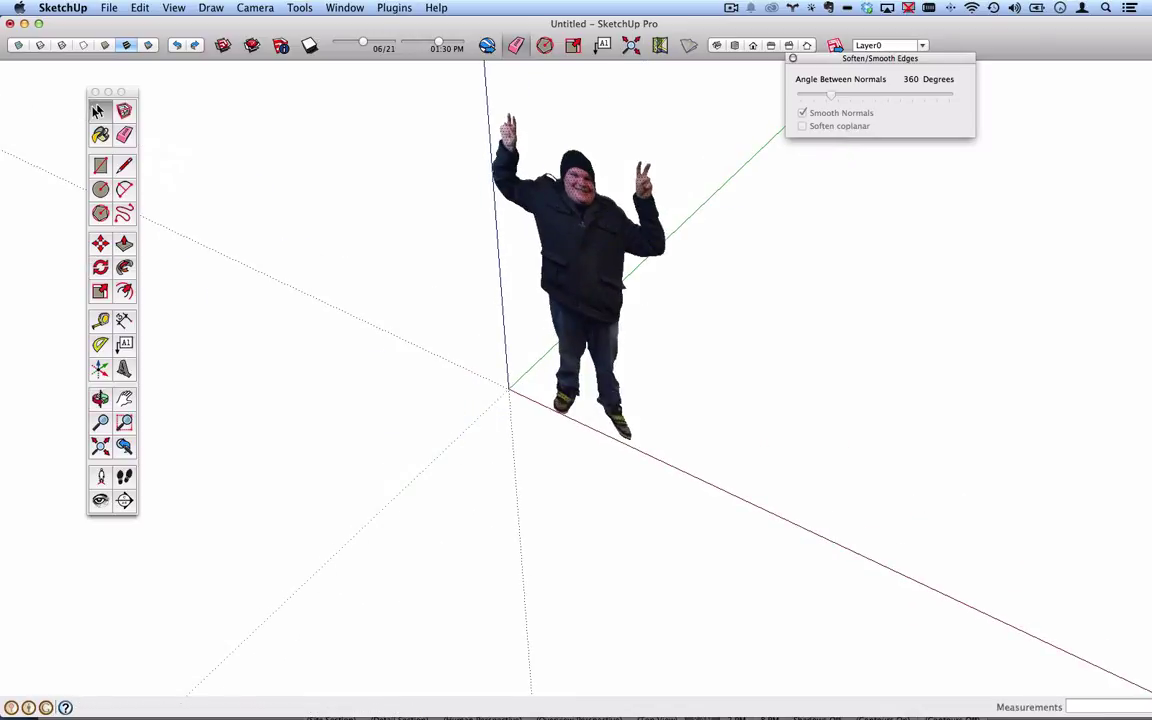
- Make the upright figure a component via Edit > Make Component, naming it after the person
drag(432, 100, 759, 517)
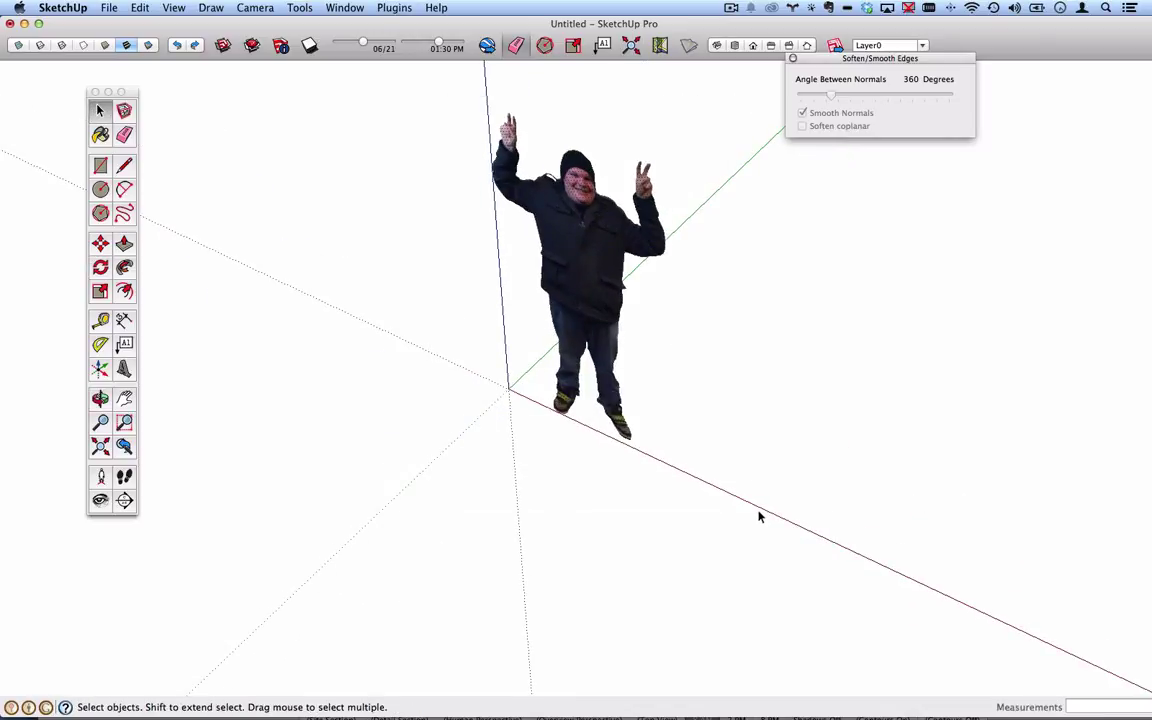
click(141, 8)
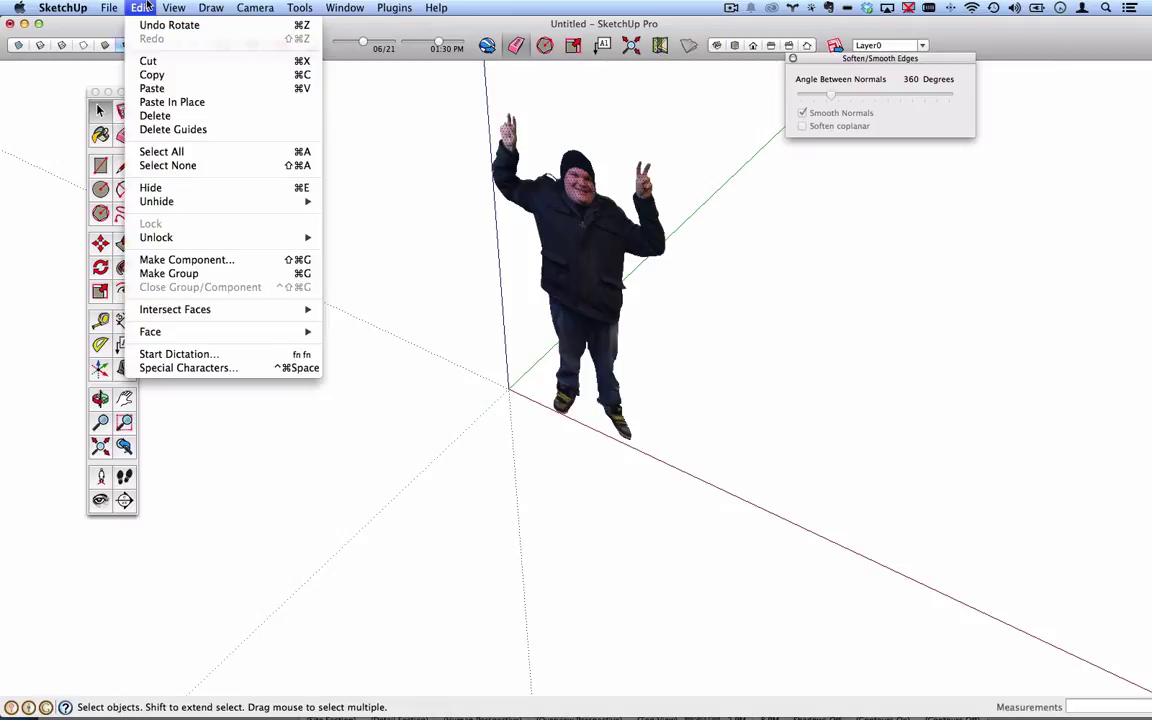
click(250, 266)
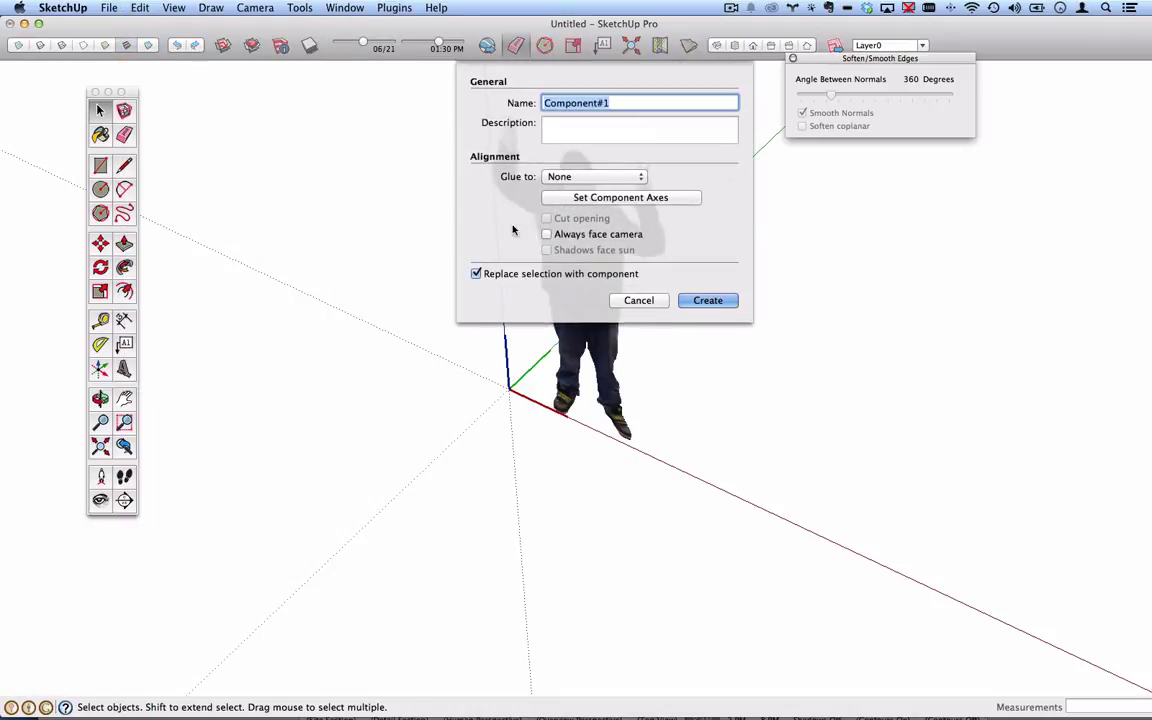
text(justin)
- Set the component axes at the feet, tick Always face camera, and create it
click(593, 198)
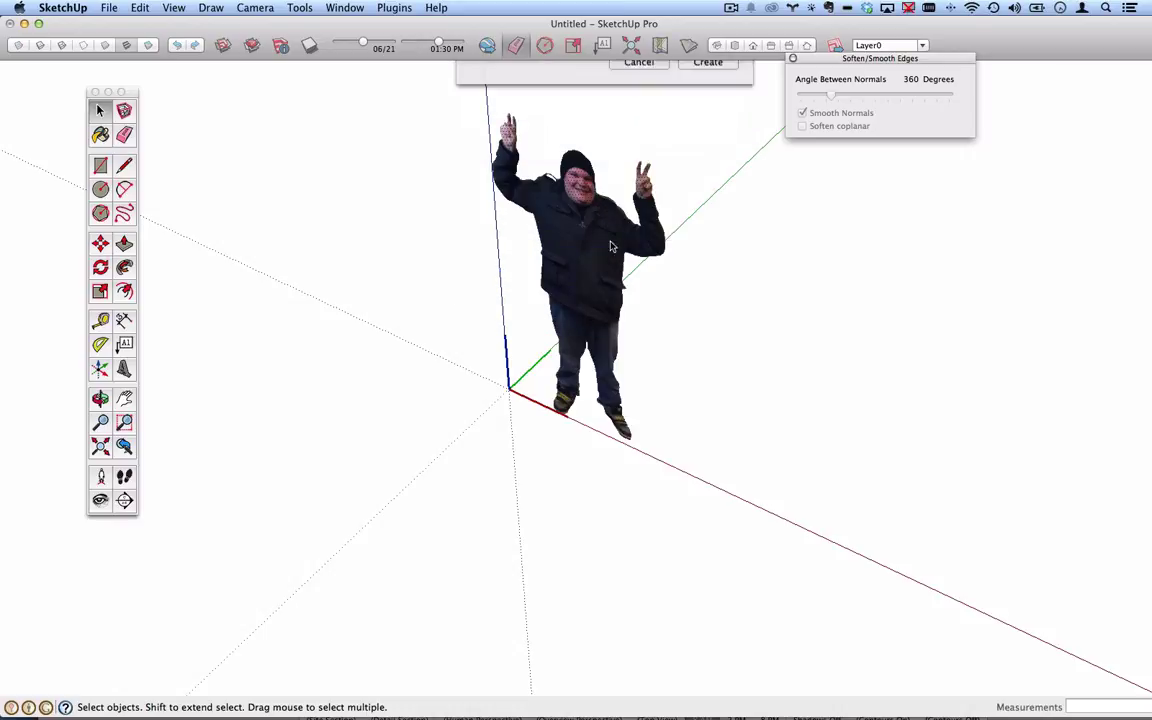
click(562, 416)
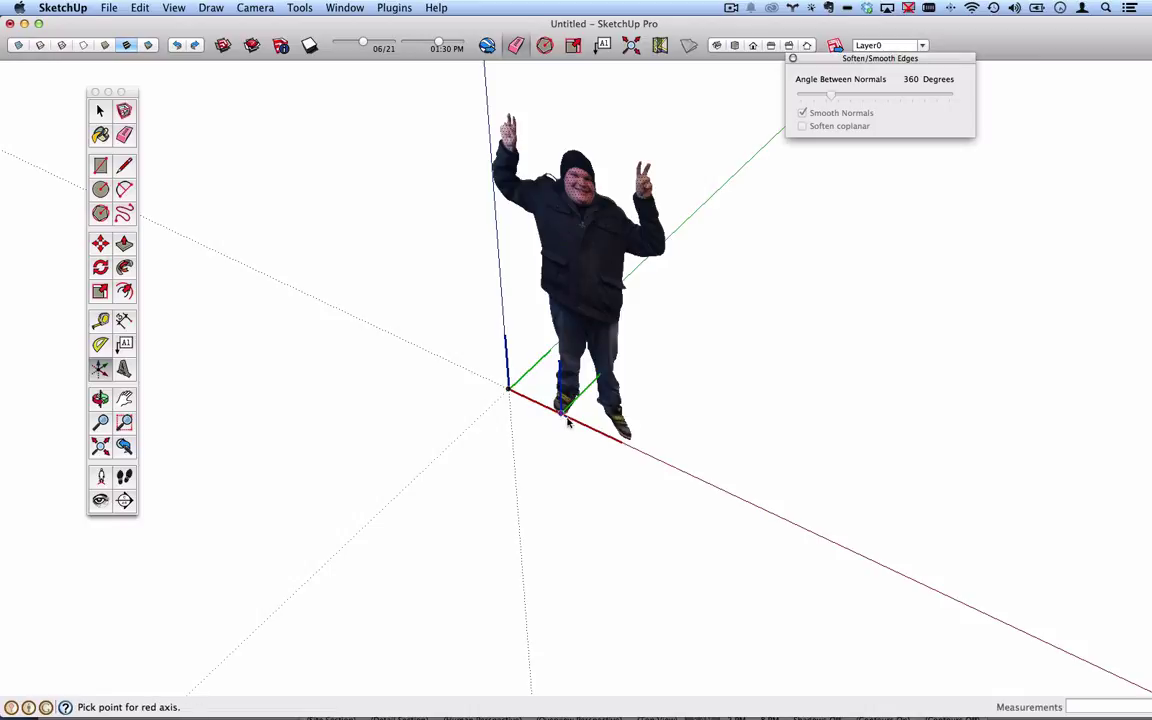
click(645, 456)
click(640, 455)
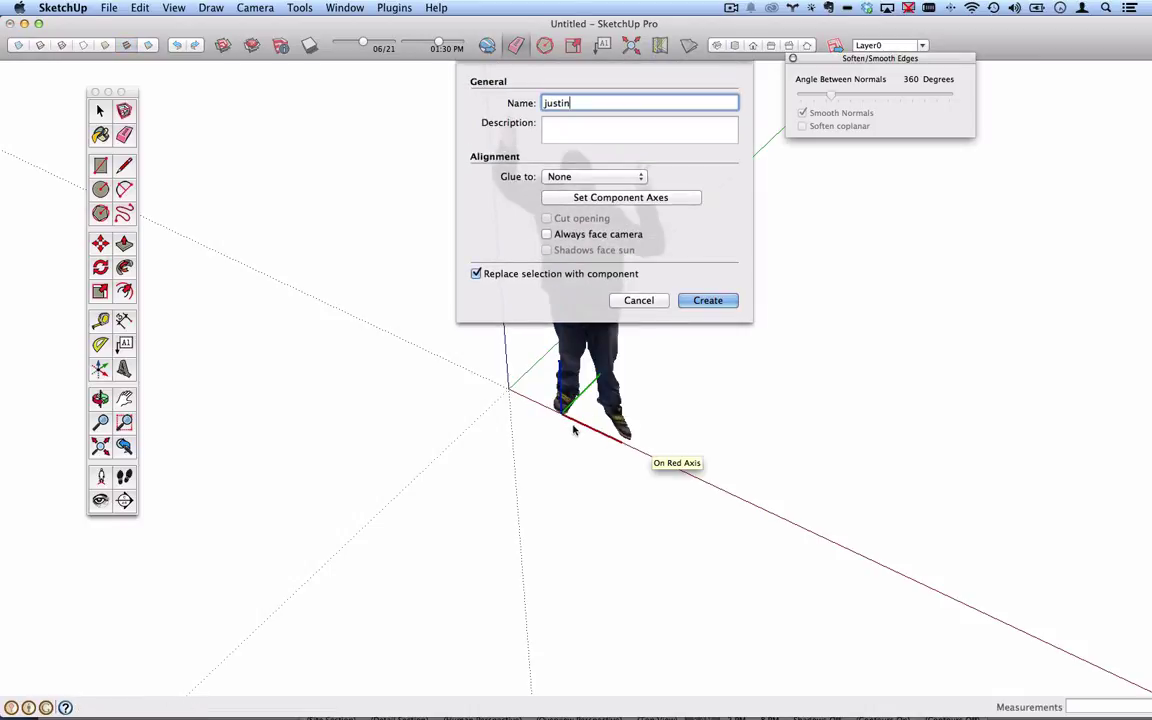
click(565, 235)
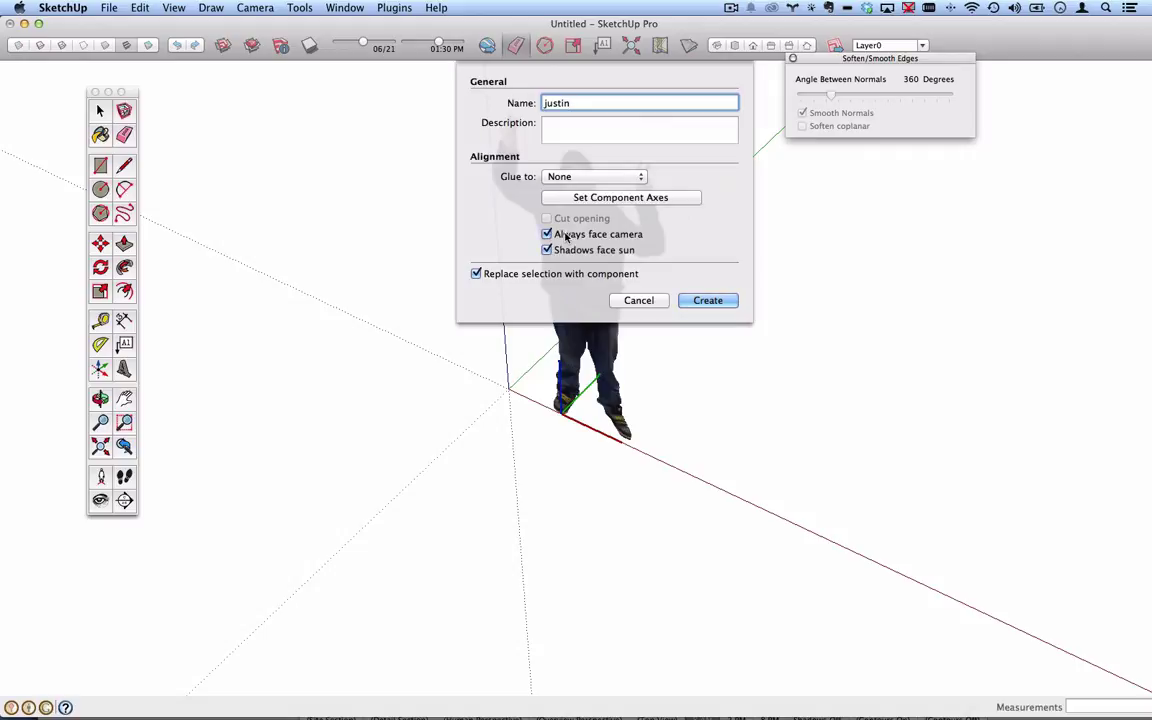
click(705, 300)
middle_drag(702, 303, 628, 298)
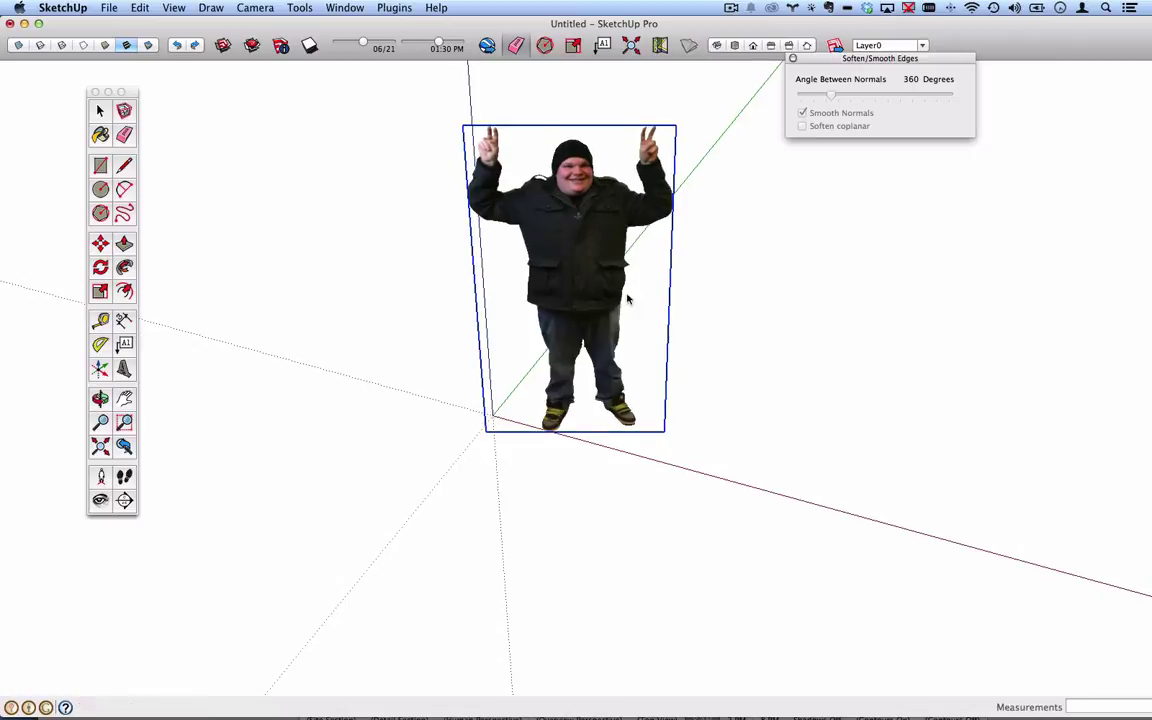
- Copy the person component with Edit > Copy
right_click(586, 192)
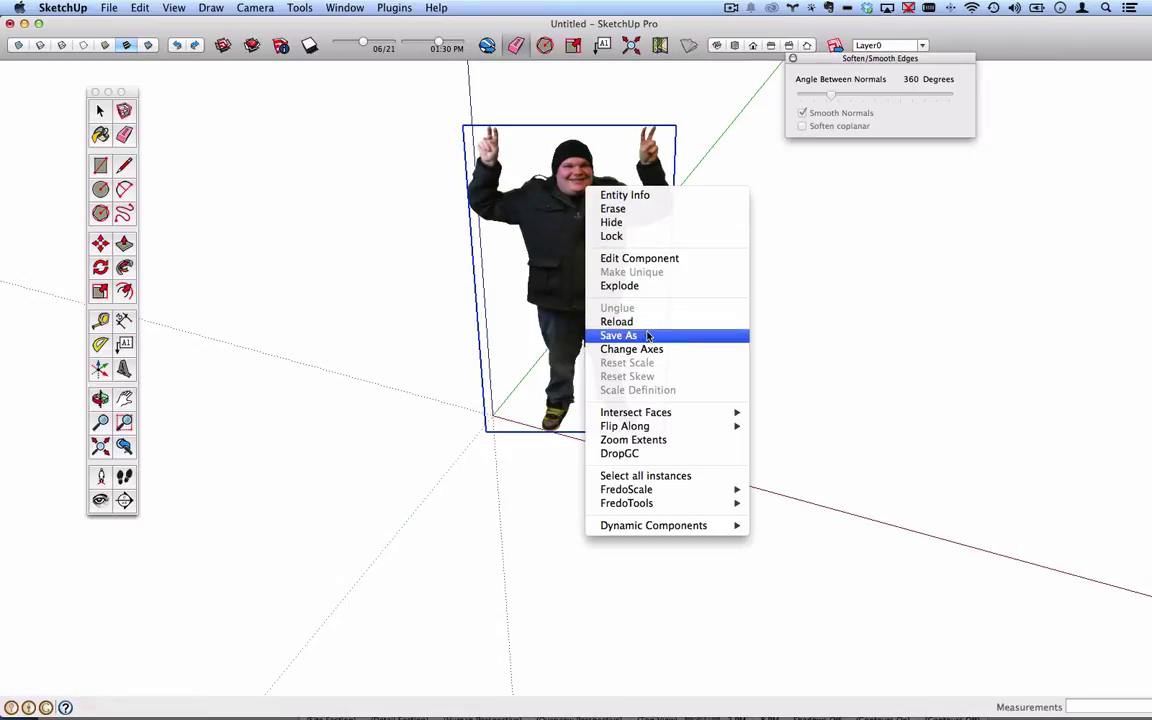
click(362, 142)
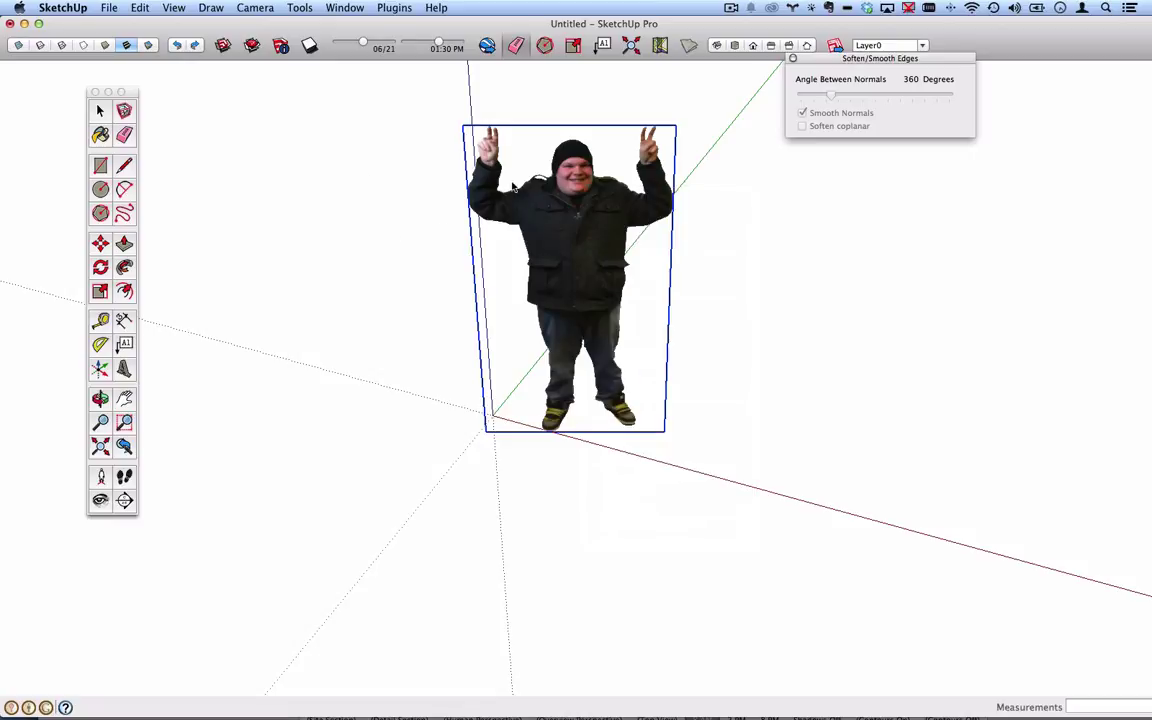
click(140, 7)
click(157, 77)
- Paste the person onto the bridge deck in transect13.skp and confirm it faces the viewer
key(super+grave)
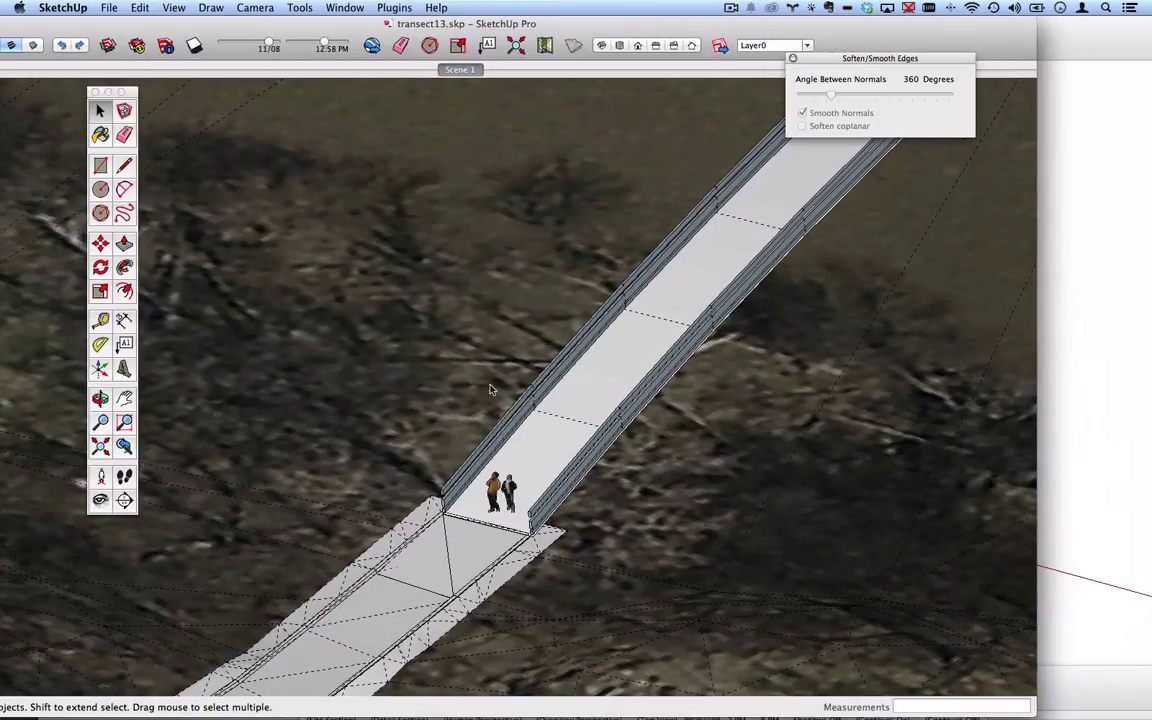
scroll(500, 490, up, 5)
scroll(510, 490, up, 2)
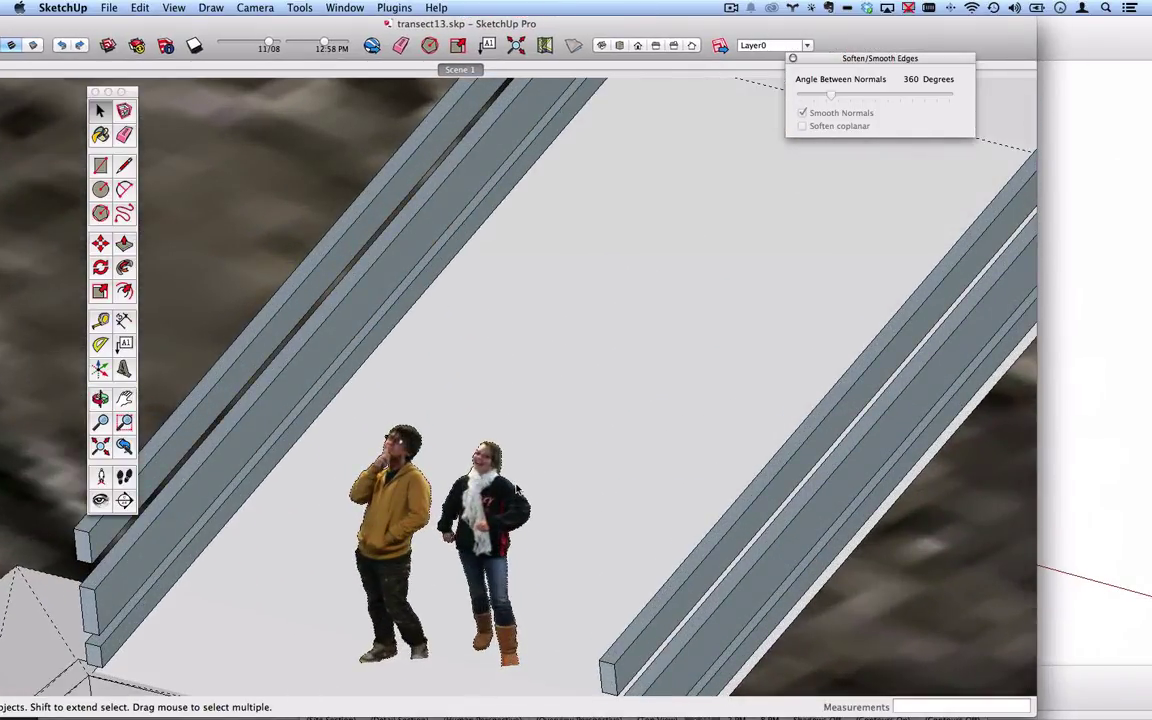
key(super+v)
click(610, 555)
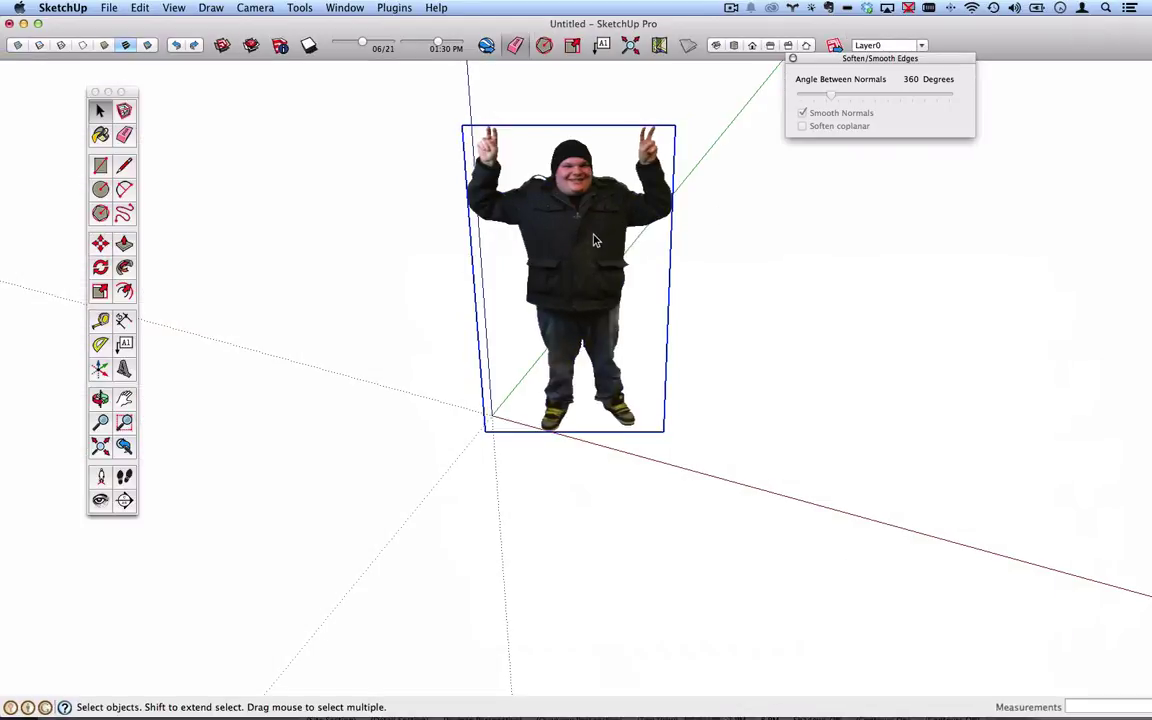
middle_drag(534, 211, 618, 404)
middle_drag(560, 380, 497, 287)
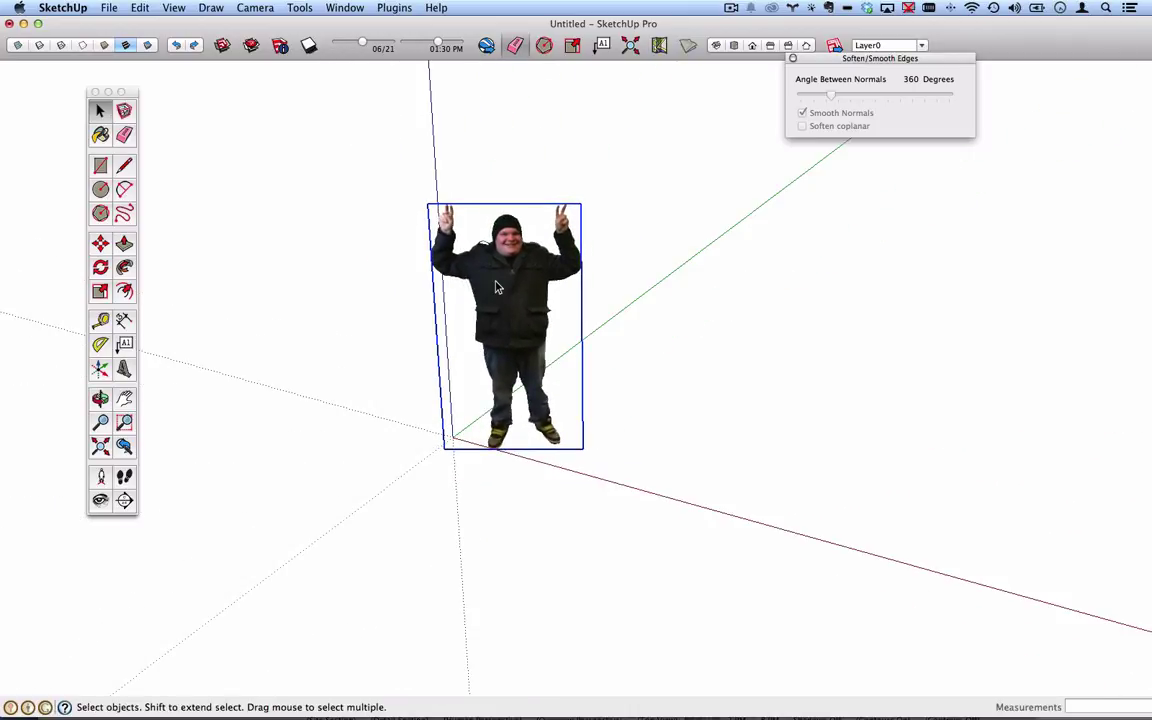